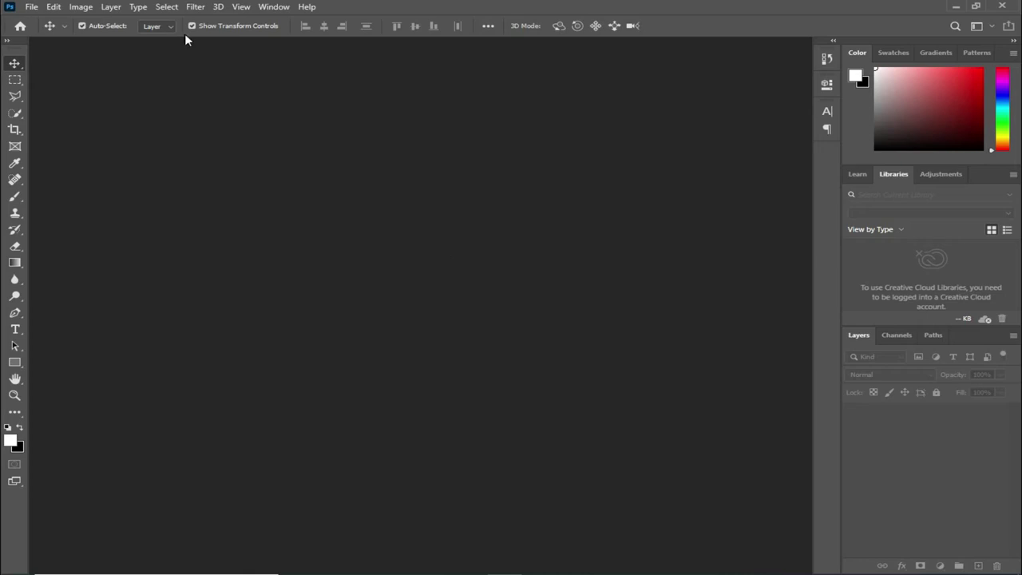
Create a new document from the 4x4 in @ 300 ppi preset, confirming inches, 4 in width and 300 ppi.
{"action": "left_click", "coordinate": [31, 7]}
{"action": "left_click", "coordinate": [60, 19]}
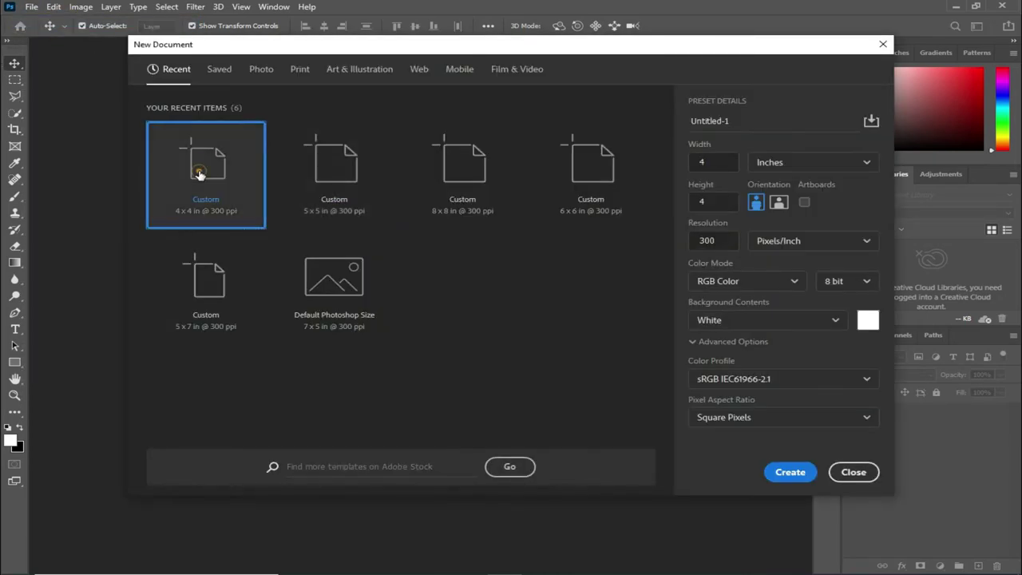
{"action": "left_click", "coordinate": [842, 171]}
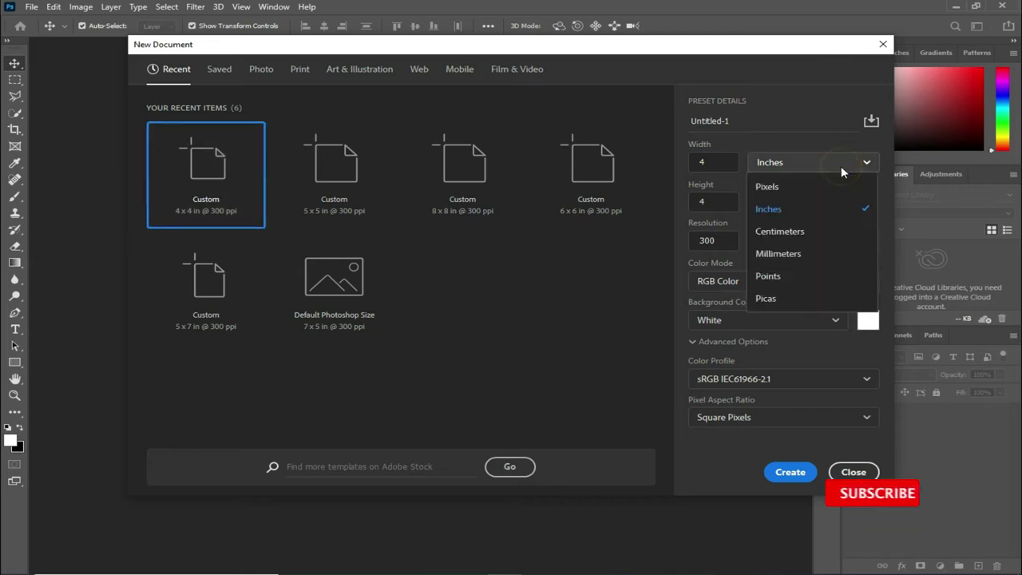
{"action": "left_click", "coordinate": [802, 208]}
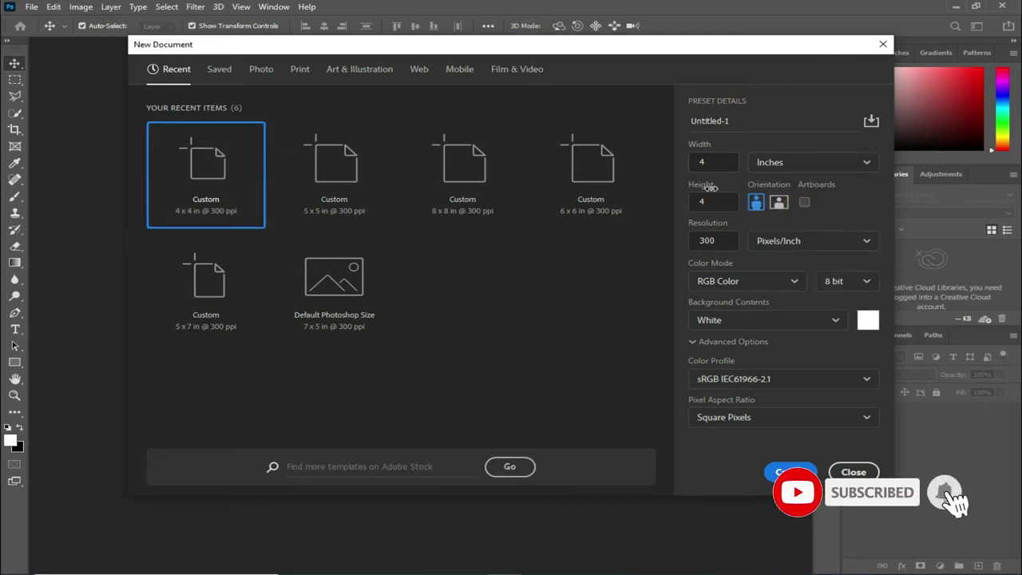
{"action": "left_click", "coordinate": [714, 237]}
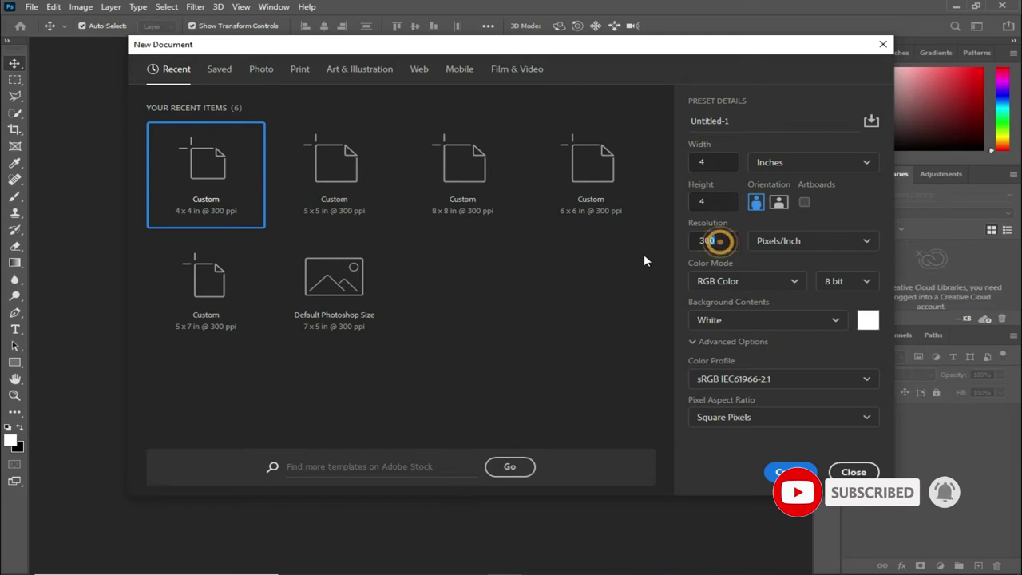
{"action": "left_click", "coordinate": [728, 203]}
{"action": "left_click", "coordinate": [709, 156]}
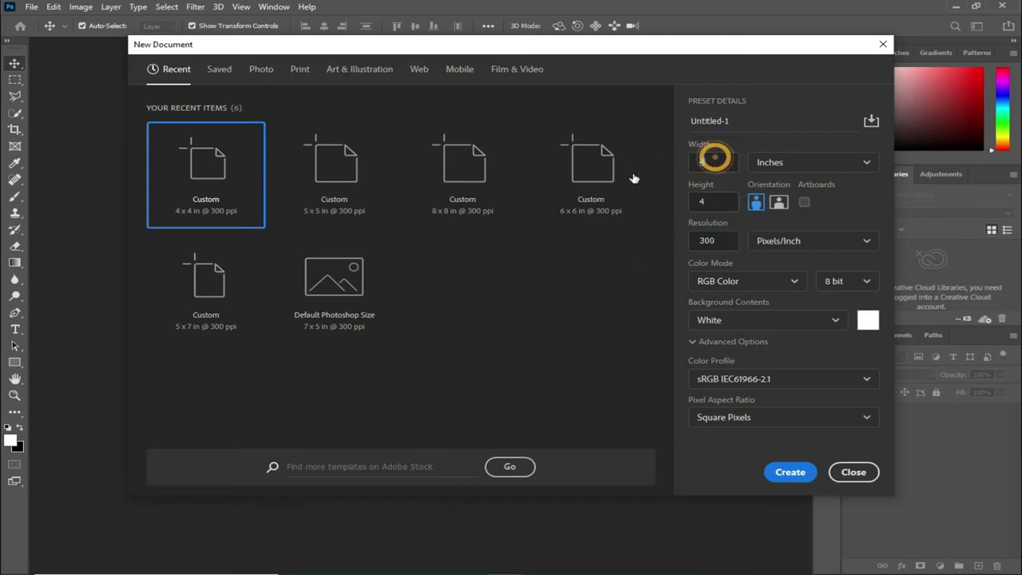
{"action": "left_click", "coordinate": [789, 473]}
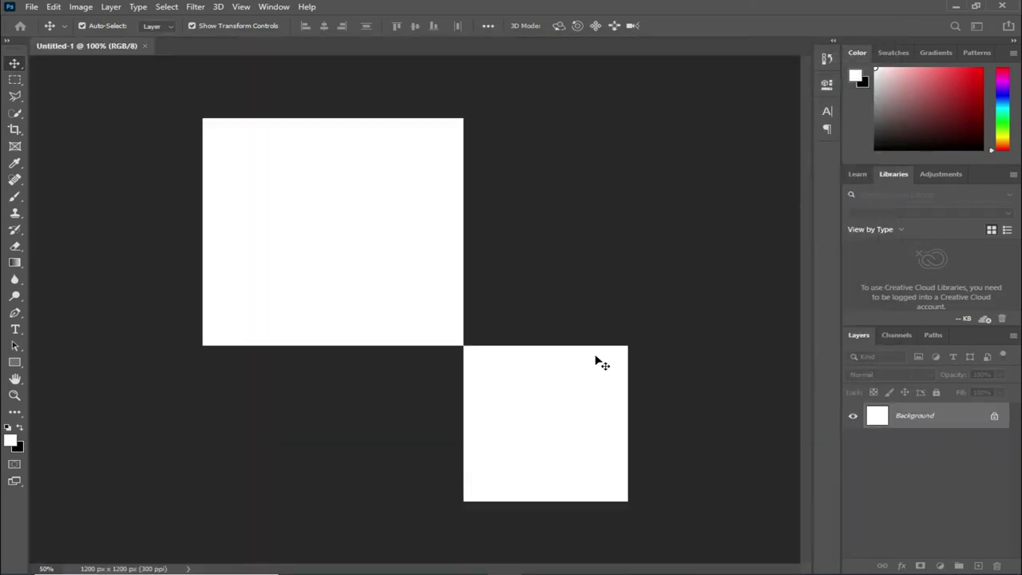
Add a Solid Color fill layer with hex 25001e over the whole canvas.
{"action": "left_click", "coordinate": [939, 565]}
{"action": "left_click", "coordinate": [958, 343]}
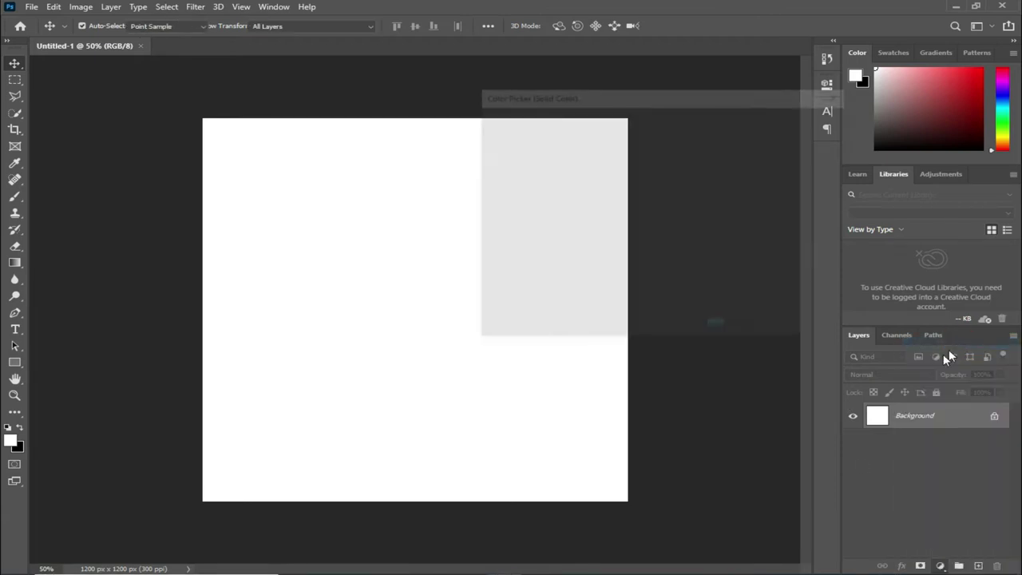
{"action": "left_click", "coordinate": [747, 328]}
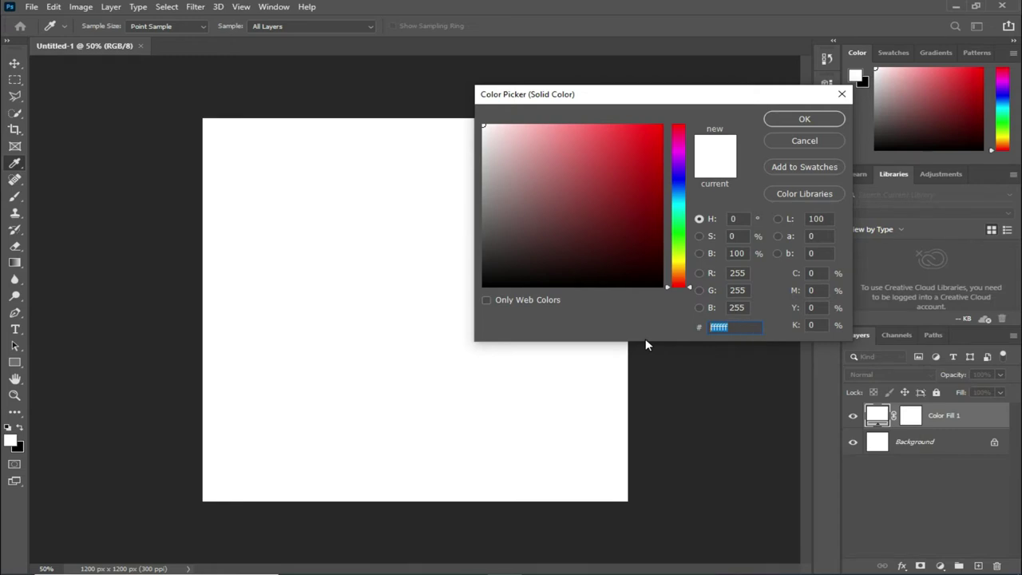
{"action": "type", "text": "2500"}
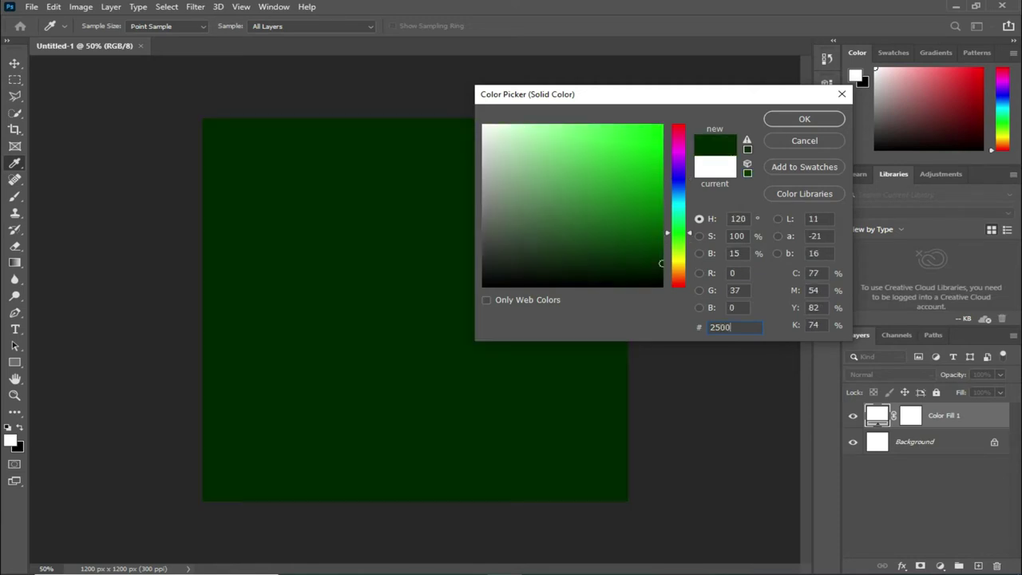
{"action": "type", "text": "1"}
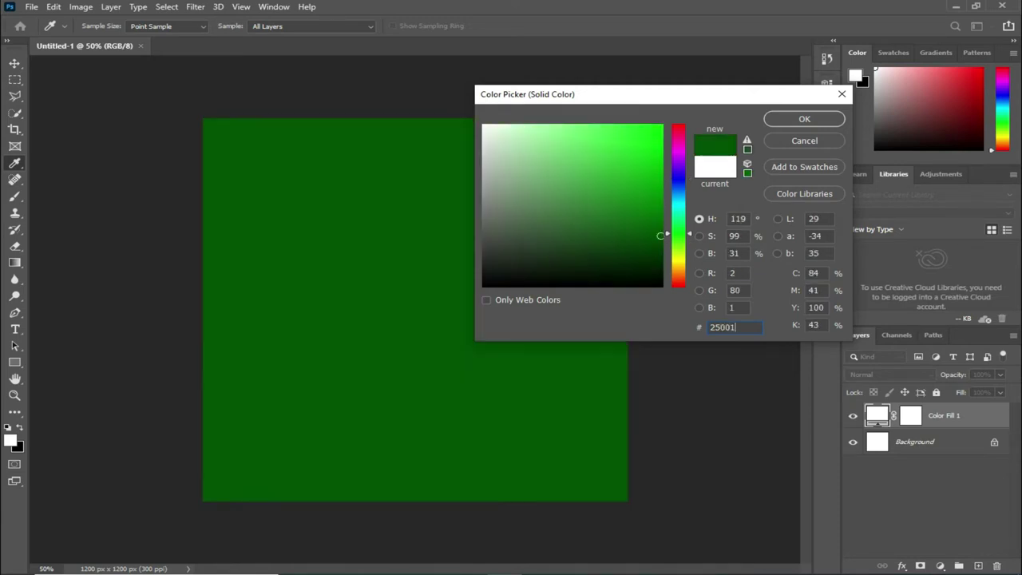
{"action": "type", "text": "e"}
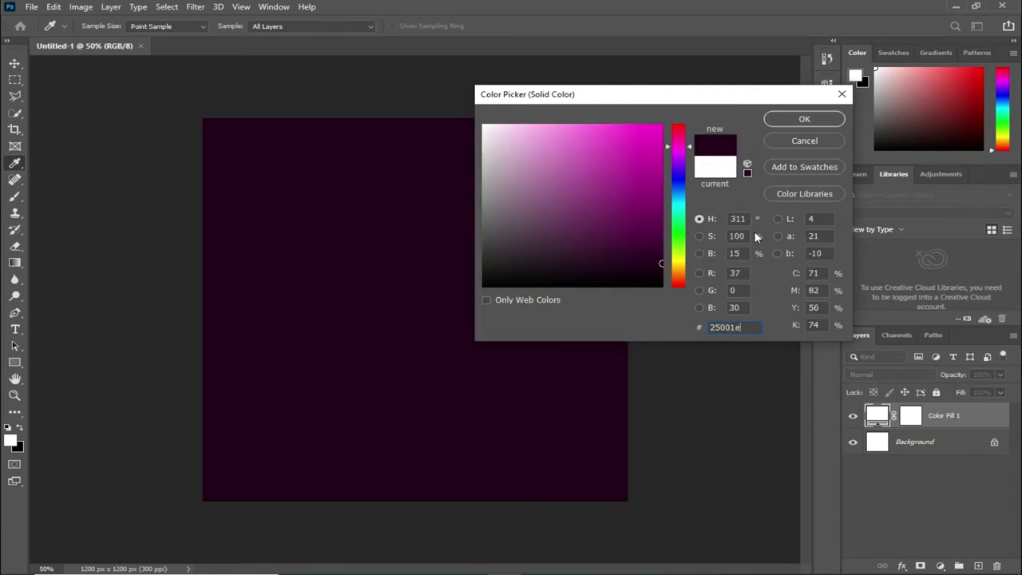
{"action": "left_click", "coordinate": [805, 118]}
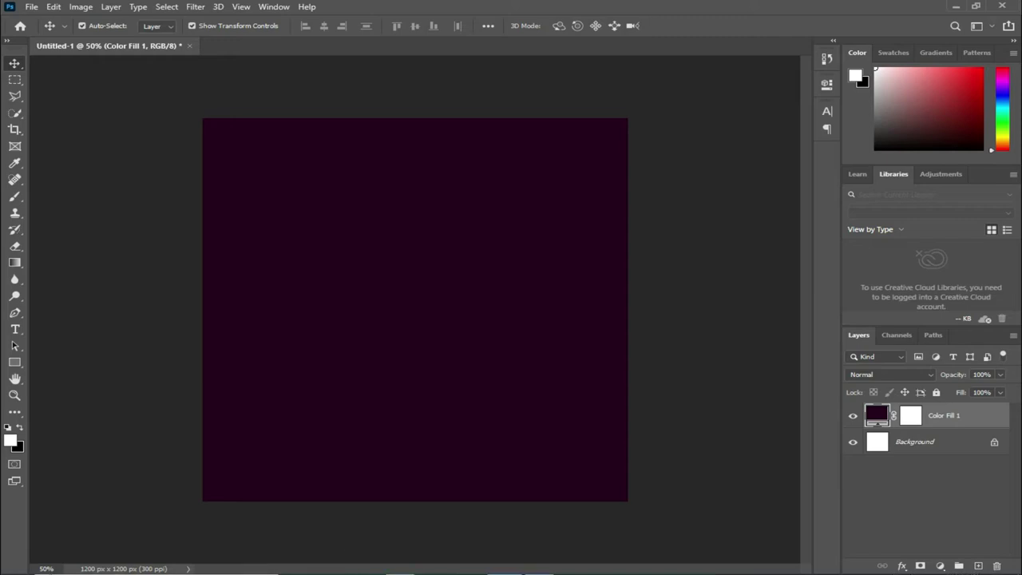
Place the Ray png image as an embedded layer and commit it.
{"action": "left_click", "coordinate": [31, 6]}
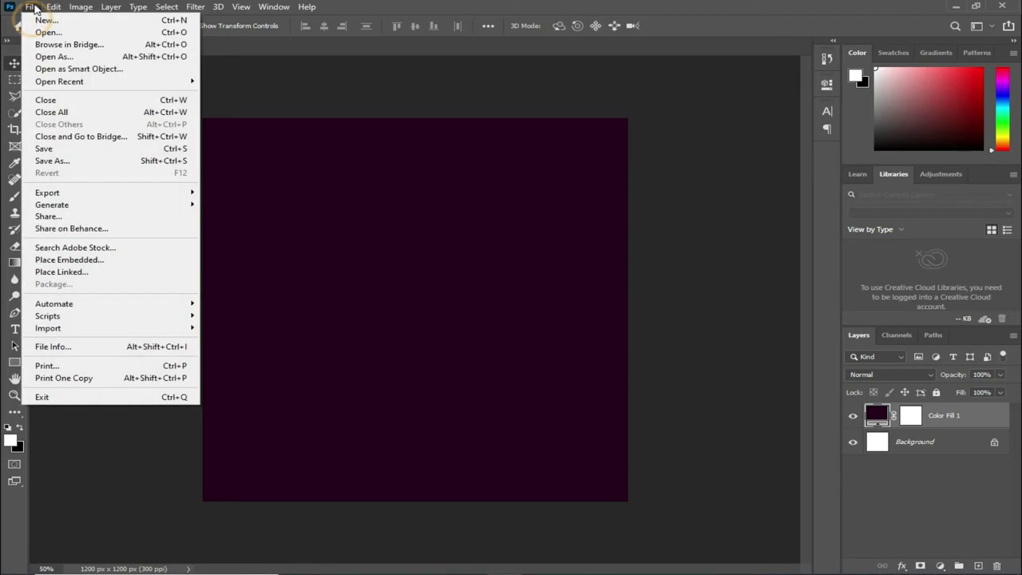
{"action": "left_click", "coordinate": [83, 264]}
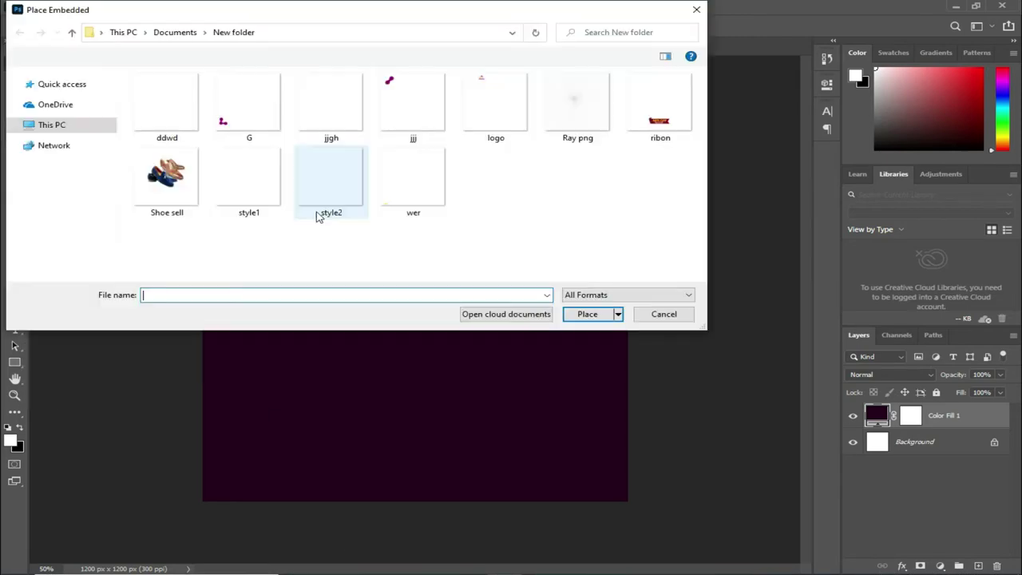
{"action": "left_click_drag", "start_coordinate": [356, 24], "coordinate": [358, 46]}
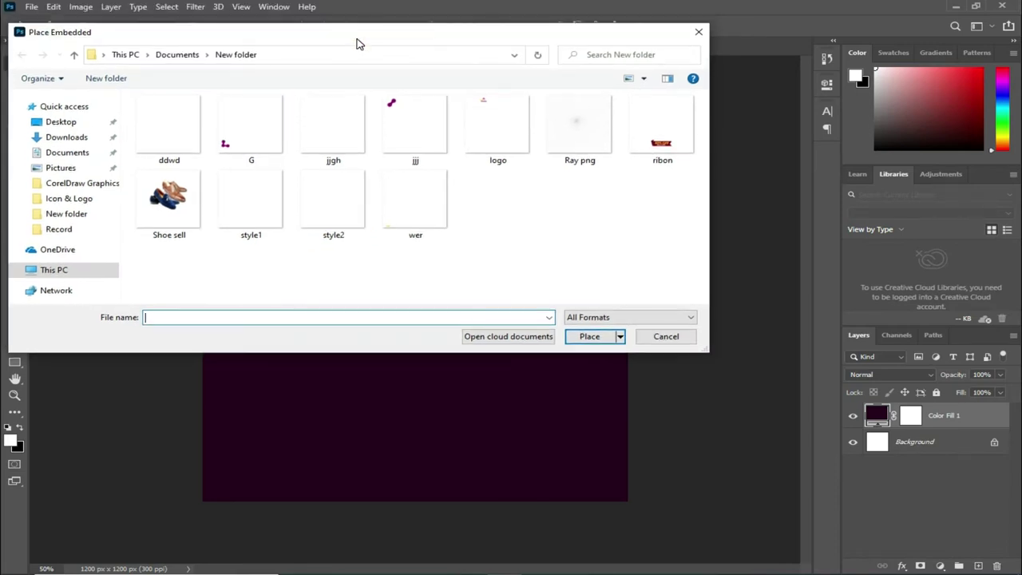
{"action": "left_click", "coordinate": [179, 133]}
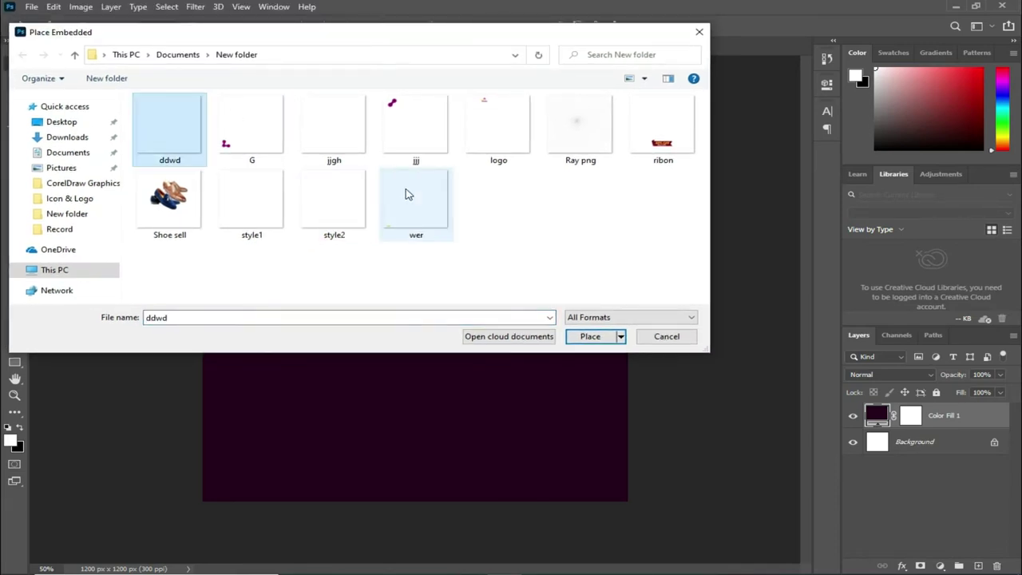
{"action": "left_click", "coordinate": [576, 130]}
{"action": "left_click", "coordinate": [588, 337]}
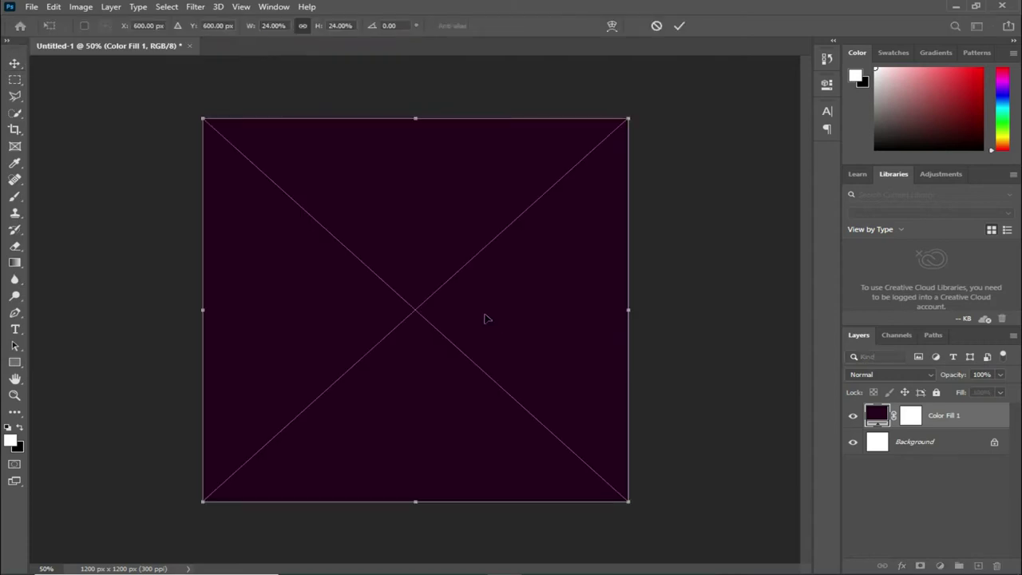
{"action": "left_click", "coordinate": [414, 186]}
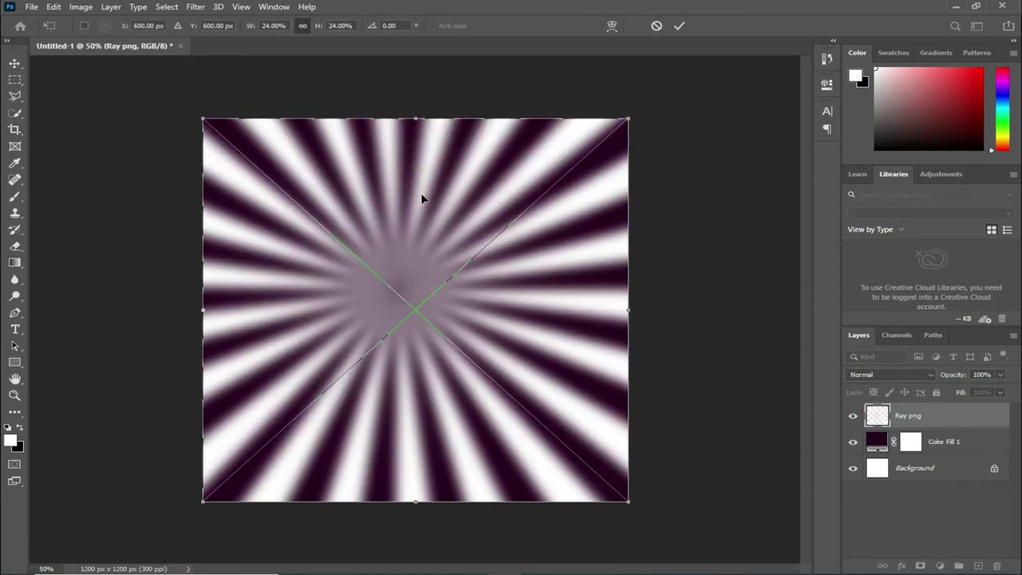
{"action": "left_click", "coordinate": [678, 25]}
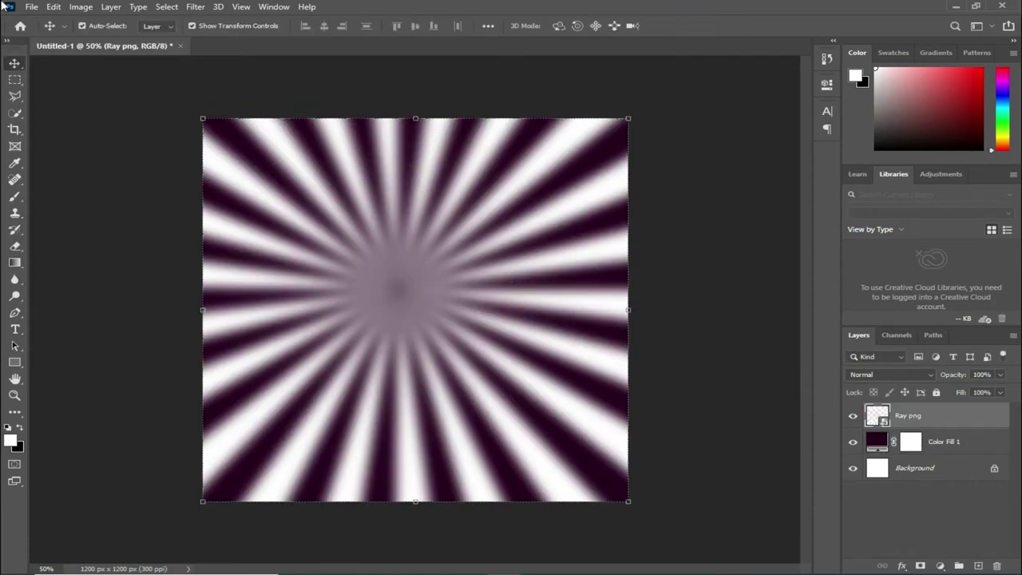
Set Ray png to 7% opacity and 13% fill, hide it, and add a new layer above Color Fill 1.
{"action": "left_click", "coordinate": [989, 373]}
{"action": "type", "text": "7"}
{"action": "key", "text": "Return"}
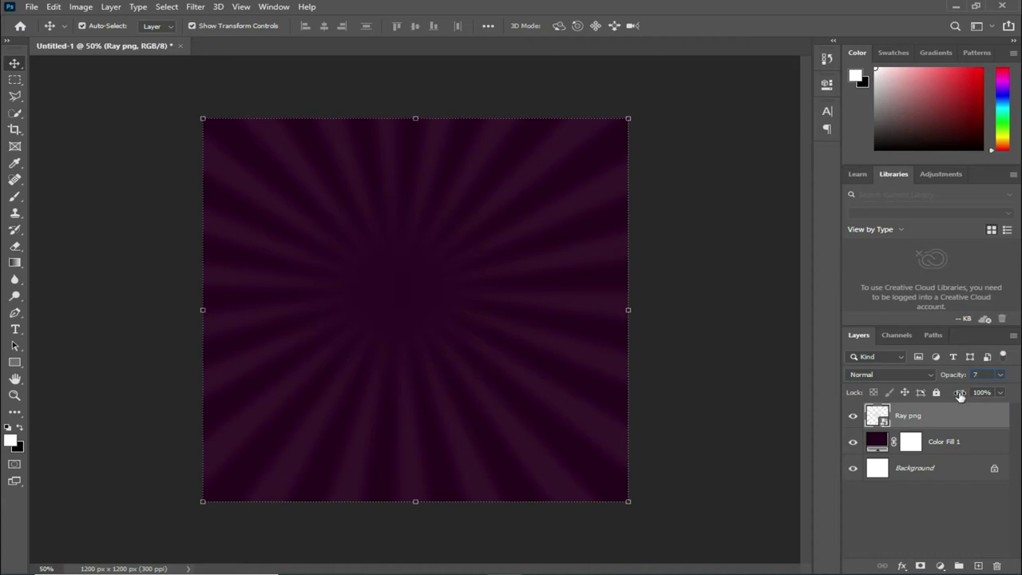
{"action": "left_click", "coordinate": [980, 392]}
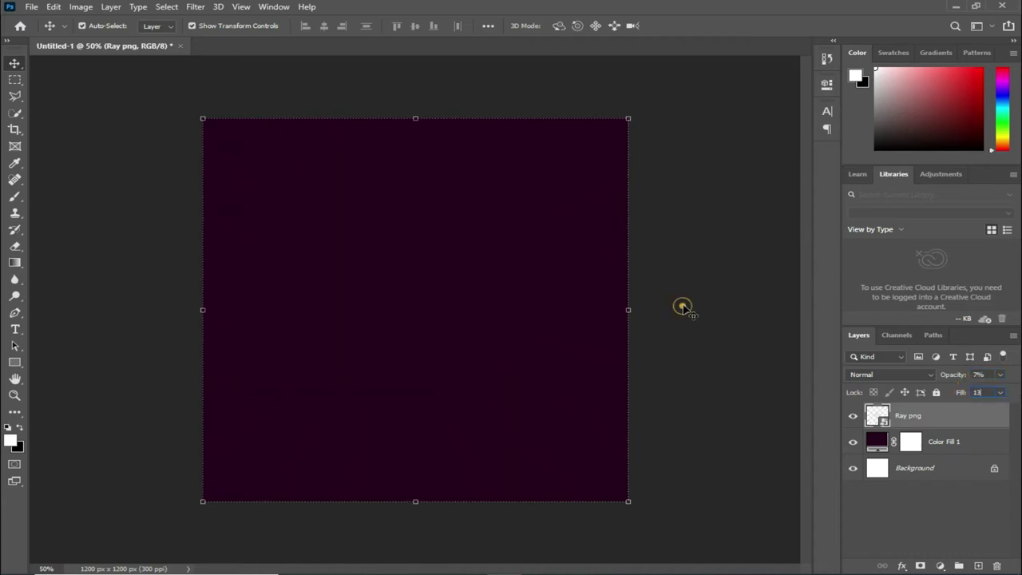
{"action": "left_click", "coordinate": [460, 320]}
{"action": "left_click", "coordinate": [851, 418]}
{"action": "left_click", "coordinate": [946, 439]}
{"action": "left_click", "coordinate": [978, 565]}
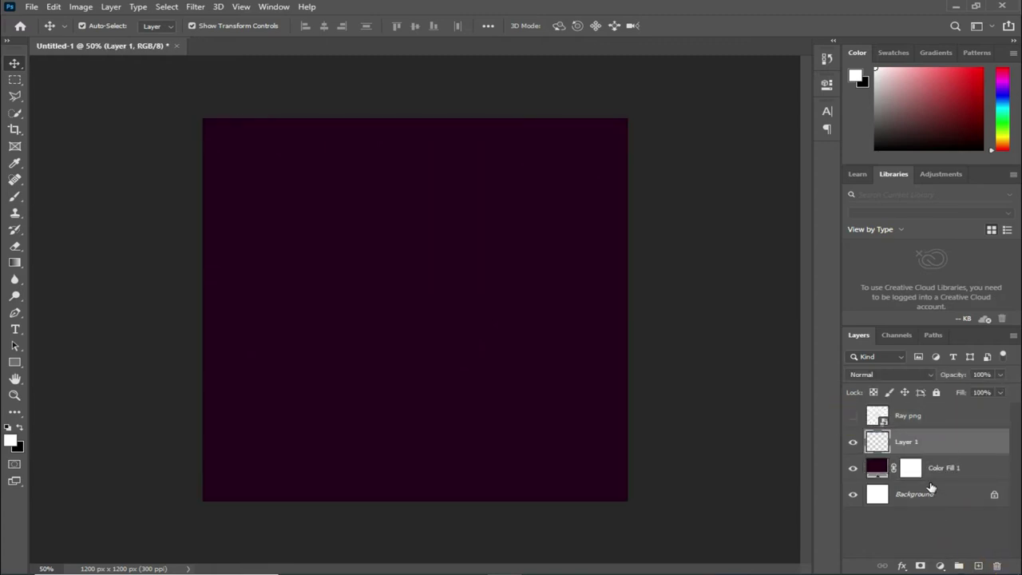
Paint a soft white glow in the canvas centre with a 1200 px Soft Round brush.
{"action": "left_click", "coordinate": [15, 196]}
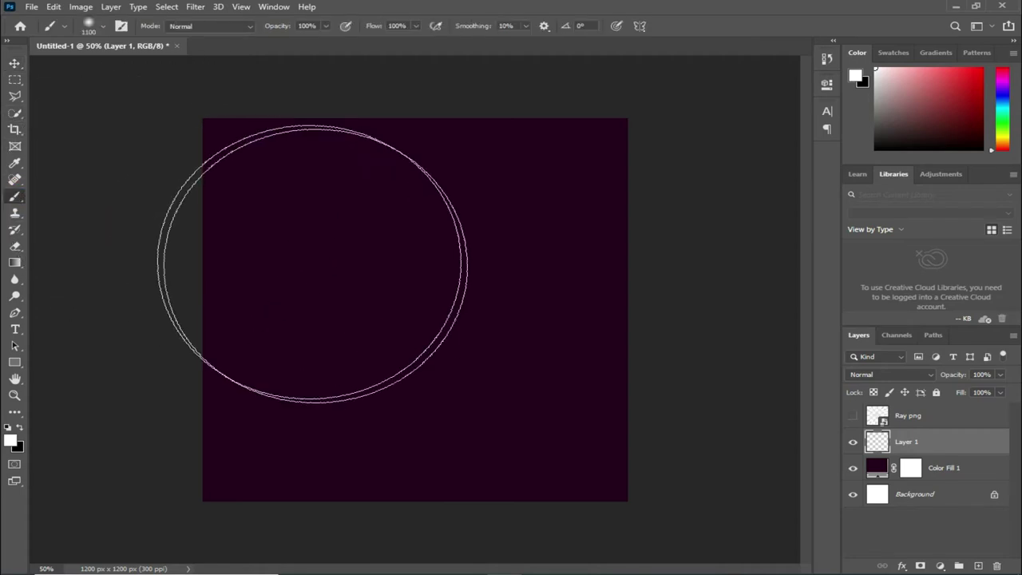
{"action": "left_click", "coordinate": [103, 27]}
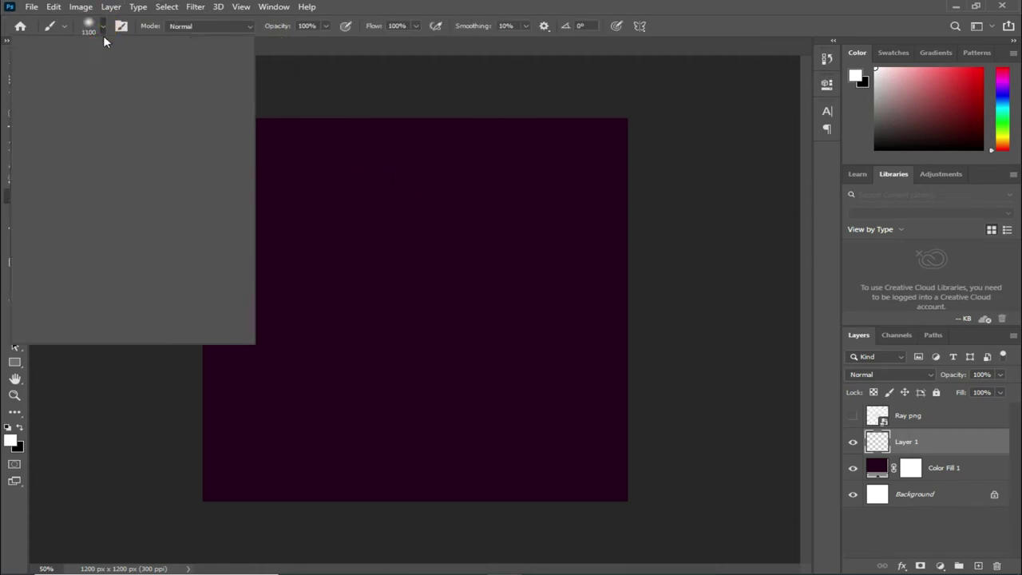
{"action": "left_click", "coordinate": [138, 176]}
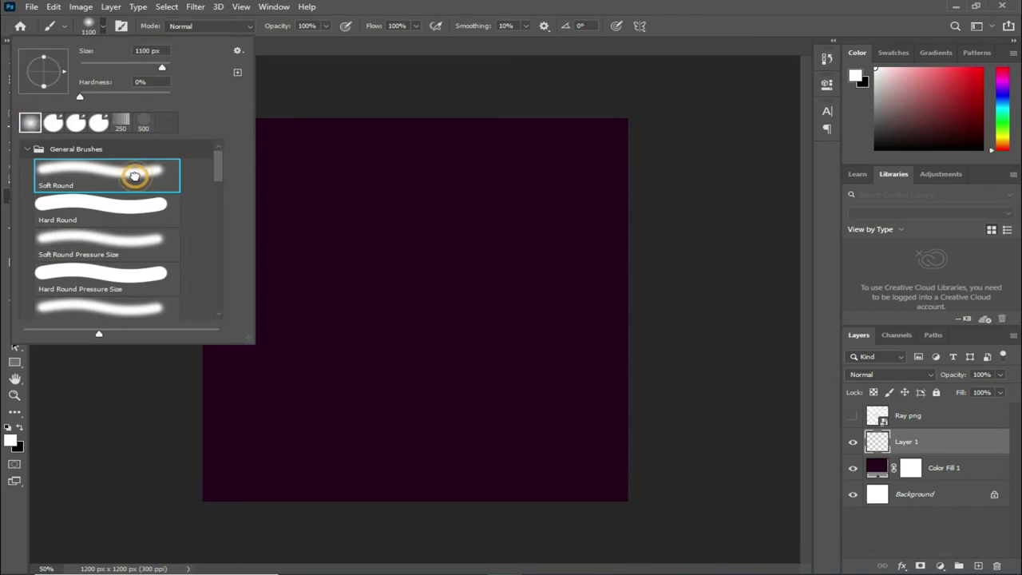
{"action": "left_click", "coordinate": [99, 24]}
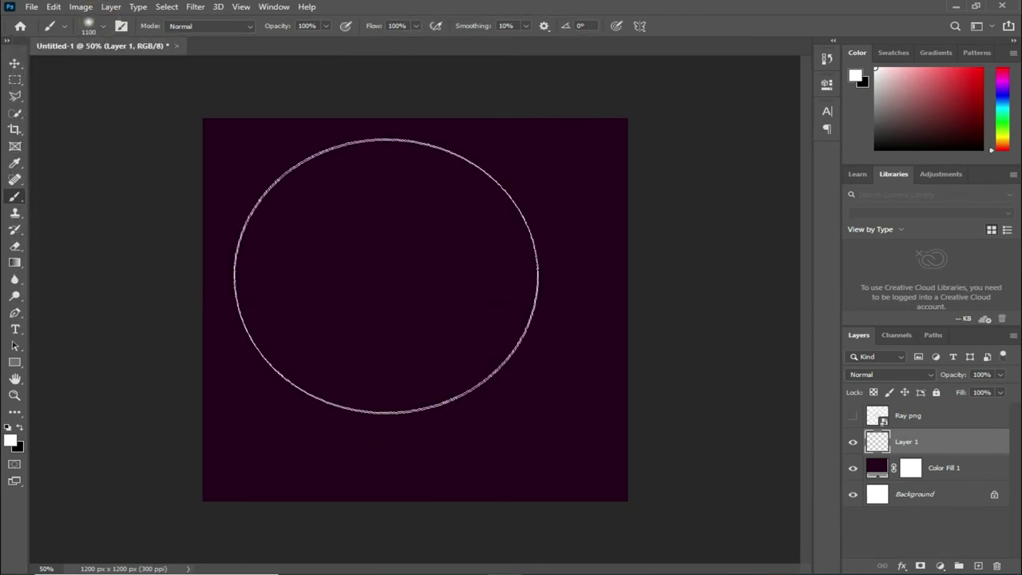
{"action": "key", "text": "bracketright"}
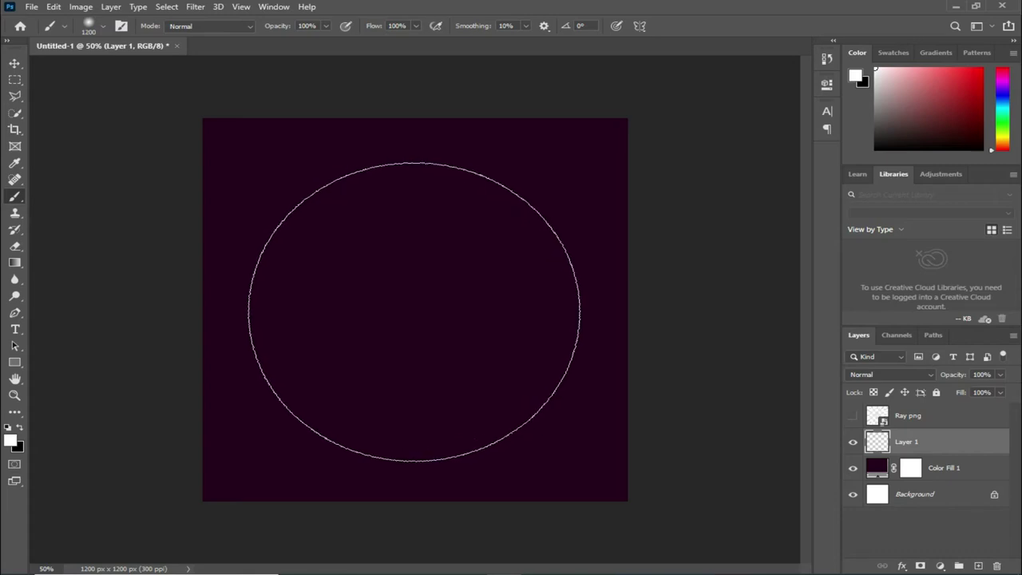
{"action": "left_click", "coordinate": [414, 311]}
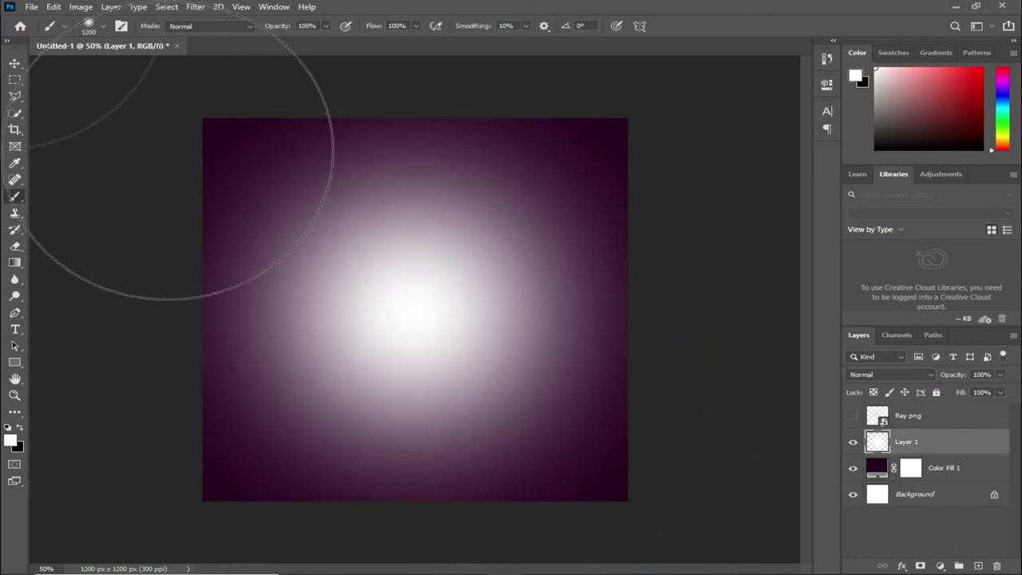
Set Layer 1's blend mode to Soft Light and show the Ray png layer again.
{"action": "left_click", "coordinate": [15, 63]}
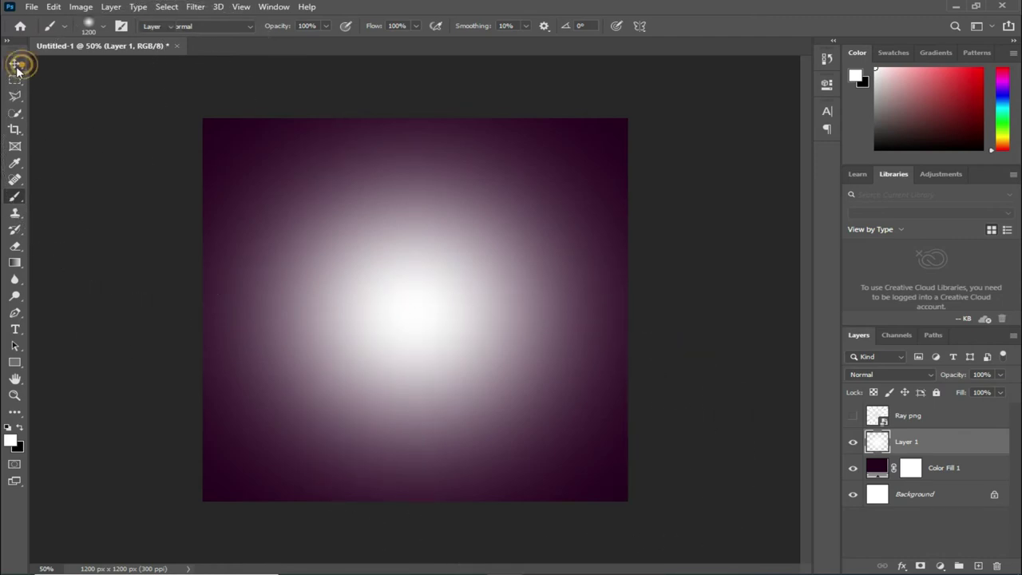
{"action": "left_click", "coordinate": [868, 375]}
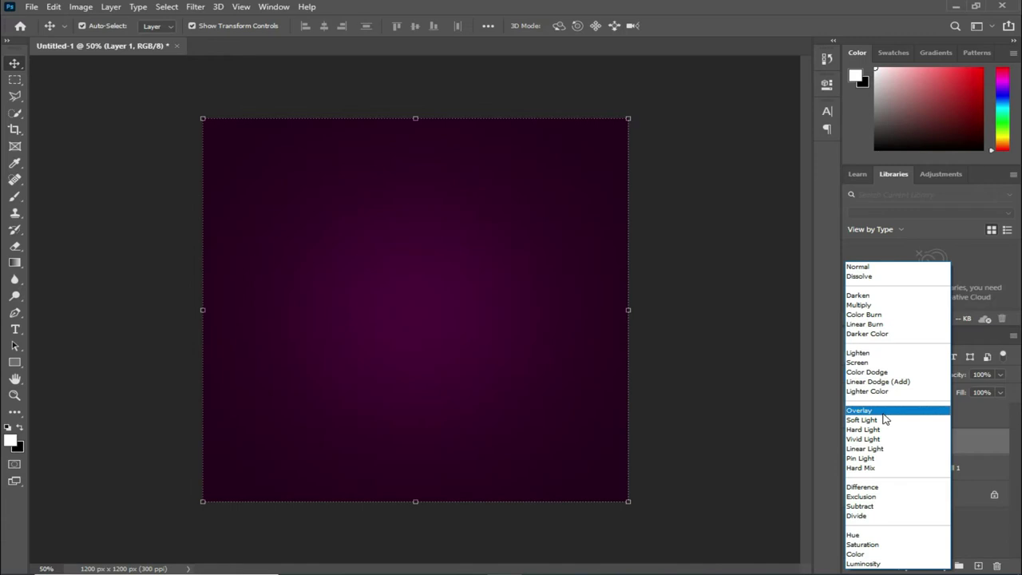
{"action": "left_click", "coordinate": [884, 419]}
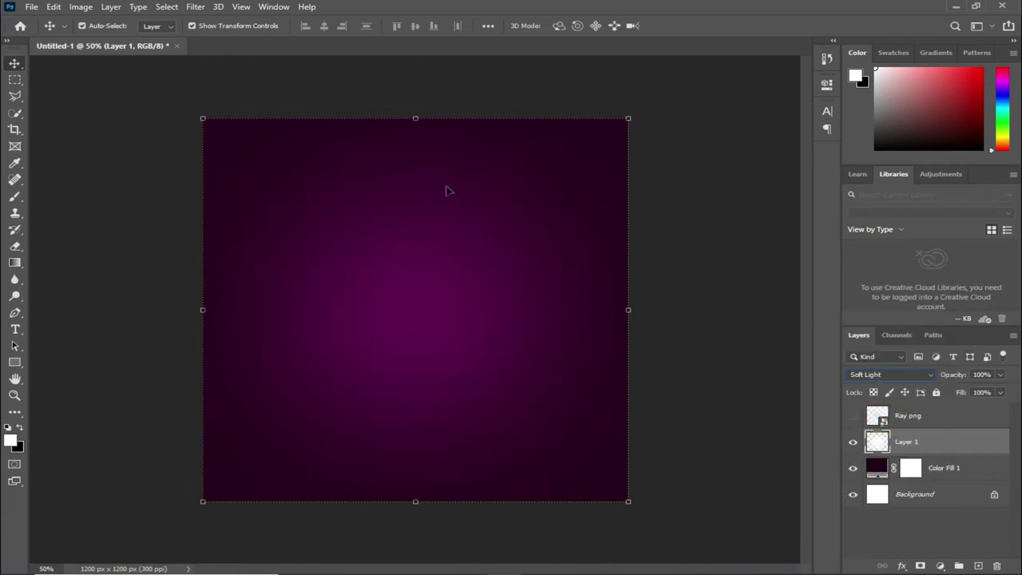
{"action": "left_click", "coordinate": [852, 415]}
Place the Shoe sell image as an embedded layer and commit it.
{"action": "left_click", "coordinate": [30, 7]}
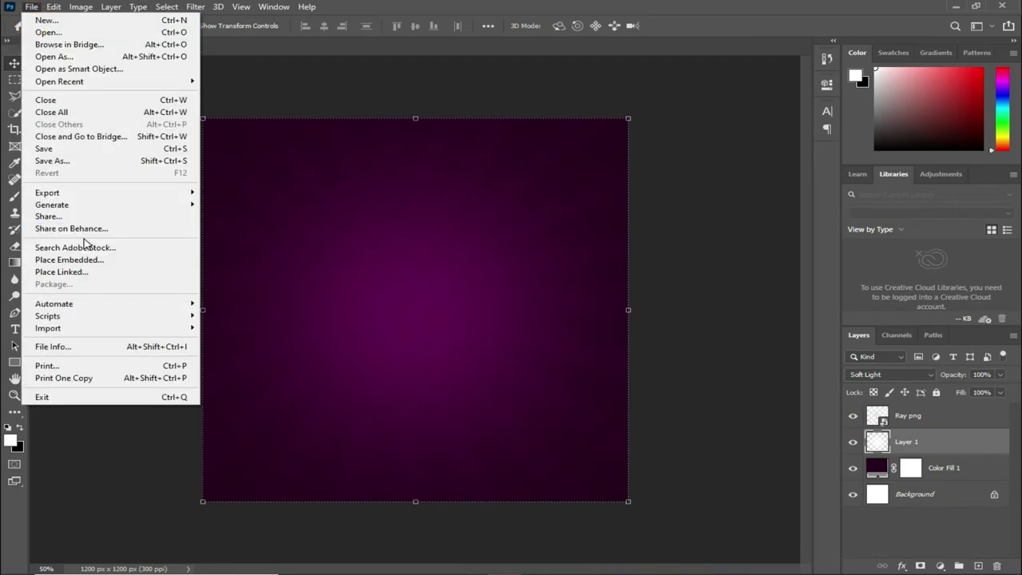
{"action": "left_click", "coordinate": [80, 260]}
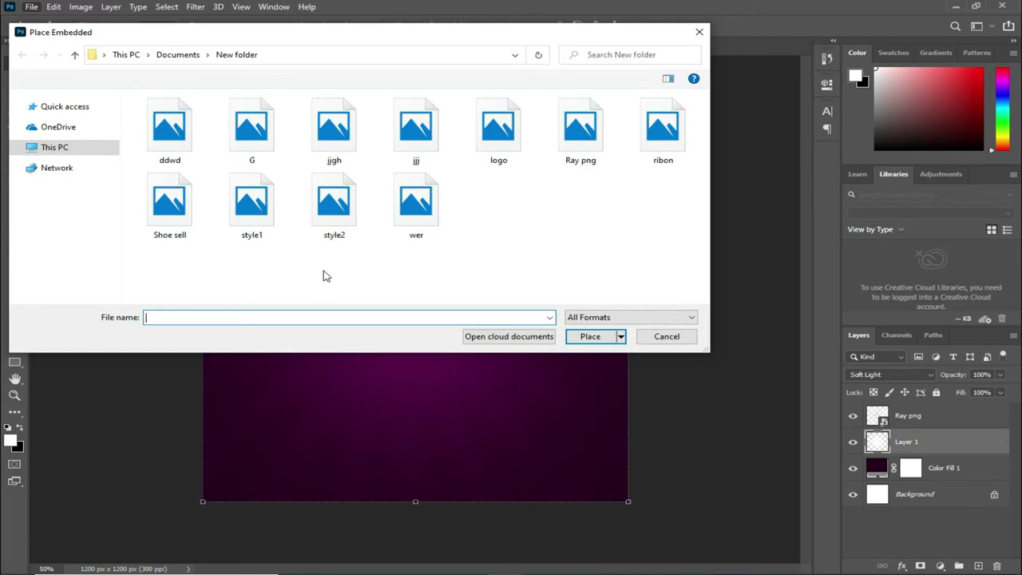
{"action": "left_click", "coordinate": [169, 200]}
{"action": "left_click", "coordinate": [590, 336]}
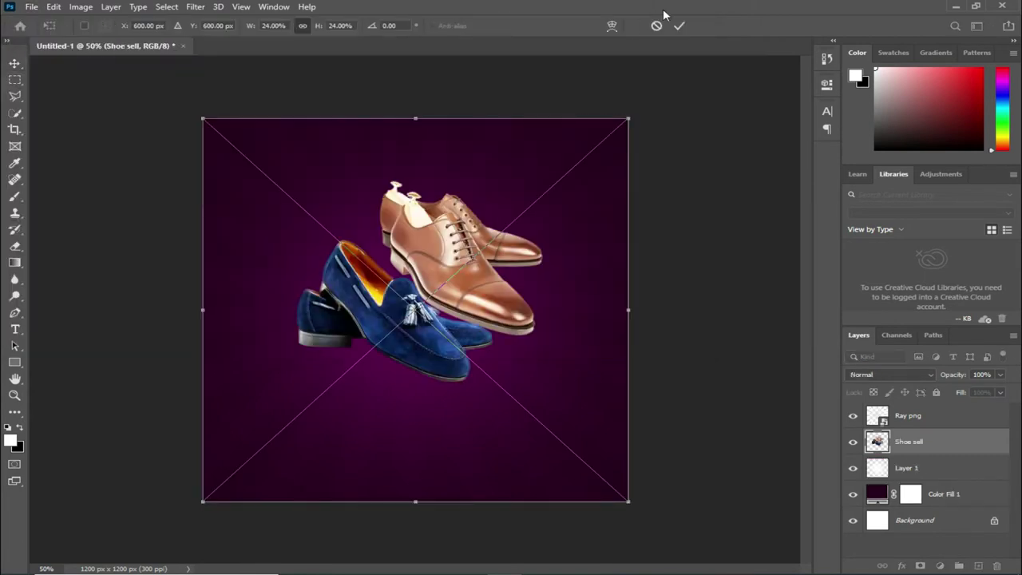
{"action": "left_click", "coordinate": [679, 26]}
Move the Shoe sell layer above Ray png and shift the shoes slightly lower.
{"action": "left_click", "coordinate": [922, 446]}
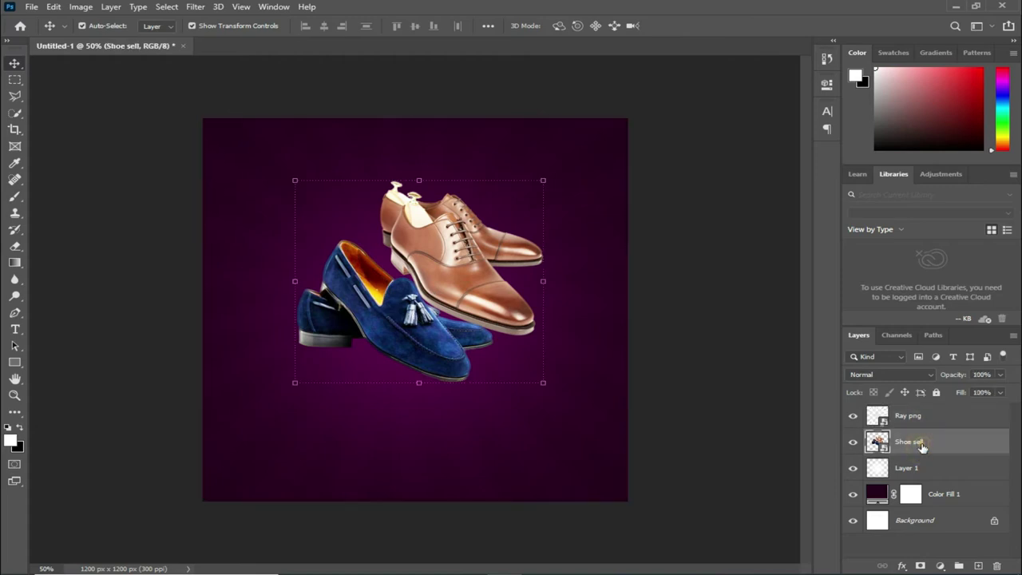
{"action": "left_click_drag", "start_coordinate": [922, 447], "coordinate": [911, 415]}
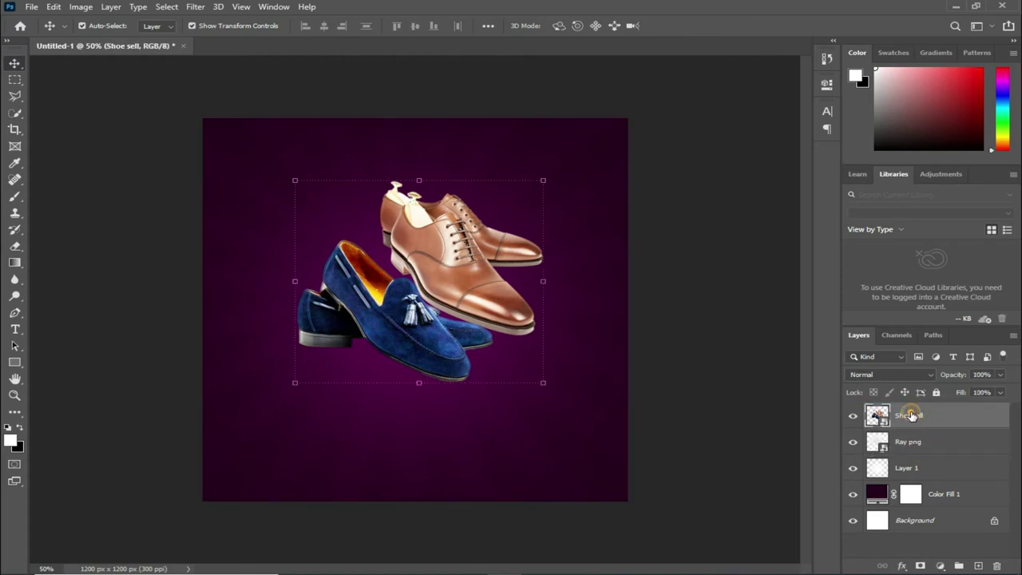
{"action": "left_click_drag", "start_coordinate": [444, 279], "coordinate": [439, 308]}
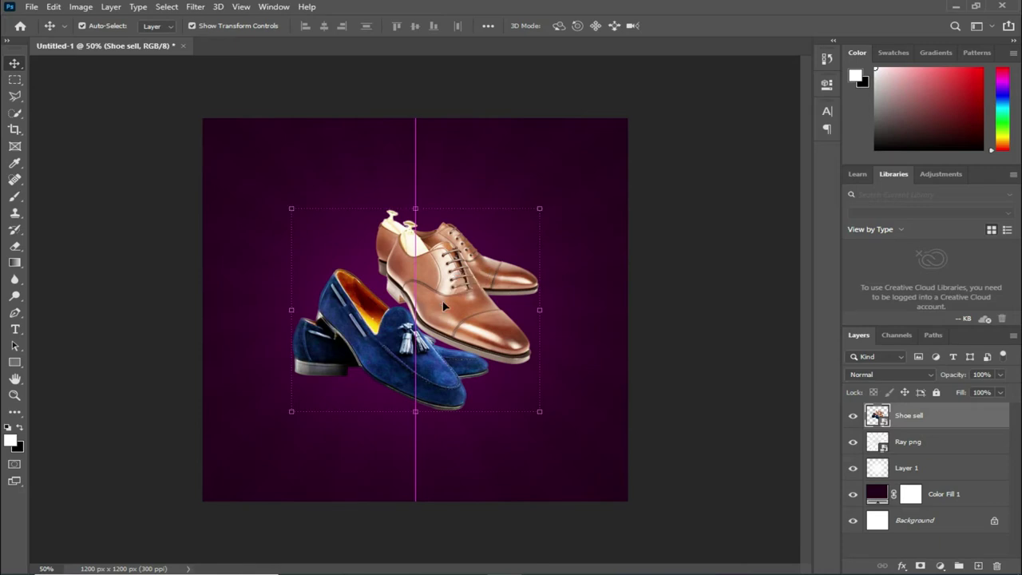
{"action": "left_click", "coordinate": [658, 295]}
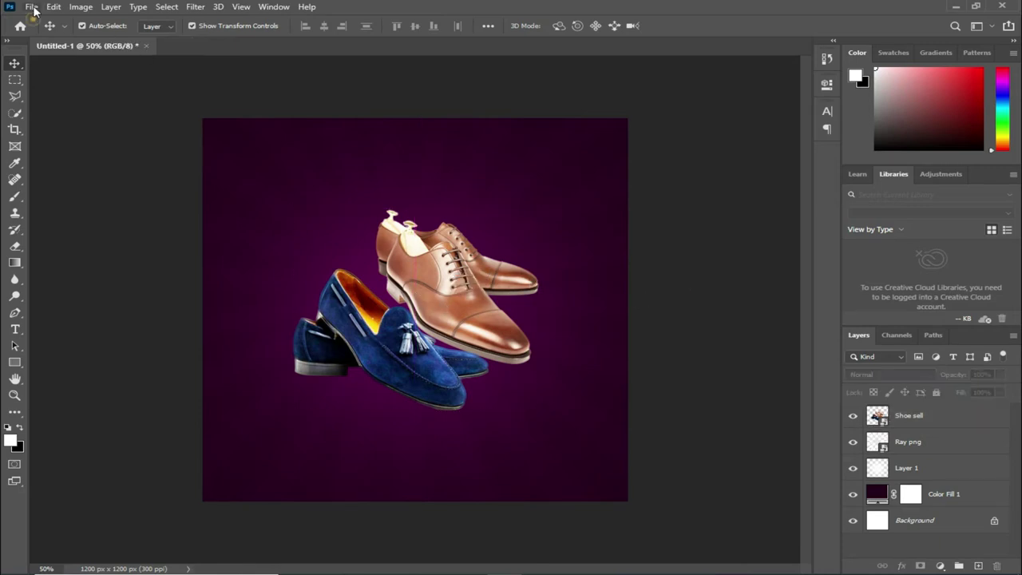
Place the logo image and position it near the top-left corner of the canvas.
{"action": "left_click", "coordinate": [31, 6]}
{"action": "left_click", "coordinate": [89, 259]}
{"action": "left_click", "coordinate": [498, 128]}
{"action": "left_click", "coordinate": [592, 336]}
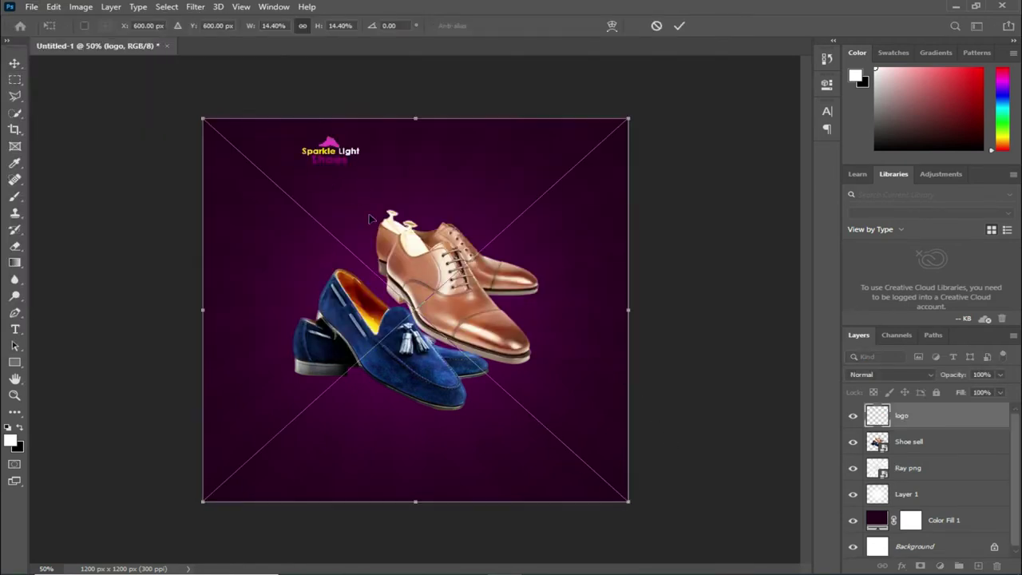
{"action": "left_click_drag", "start_coordinate": [333, 156], "coordinate": [306, 165]}
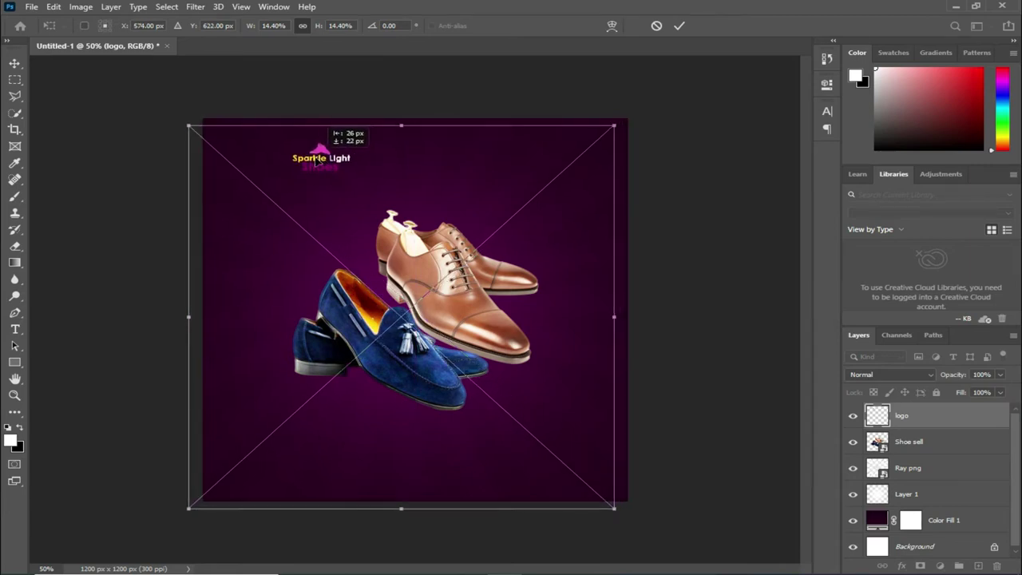
{"action": "left_click_drag", "start_coordinate": [306, 165], "coordinate": [320, 160]}
{"action": "left_click", "coordinate": [678, 26]}
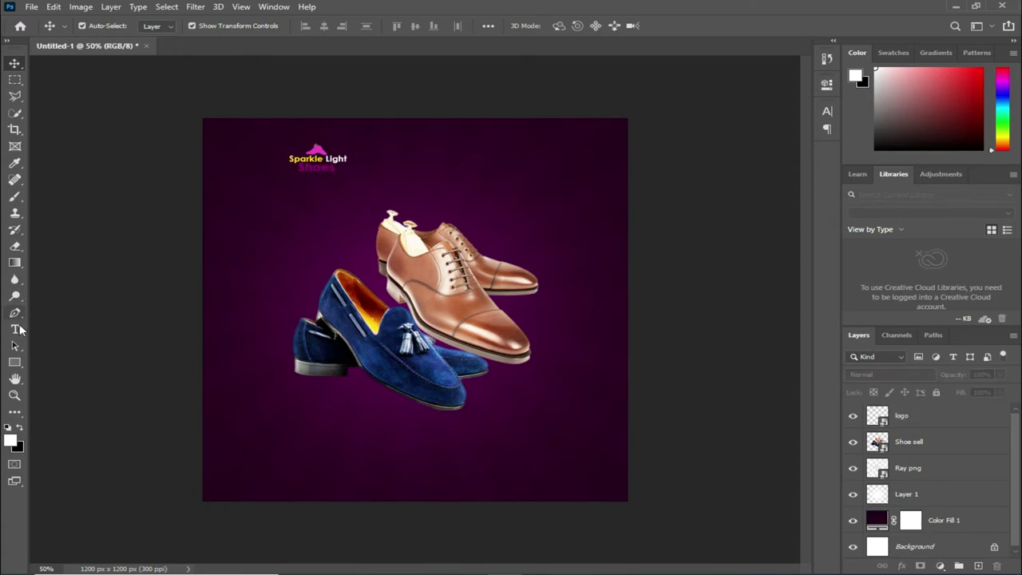
Add a white 'BIG' text layer near the top of the canvas.
{"action": "key", "text": "t"}
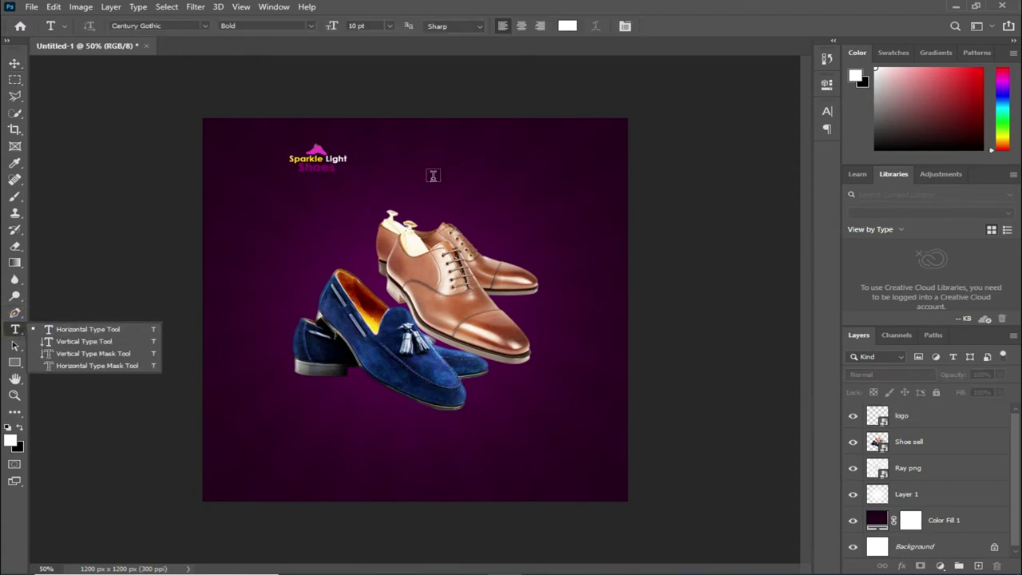
{"action": "left_click", "coordinate": [442, 172]}
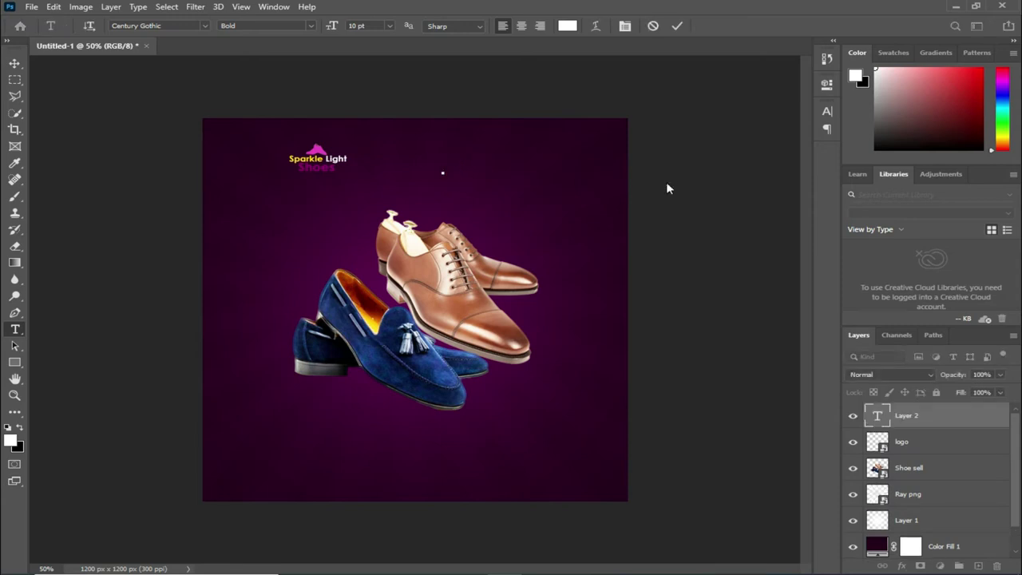
{"action": "type", "text": "BIG"}
{"action": "left_click", "coordinate": [677, 25]}
{"action": "key", "text": "ctrl+Return"}
Set BIG to 26 pt and move it further right along the top.
{"action": "left_click_drag", "start_coordinate": [330, 28], "coordinate": [333, 26]}
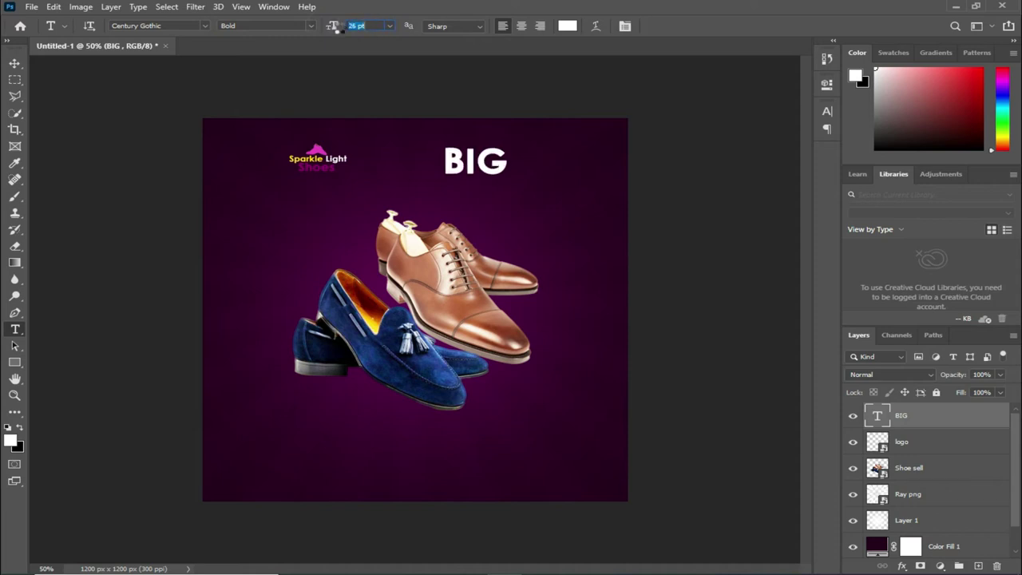
{"action": "left_click_drag", "start_coordinate": [457, 165], "coordinate": [483, 173]}
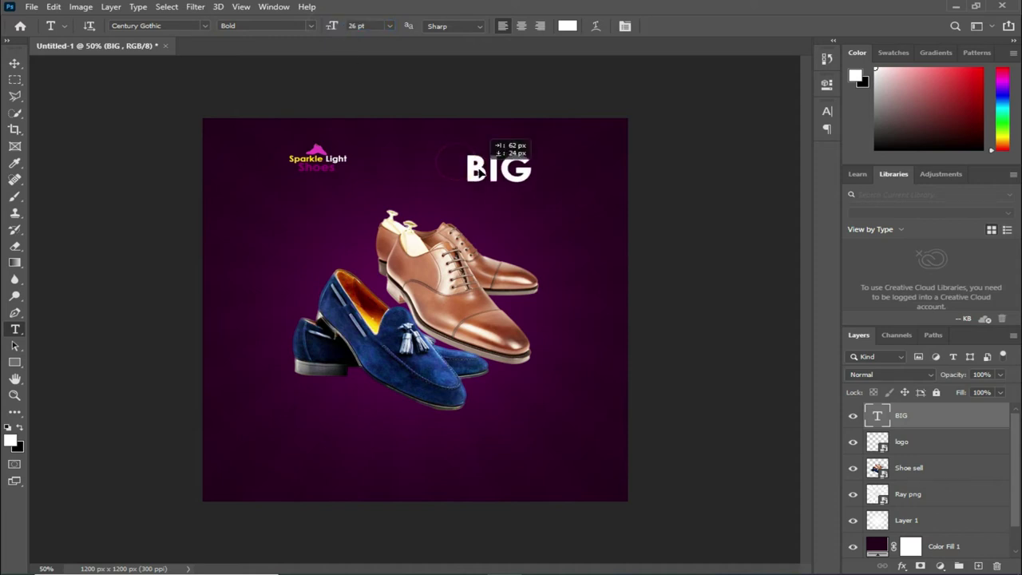
{"action": "left_click", "coordinate": [180, 27]}
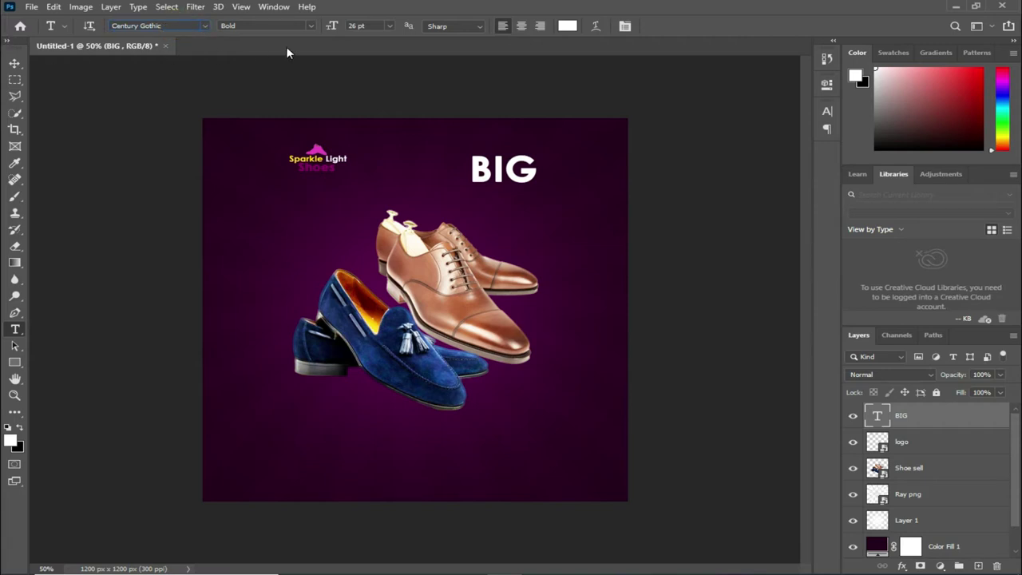
{"action": "left_click", "coordinate": [204, 25]}
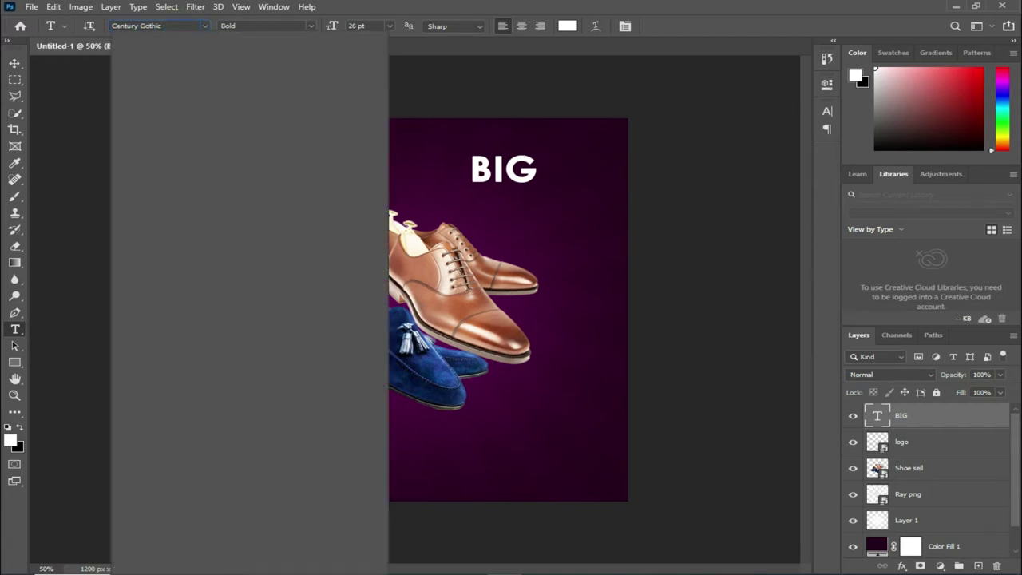
Search 'COMM' in the font field and apply Commissioner ExtraBold to BIG.
{"action": "type", "text": "COMM"}
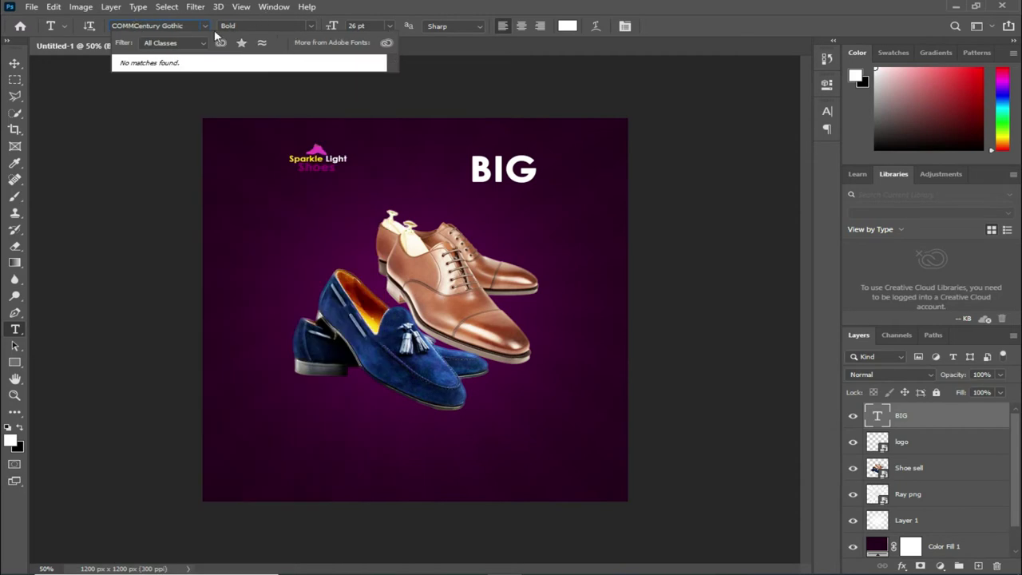
{"action": "left_click_drag", "start_coordinate": [184, 27], "coordinate": [138, 28]}
{"action": "key", "text": "BackSpace"}
{"action": "type", "text": "Commissioner"}
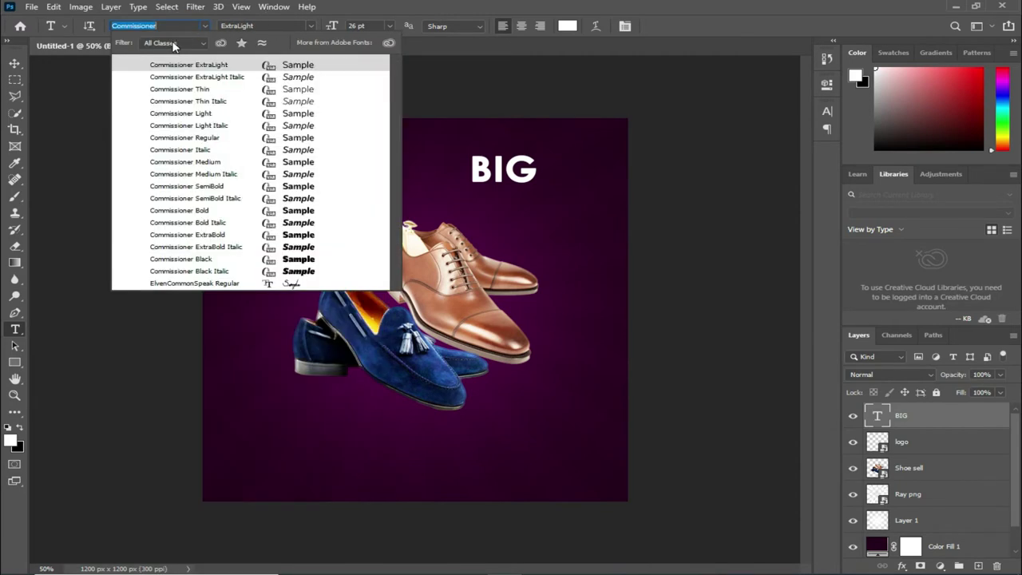
{"action": "key", "text": "Down"}
{"action": "key", "text": "Down"}
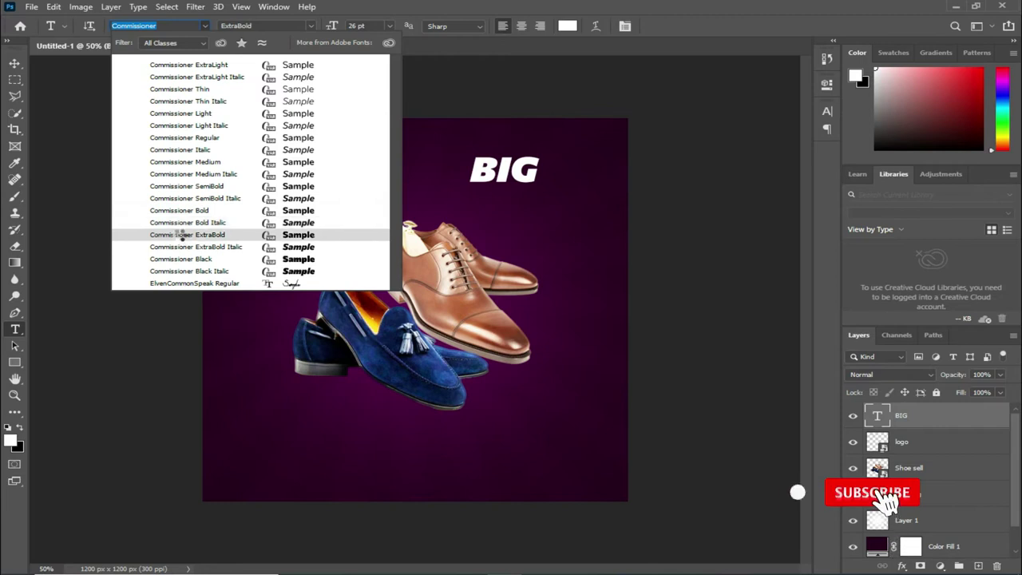
{"action": "left_click", "coordinate": [180, 239]}
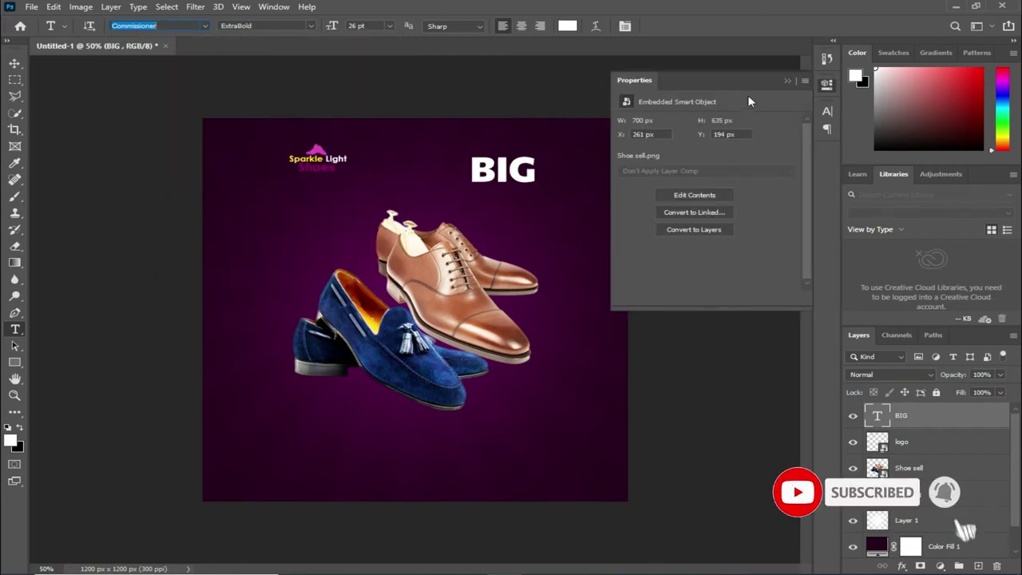
{"action": "left_click", "coordinate": [554, 166]}
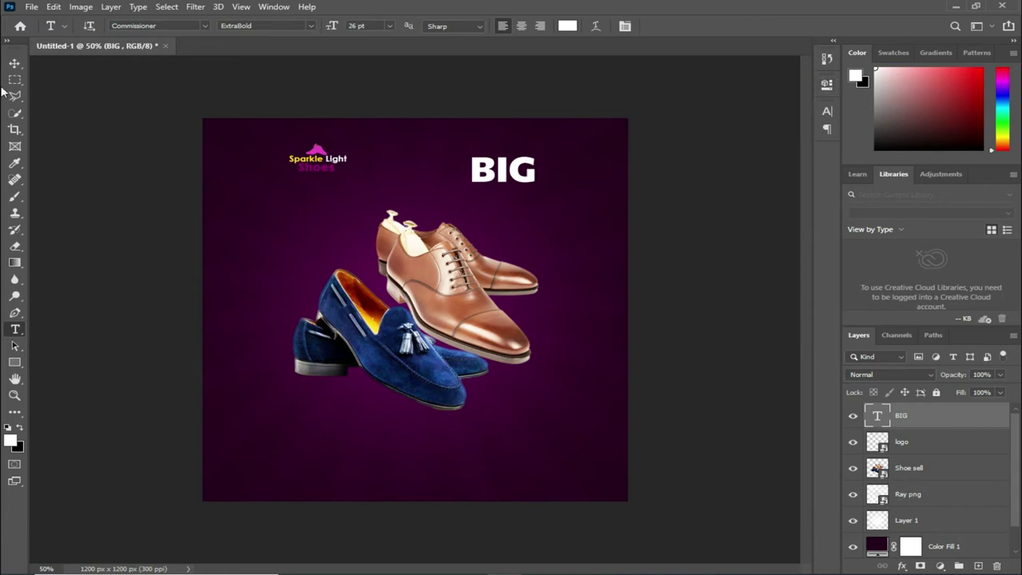
Scale up the BIG heading and align its right edge with the shoes below.
{"action": "left_click", "coordinate": [14, 62]}
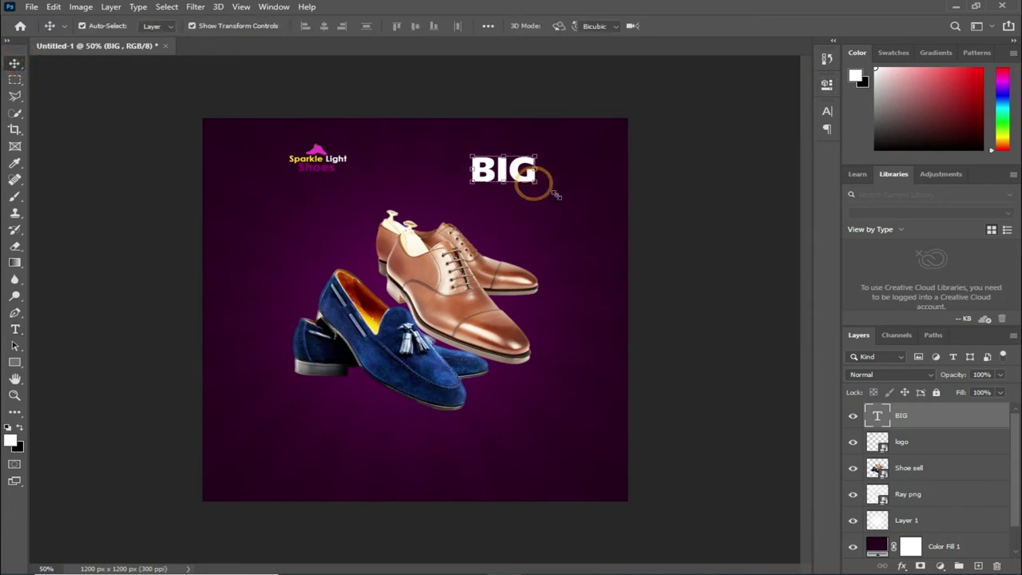
{"action": "left_click_drag", "start_coordinate": [537, 183], "coordinate": [564, 195]}
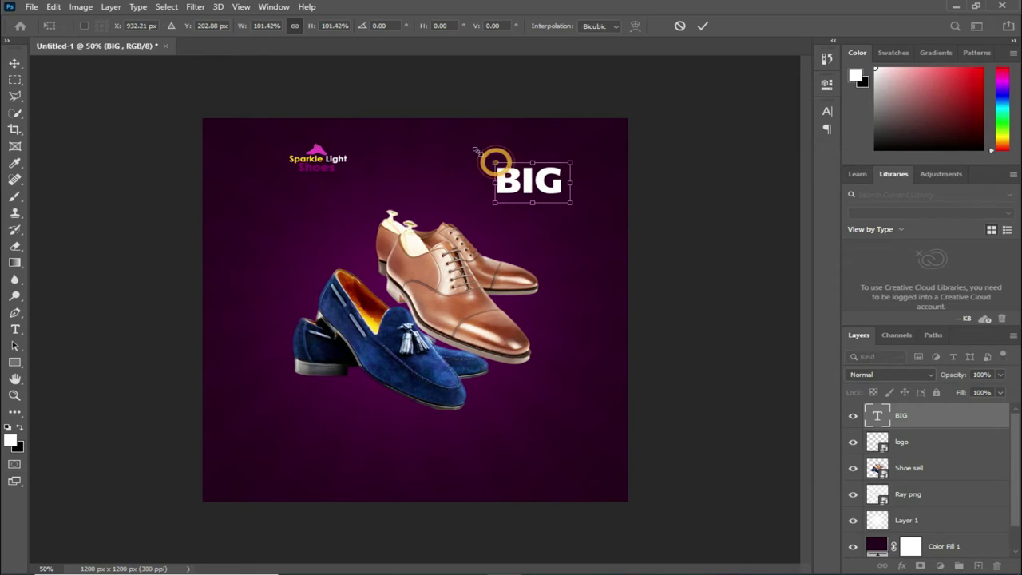
{"action": "left_click_drag", "start_coordinate": [495, 161], "coordinate": [467, 144]}
{"action": "left_click_drag", "start_coordinate": [516, 174], "coordinate": [517, 167]}
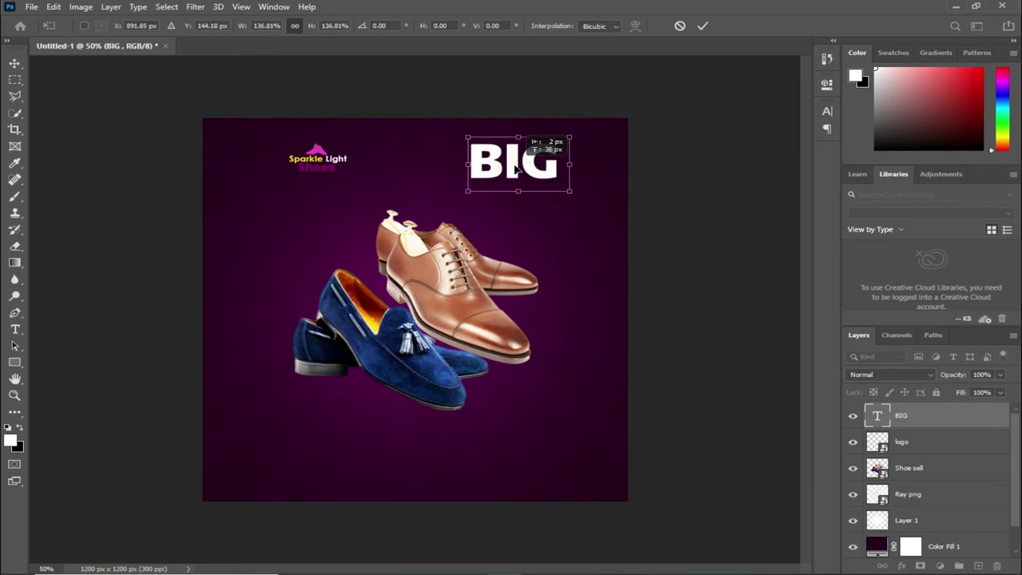
{"action": "left_click_drag", "start_coordinate": [572, 131], "coordinate": [555, 148]}
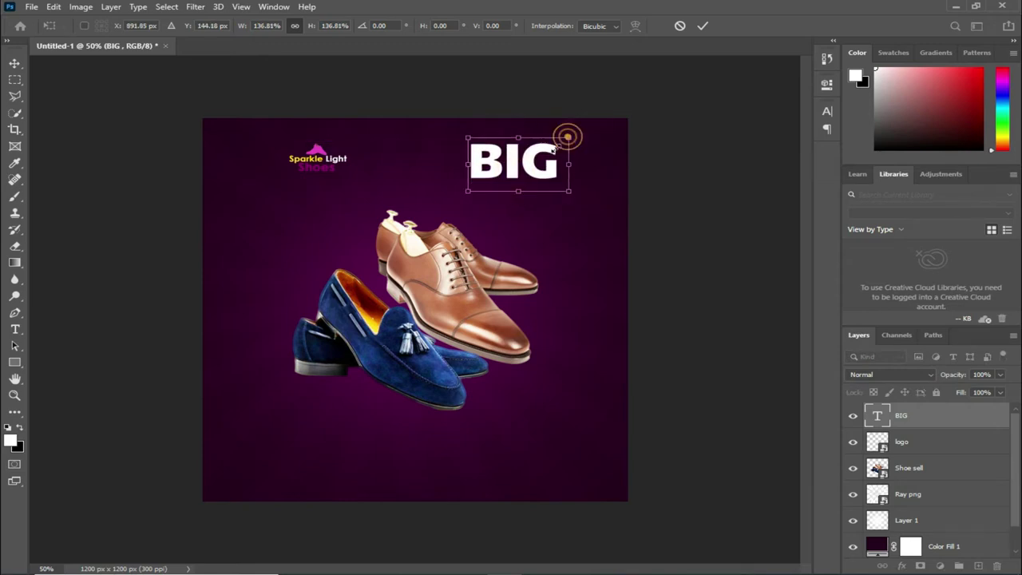
{"action": "left_click", "coordinate": [703, 27]}
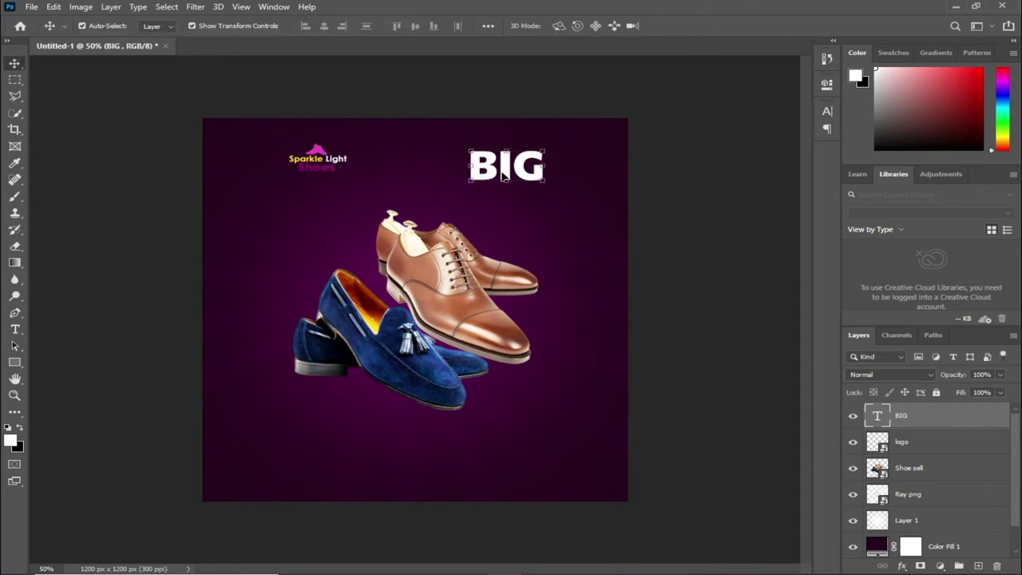
{"action": "left_click_drag", "start_coordinate": [503, 173], "coordinate": [500, 172]}
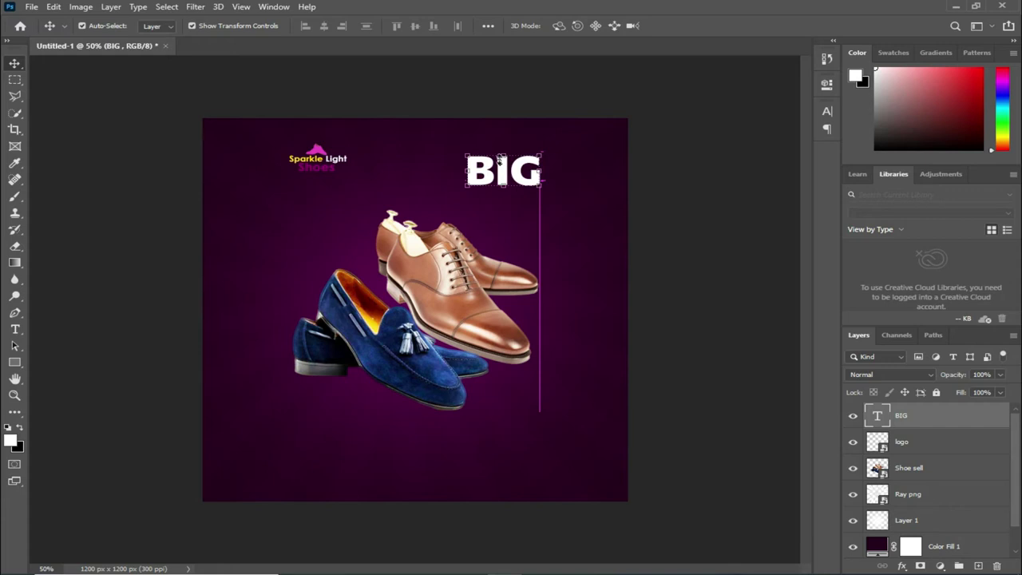
Recolour BIG to light orange (ffb955) in the Color Picker, then duplicate the text layer.
{"action": "key", "text": "t"}
{"action": "left_click", "coordinate": [566, 26]}
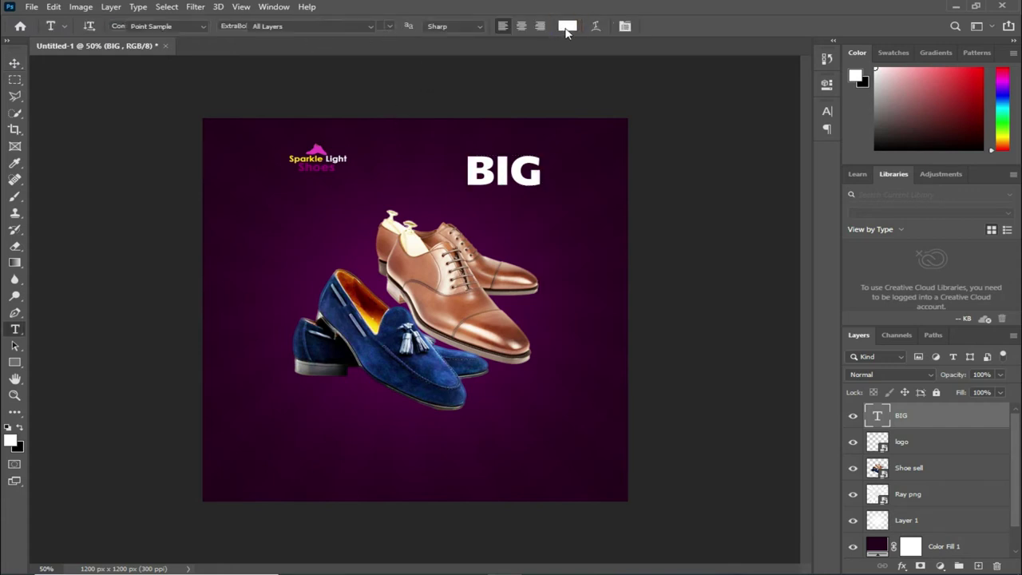
{"action": "left_click", "coordinate": [676, 268]}
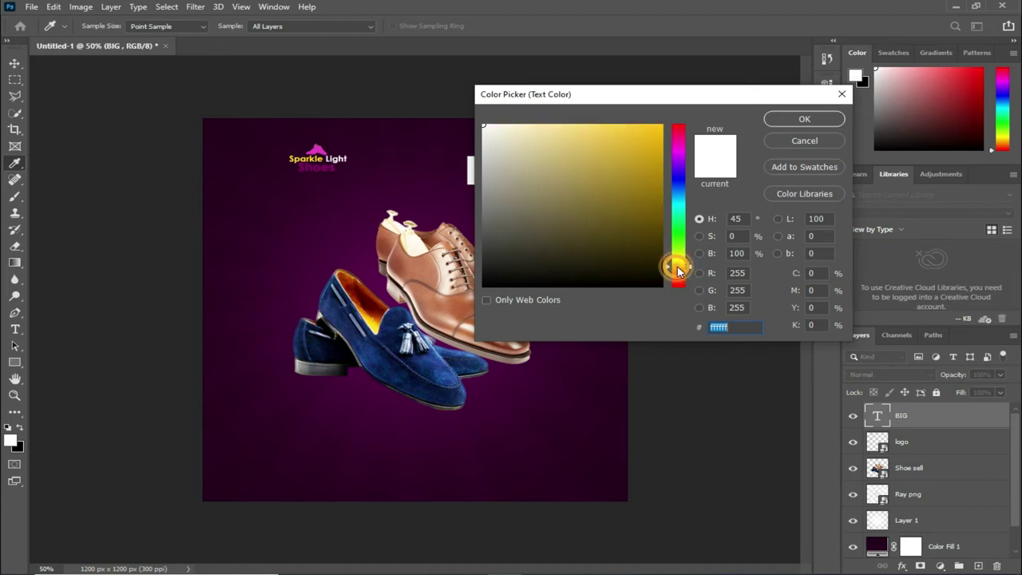
{"action": "left_click_drag", "start_coordinate": [678, 96], "coordinate": [806, 92]}
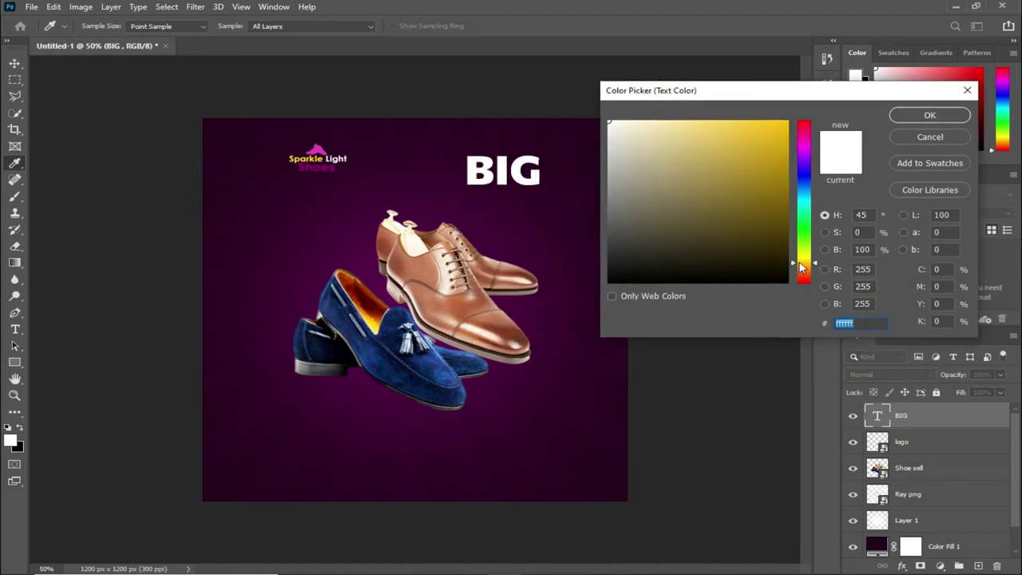
{"action": "left_click", "coordinate": [803, 268]}
{"action": "left_click_drag", "start_coordinate": [770, 129], "coordinate": [727, 119]}
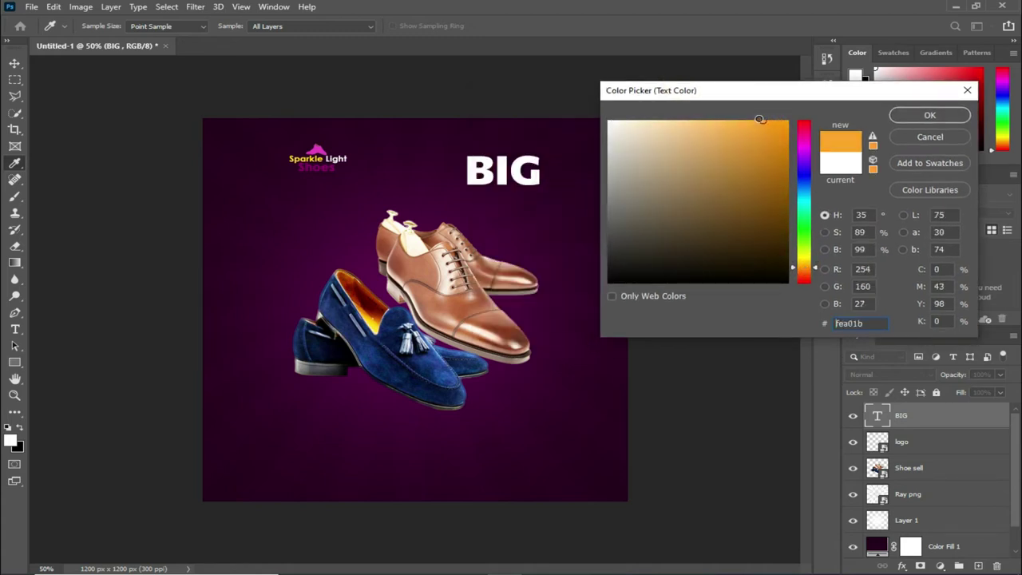
{"action": "left_click", "coordinate": [950, 117]}
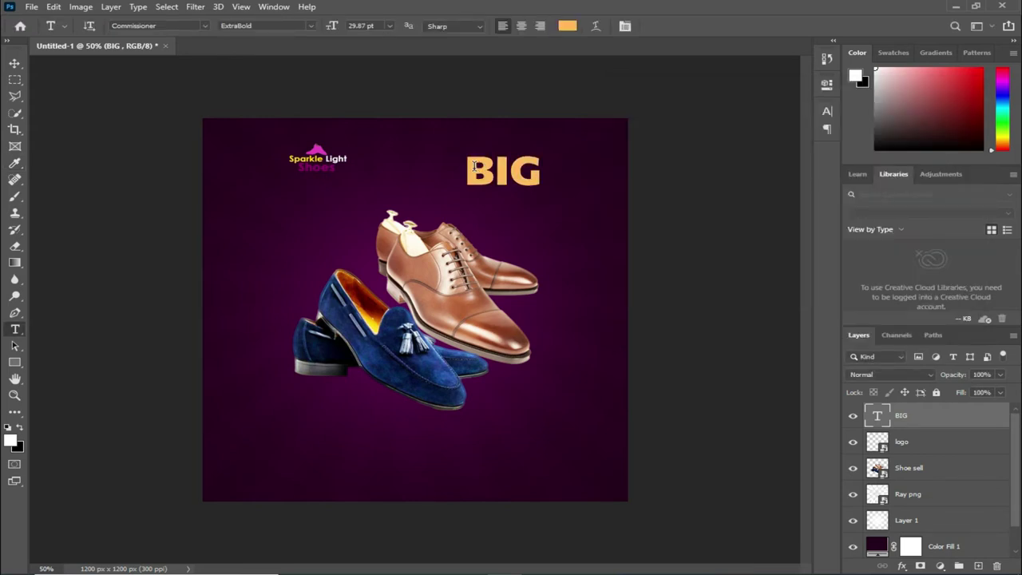
{"action": "key", "text": "ctrl+j"}
Move the BIG copy below the original and retype it as DEAL.
{"action": "left_click_drag", "start_coordinate": [475, 170], "coordinate": [475, 200]}
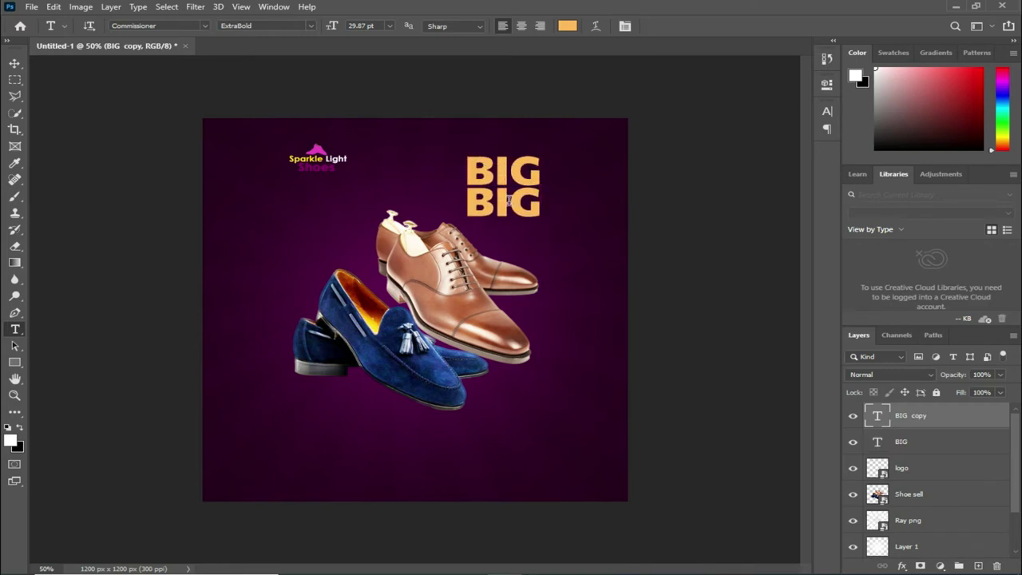
{"action": "left_click", "coordinate": [546, 198]}
{"action": "key", "text": "ctrl+a"}
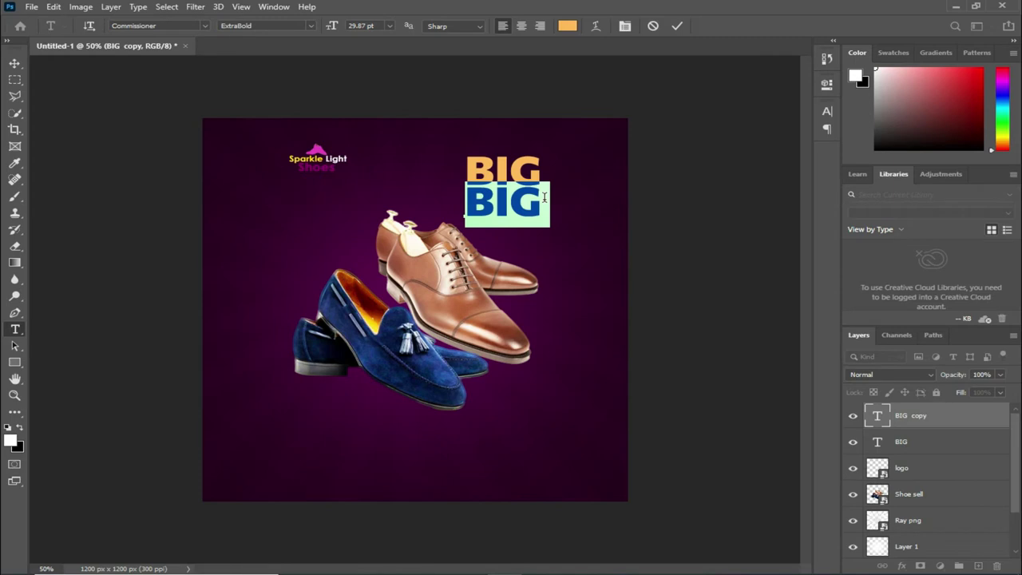
{"action": "type", "text": "DEAL"}
{"action": "left_click", "coordinate": [679, 28]}
Resize DEAL to 20 pt and tuck it snugly beneath BIG.
{"action": "left_click", "coordinate": [331, 30]}
{"action": "left_click_drag", "start_coordinate": [332, 30], "coordinate": [327, 26]}
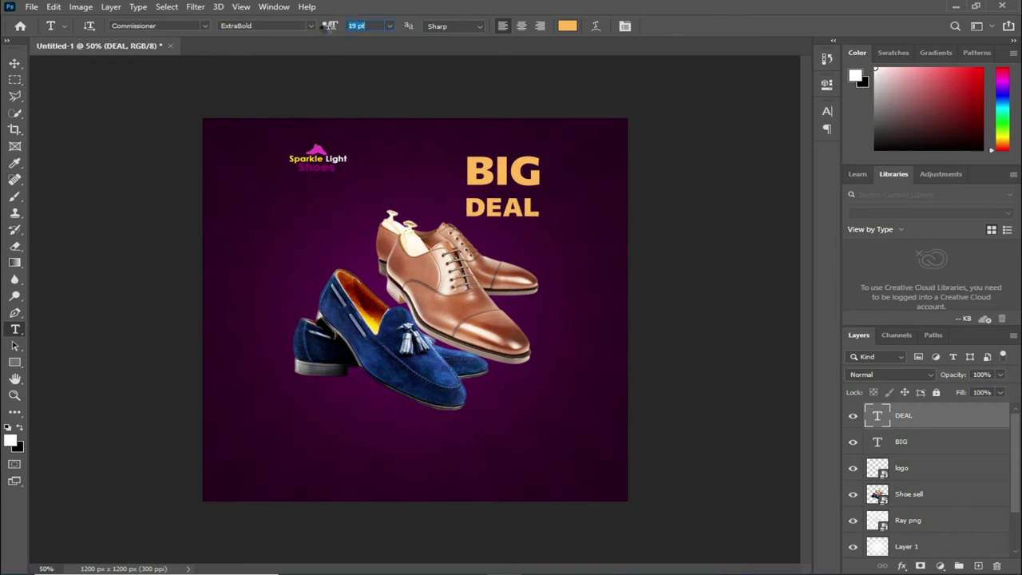
{"action": "left_click_drag", "start_coordinate": [327, 28], "coordinate": [327, 28]}
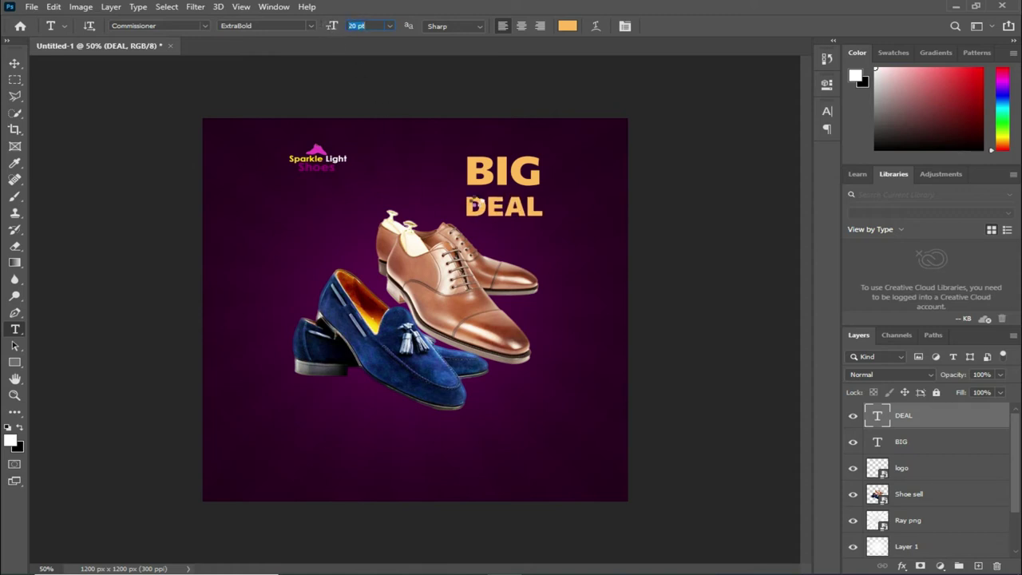
{"action": "left_click_drag", "start_coordinate": [492, 209], "coordinate": [492, 199]}
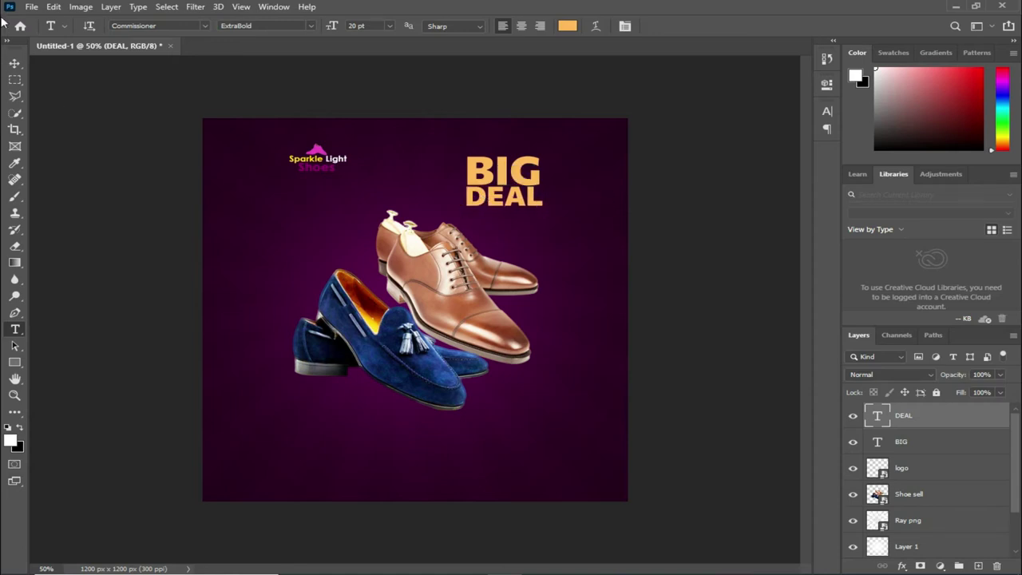
{"action": "left_click", "coordinate": [15, 63]}
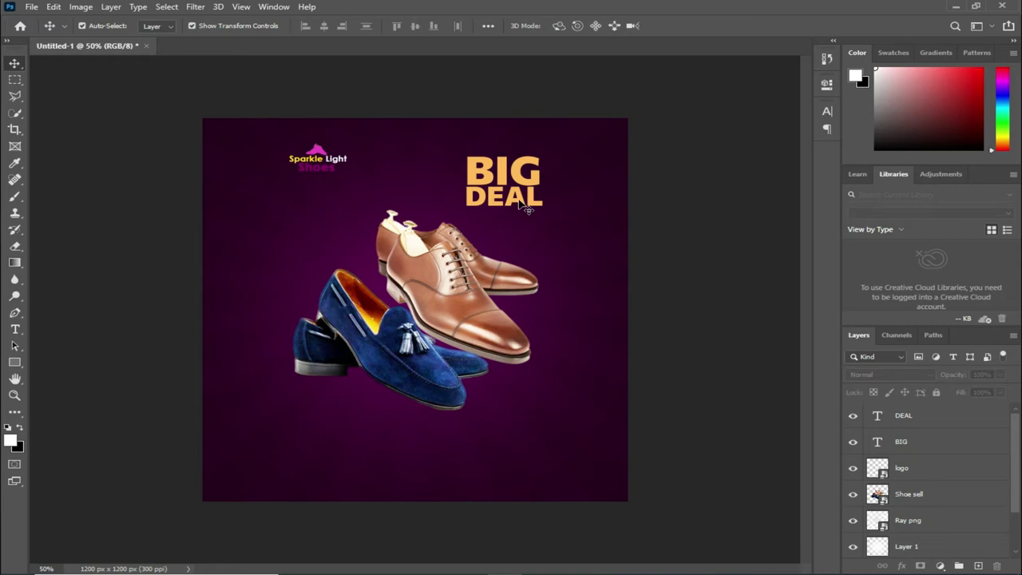
Move DEAL left below the logo, retype it as BUY TWO AND GET, and shrink it to 7 pt.
{"action": "left_click_drag", "start_coordinate": [528, 209], "coordinate": [333, 229]}
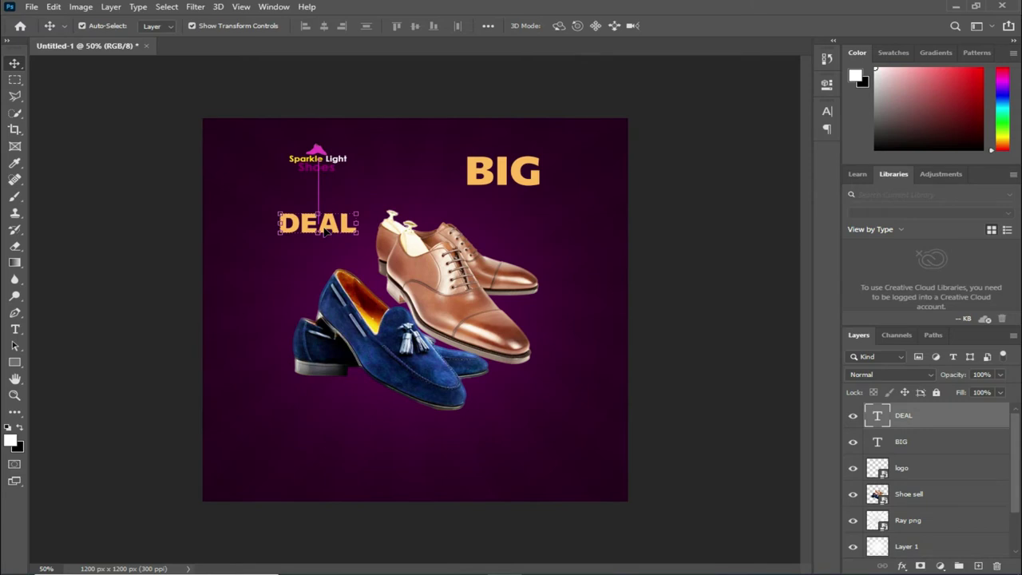
{"action": "key", "text": "t"}
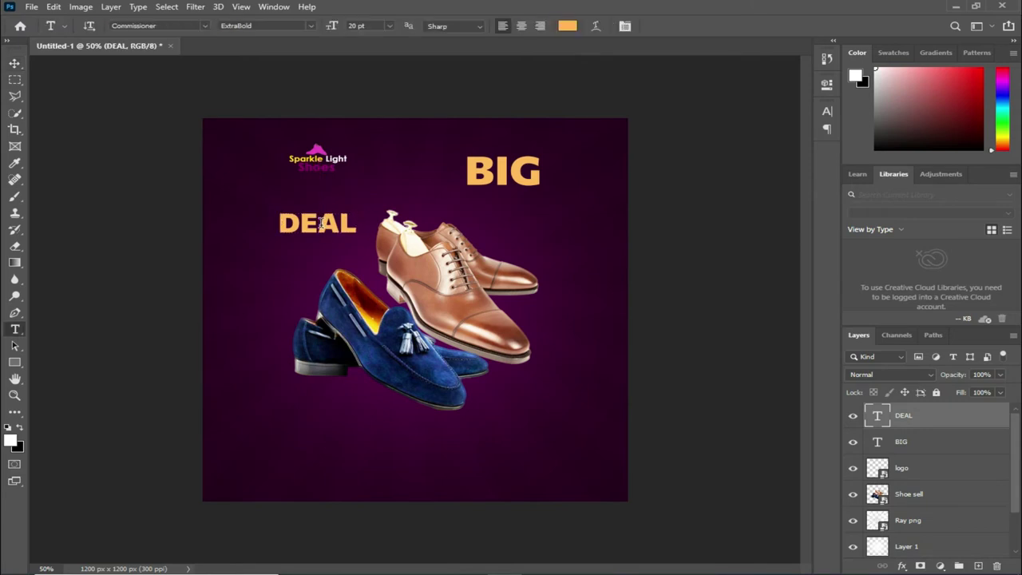
{"action": "left_click", "coordinate": [357, 231]}
{"action": "key", "text": "ctrl+a"}
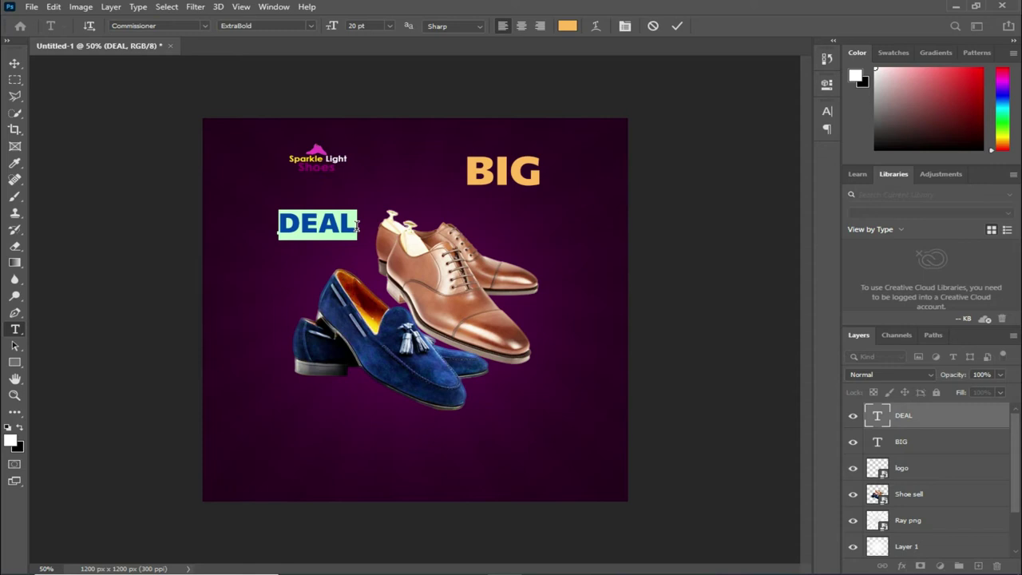
{"action": "type", "text": "BUY"}
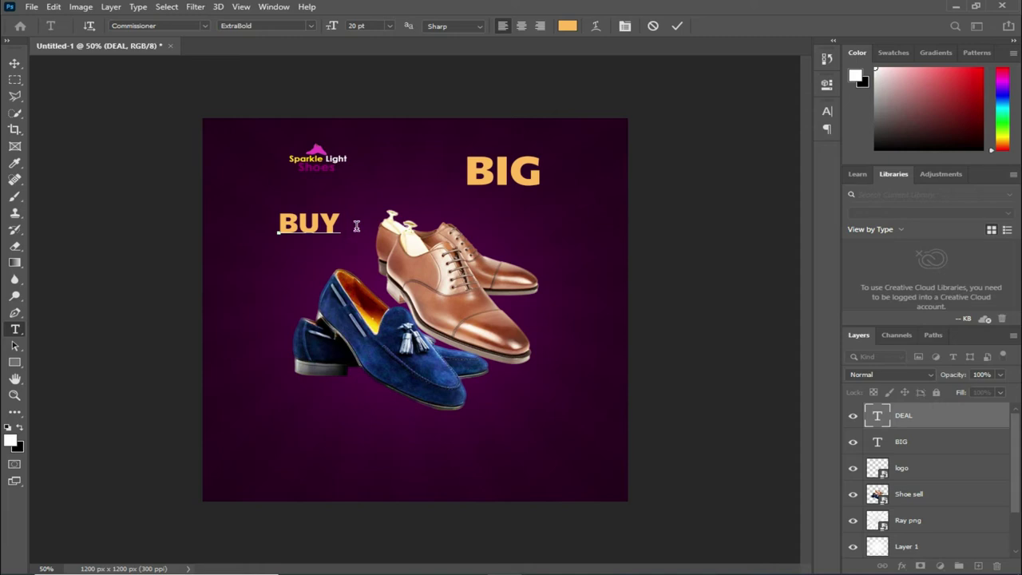
{"action": "type", "text": "TWO AND"}
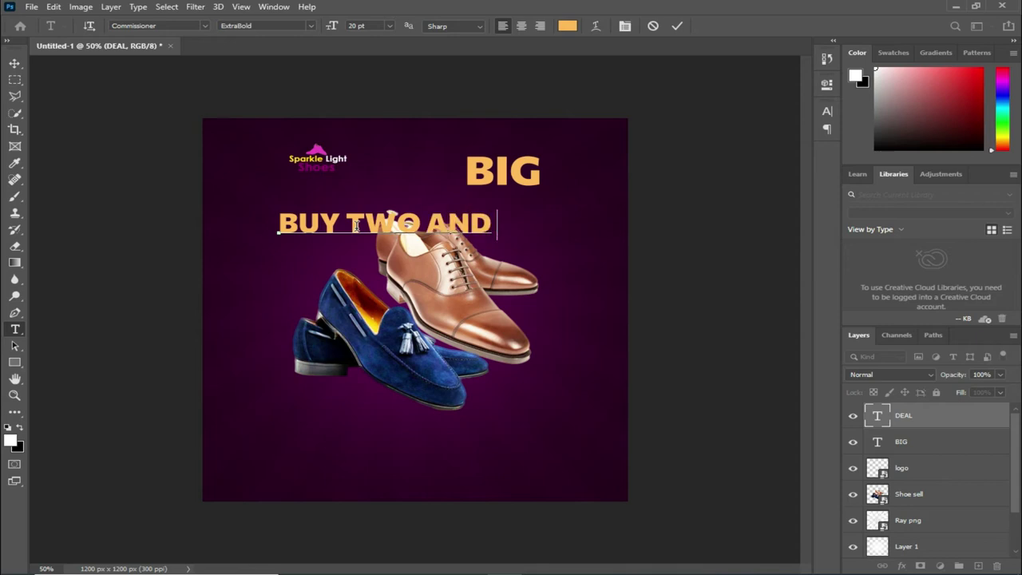
{"action": "type", "text": " GET"}
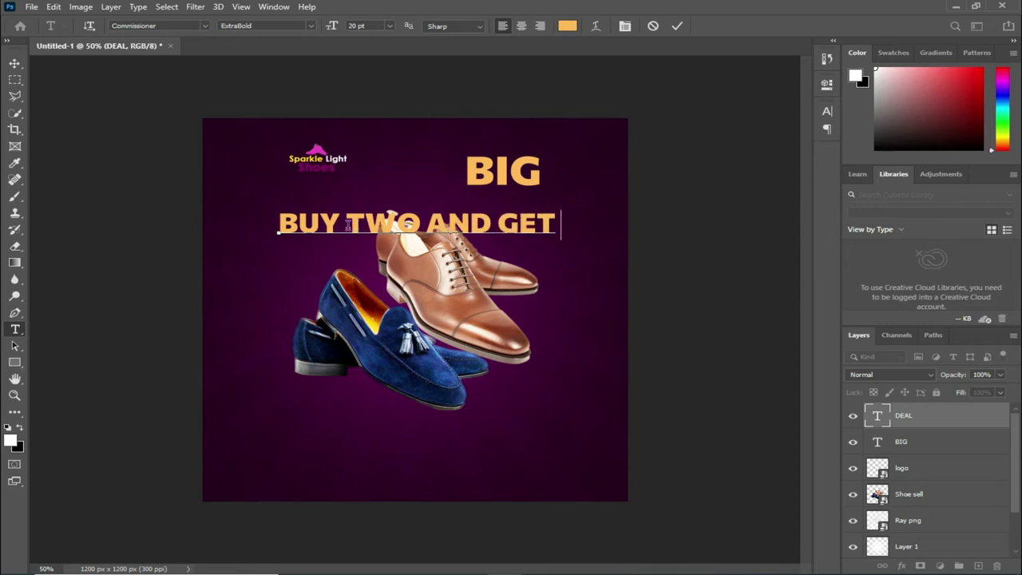
{"action": "left_click", "coordinate": [677, 25]}
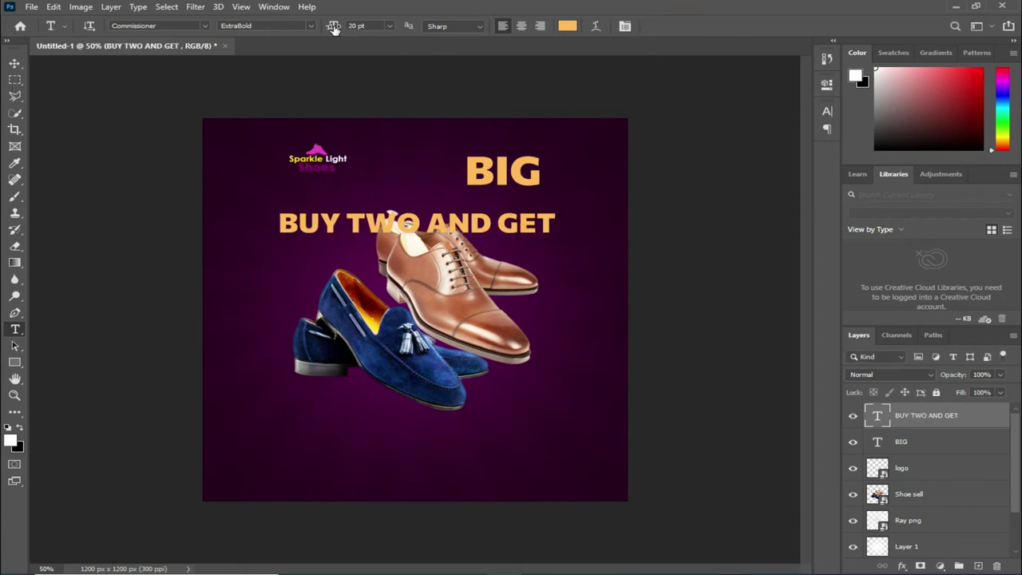
{"action": "left_click_drag", "start_coordinate": [334, 28], "coordinate": [323, 26]}
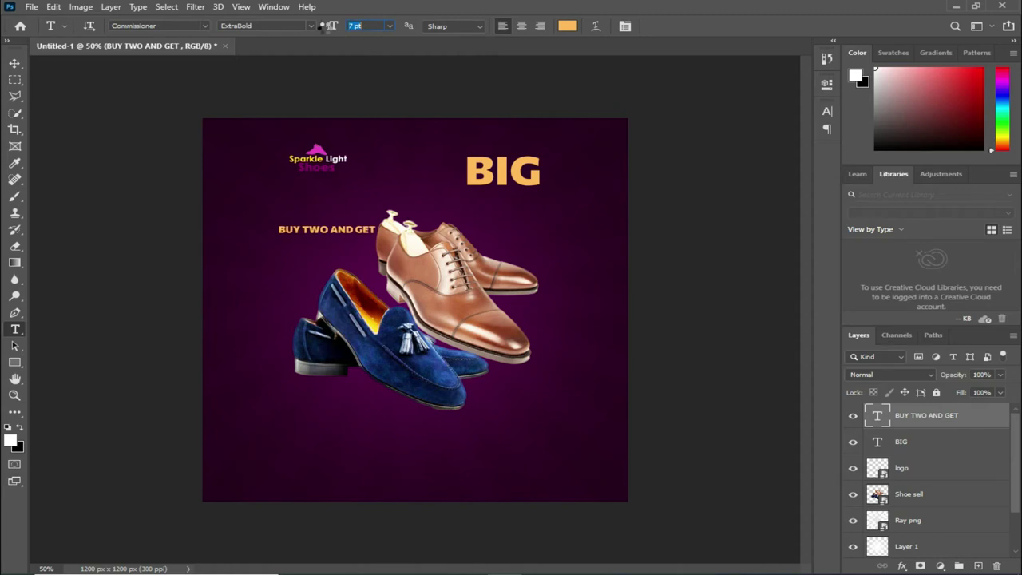
Move BUY TWO AND GET up under the logo and break it after TWO onto two lines.
{"action": "scroll", "coordinate": [319, 221], "scroll_direction": "up", "scroll_amount": 2}
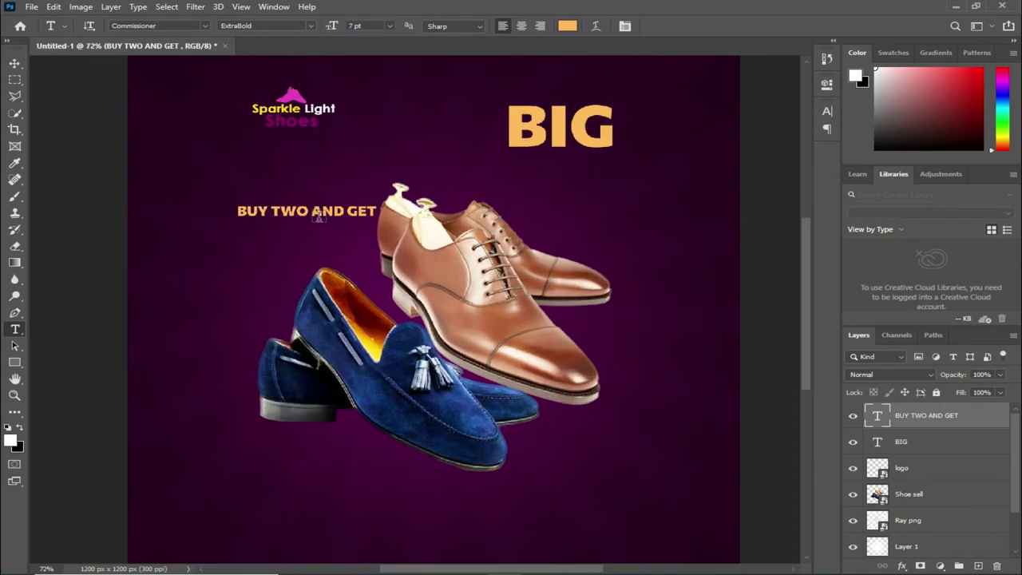
{"action": "mouse_move", "coordinate": [322, 217]}
{"action": "left_mouse_down"}
{"action": "mouse_move", "coordinate": [396, 175]}
{"action": "mouse_move", "coordinate": [303, 220]}
{"action": "mouse_move", "coordinate": [380, 482]}
{"action": "mouse_move", "coordinate": [335, 179]}
{"action": "left_mouse_up"}
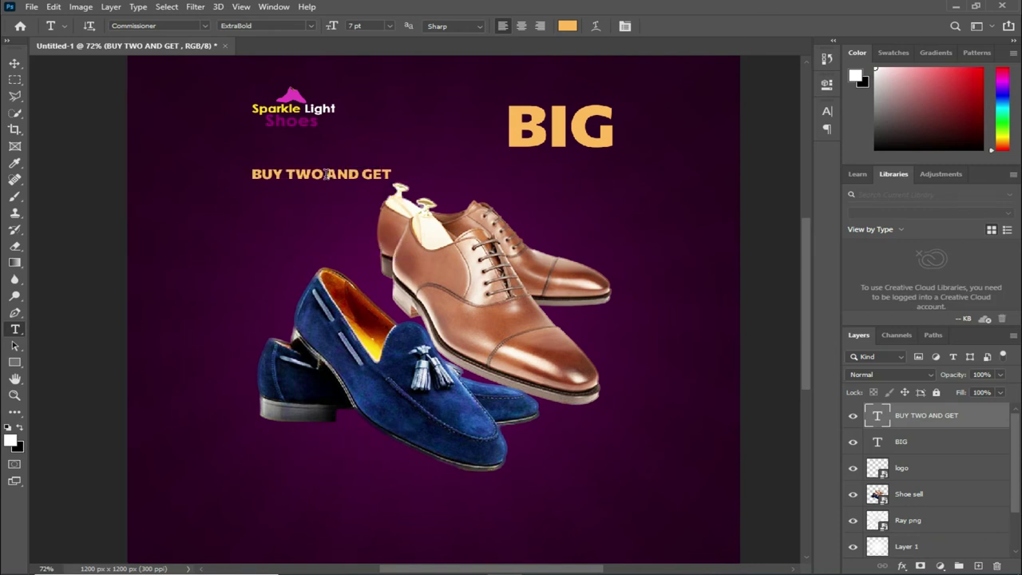
{"action": "left_click", "coordinate": [326, 174]}
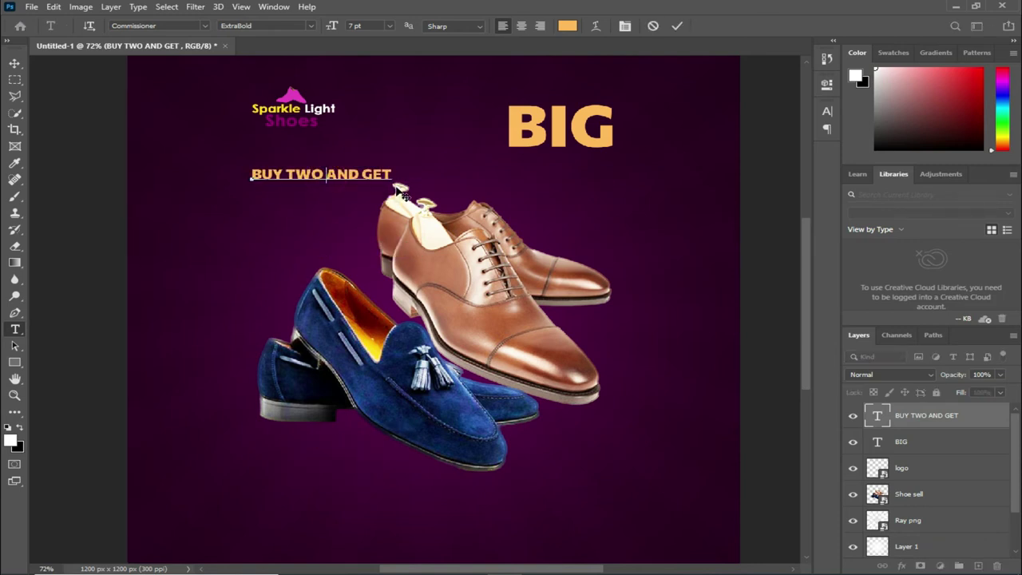
{"action": "key", "text": "Return"}
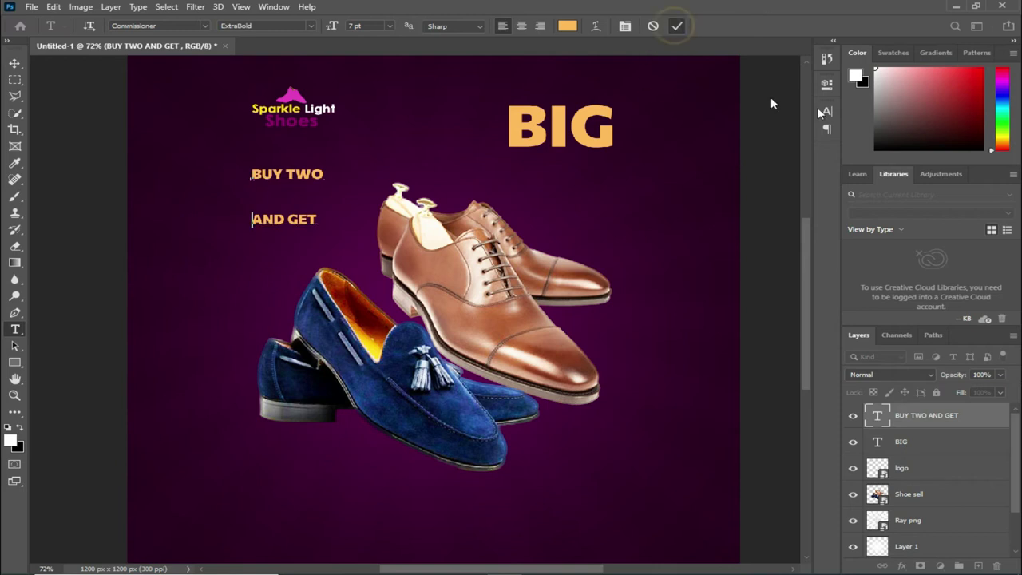
{"action": "left_click", "coordinate": [827, 83]}
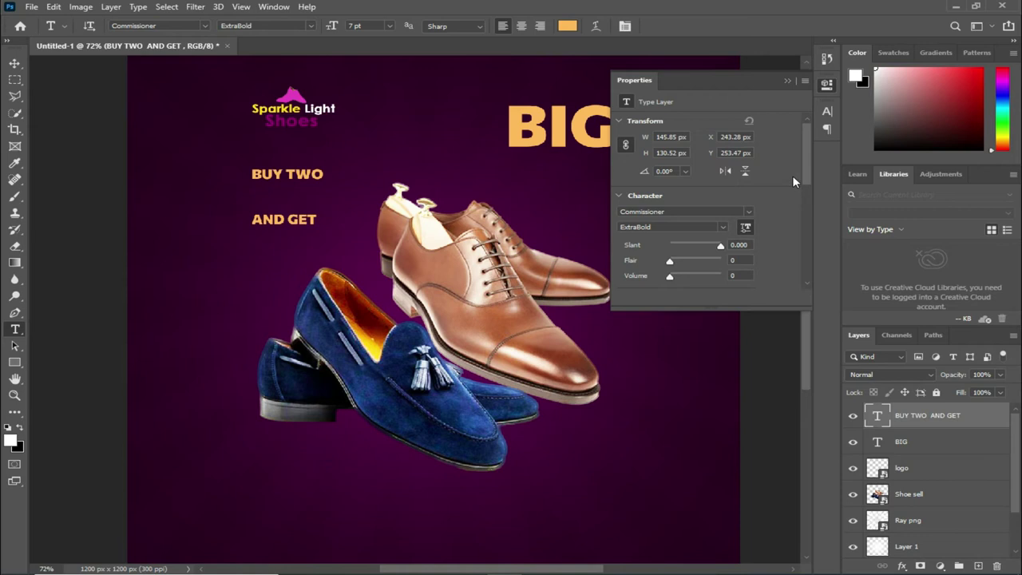
Set 6 pt leading between the two lines and enlarge the AND GET line to 8 pt.
{"action": "mouse_move", "coordinate": [806, 173]}
{"action": "left_mouse_down"}
{"action": "mouse_move", "coordinate": [814, 264]}
{"action": "mouse_move", "coordinate": [815, 225]}
{"action": "left_mouse_up"}
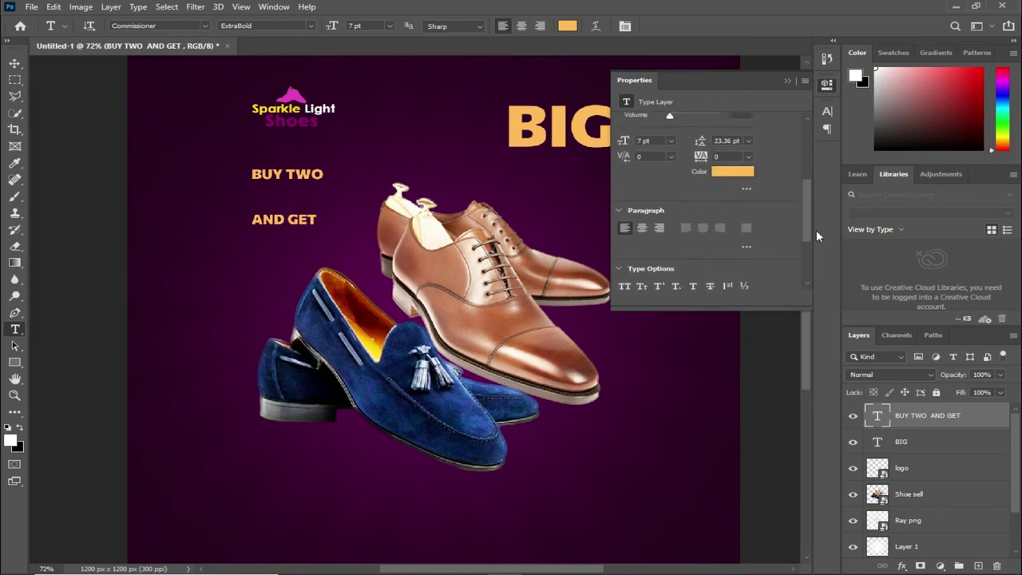
{"action": "scroll", "coordinate": [701, 156], "scroll_direction": "up", "scroll_amount": 1}
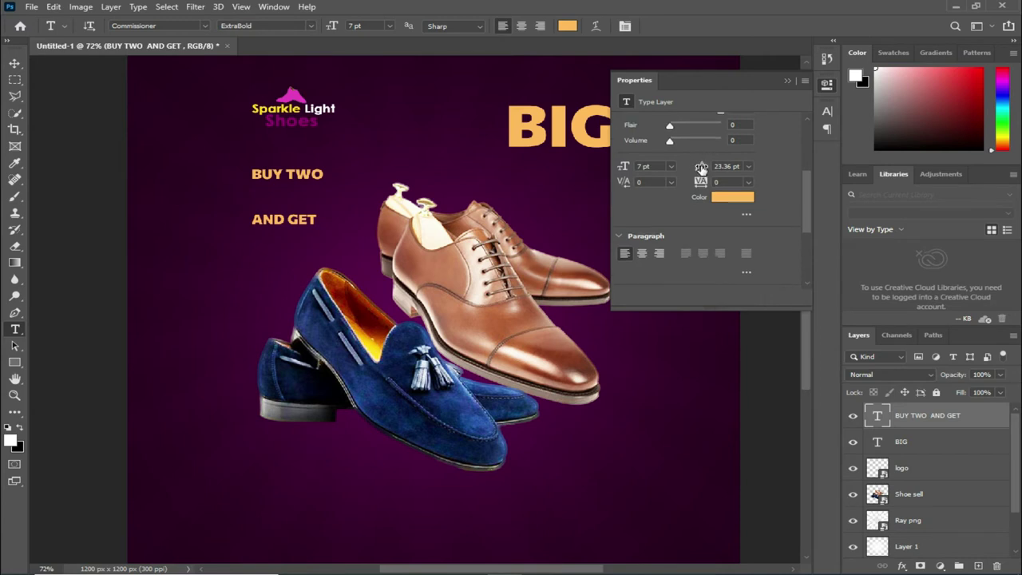
{"action": "left_click_drag", "start_coordinate": [701, 167], "coordinate": [686, 168]}
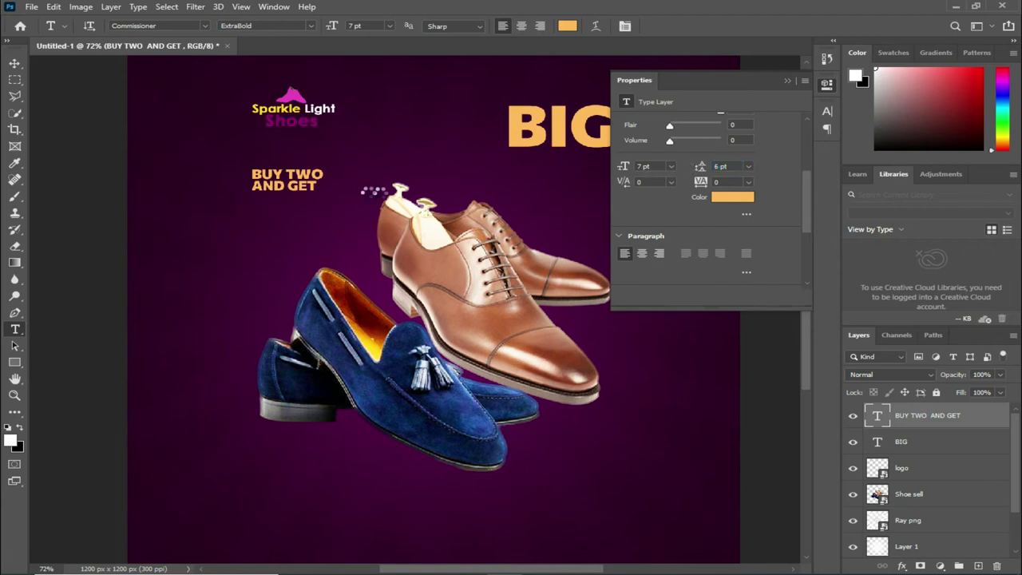
{"action": "left_click_drag", "start_coordinate": [256, 185], "coordinate": [327, 185]}
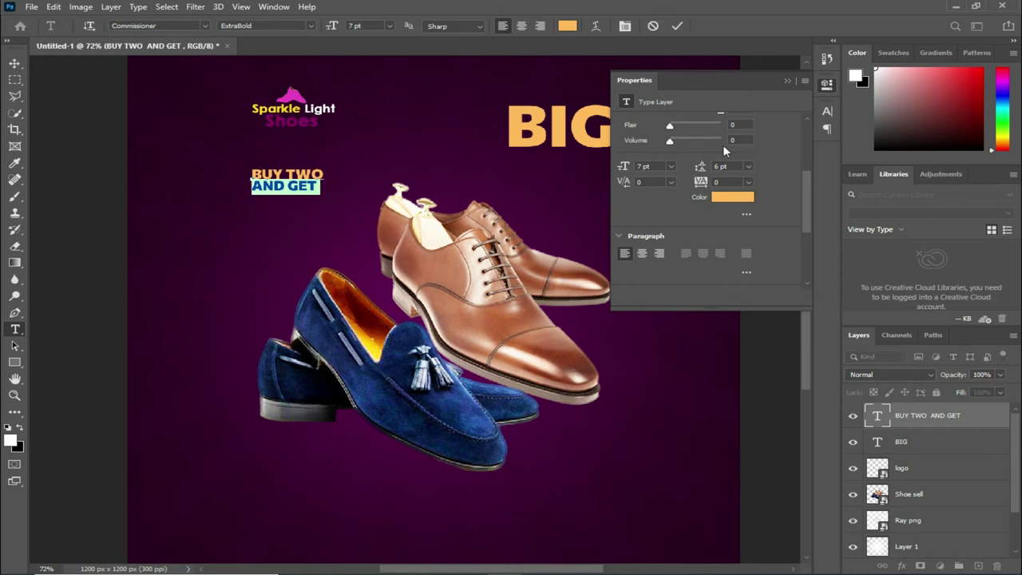
{"action": "mouse_move", "coordinate": [804, 200]}
{"action": "left_mouse_down"}
{"action": "mouse_move", "coordinate": [797, 167]}
{"action": "mouse_move", "coordinate": [801, 177]}
{"action": "left_mouse_up"}
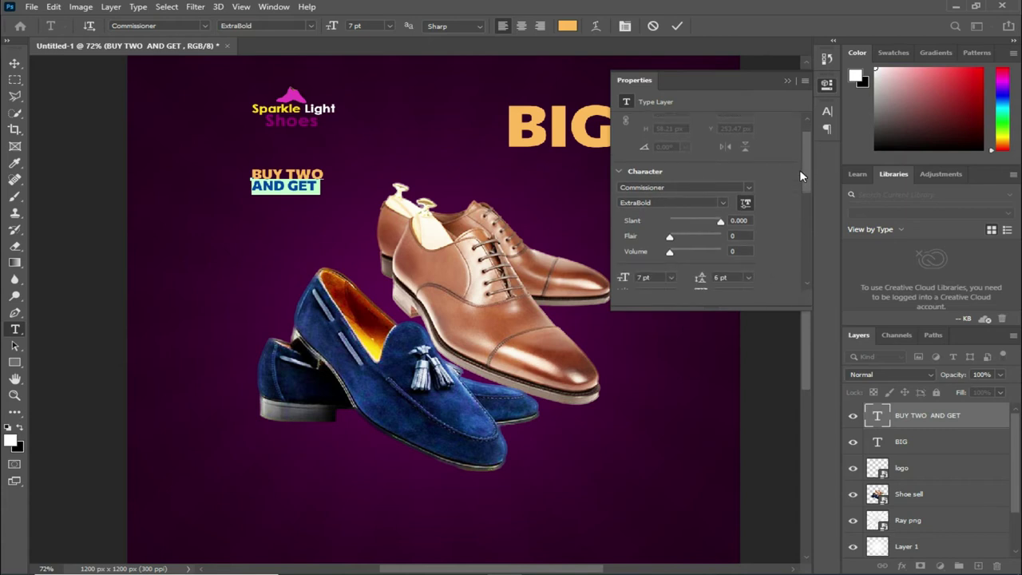
{"action": "left_click_drag", "start_coordinate": [620, 253], "coordinate": [623, 251]}
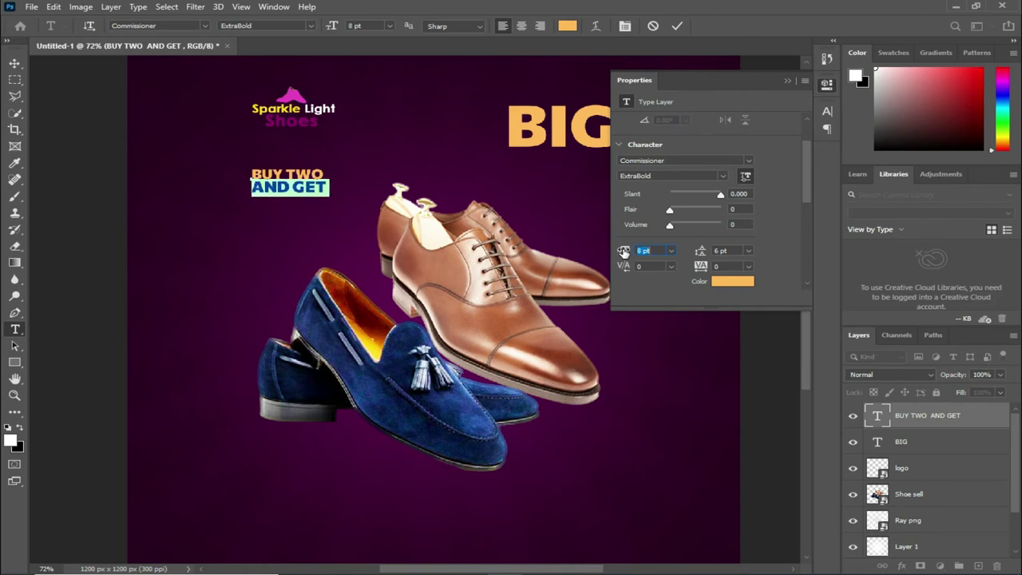
Recolour the AND GET line white and commit the text edit.
{"action": "left_click", "coordinate": [721, 281]}
{"action": "left_click_drag", "start_coordinate": [638, 126], "coordinate": [591, 114]}
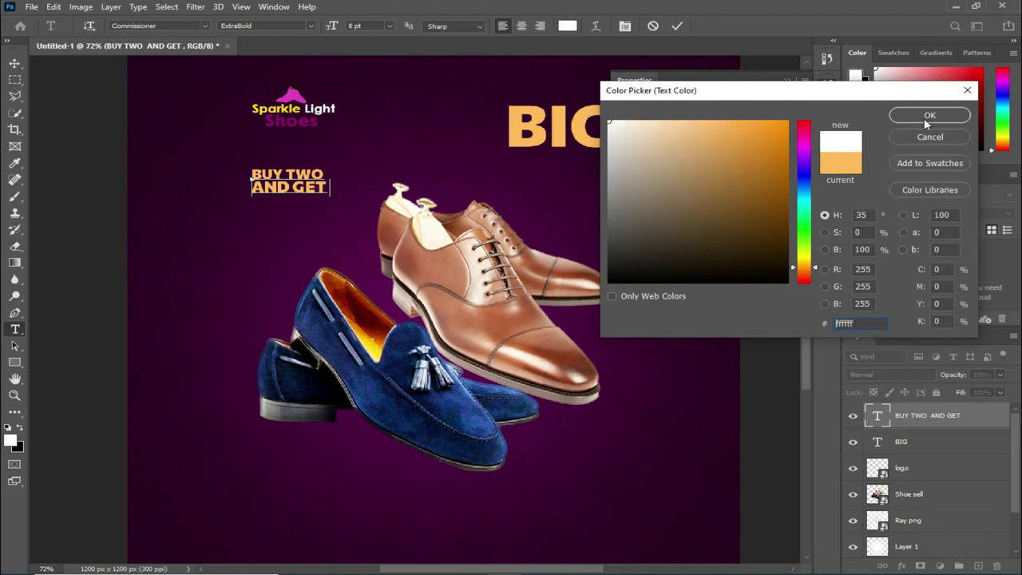
{"action": "left_click", "coordinate": [922, 114]}
{"action": "left_click", "coordinate": [784, 80]}
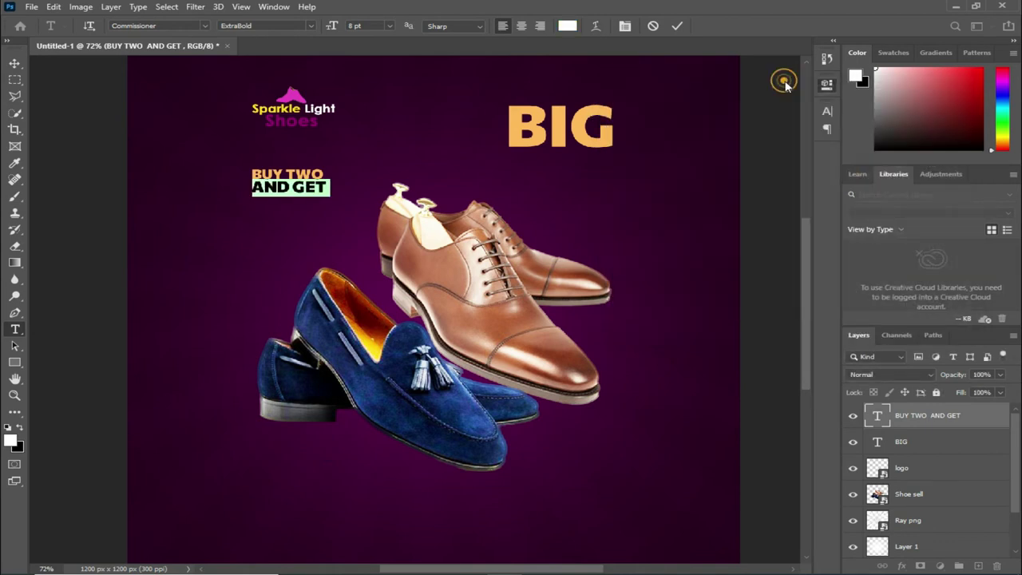
{"action": "left_click", "coordinate": [677, 25]}
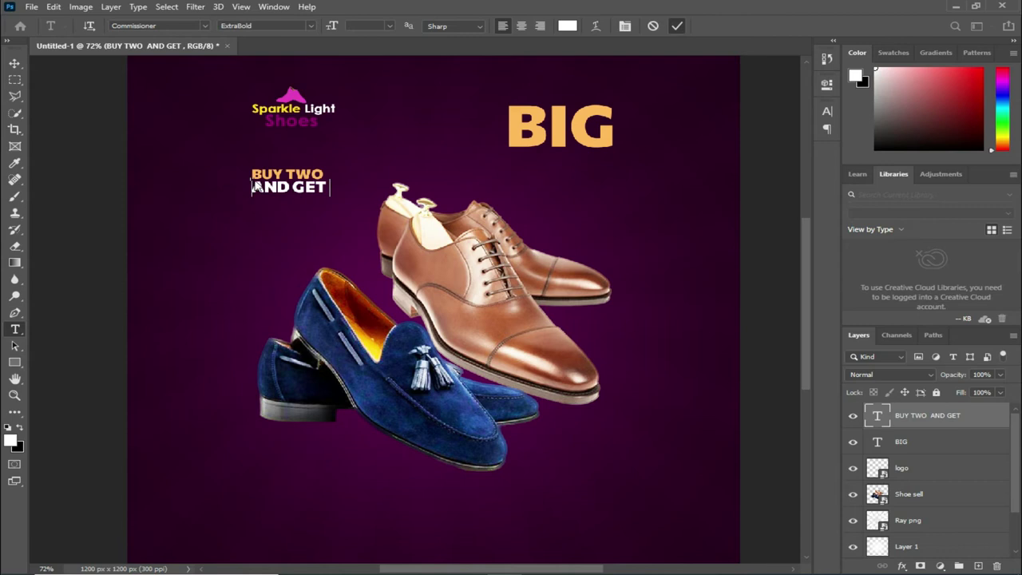
Select the BUY TWO AND GET text layer with the Move tool to check it, then deselect.
{"action": "left_click", "coordinate": [14, 63]}
{"action": "left_click", "coordinate": [75, 118]}
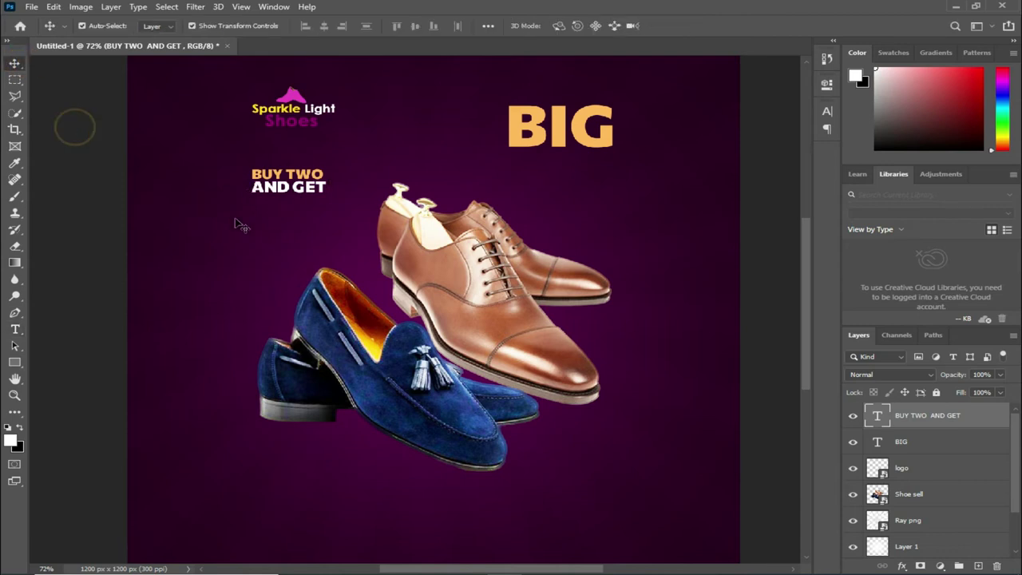
{"action": "scroll", "coordinate": [285, 164], "scroll_direction": "up", "scroll_amount": 2}
{"action": "left_click", "coordinate": [336, 193]}
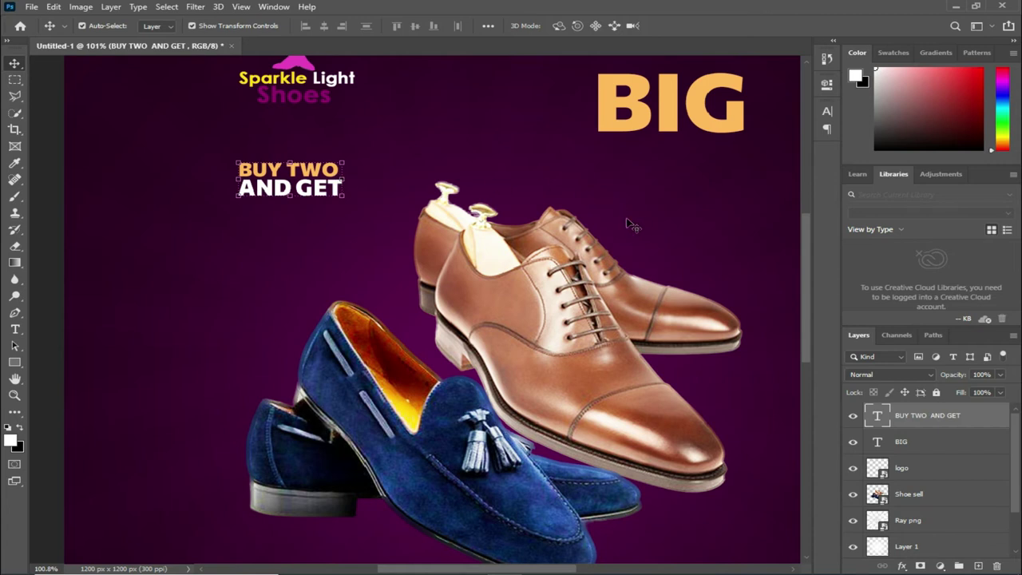
{"action": "scroll", "coordinate": [449, 118], "scroll_direction": "down", "scroll_amount": 1}
{"action": "scroll", "coordinate": [448, 118], "scroll_direction": "down", "scroll_amount": 3}
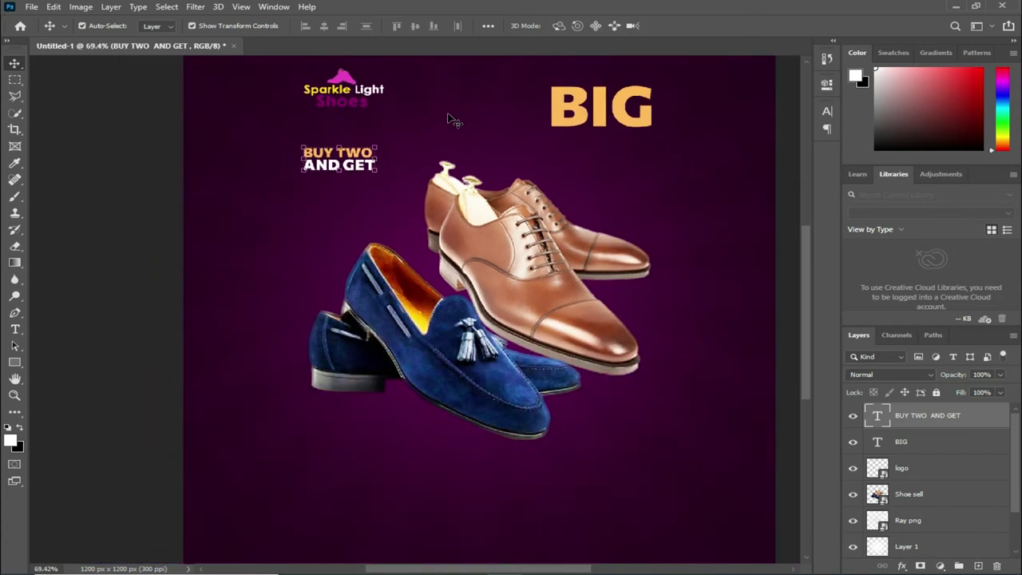
{"action": "left_click", "coordinate": [166, 246]}
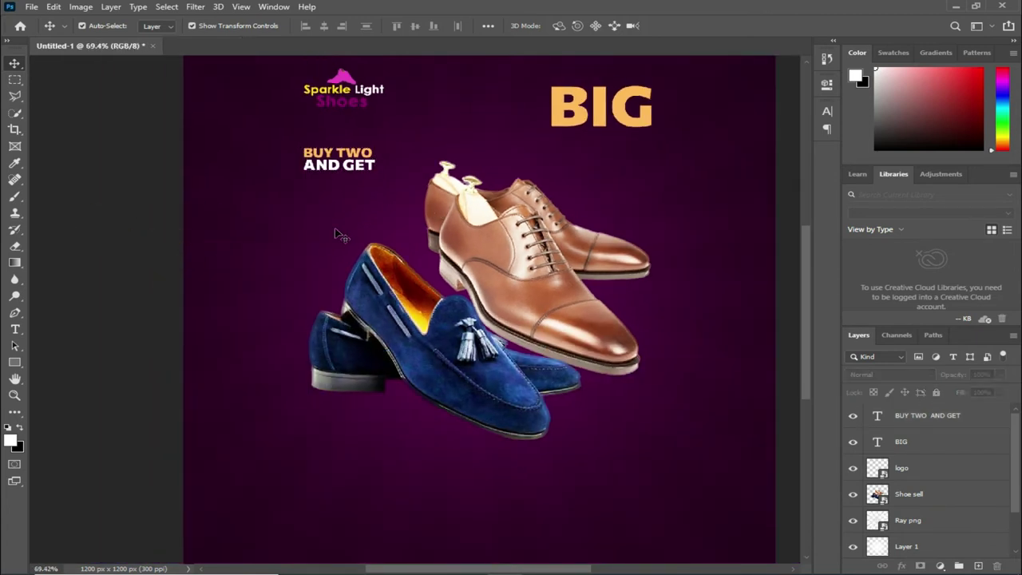
Delete the AND GET line so the layer reads only BUY TWO, and nudge it down.
{"action": "left_click", "coordinate": [357, 160]}
{"action": "scroll", "coordinate": [356, 159], "scroll_direction": "up", "scroll_amount": 4}
{"action": "scroll", "coordinate": [357, 160], "scroll_direction": "up", "scroll_amount": 1}
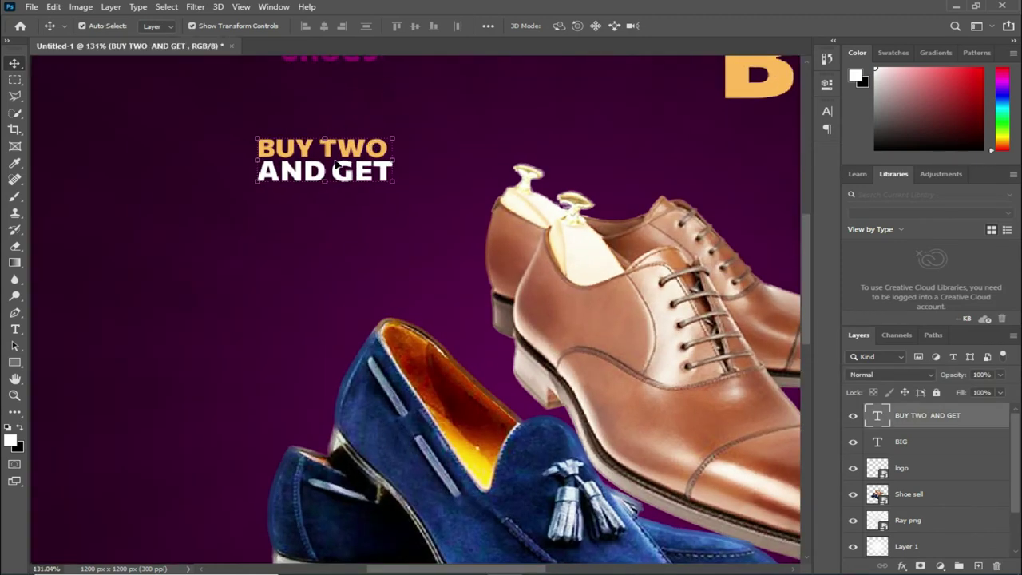
{"action": "key", "text": "t"}
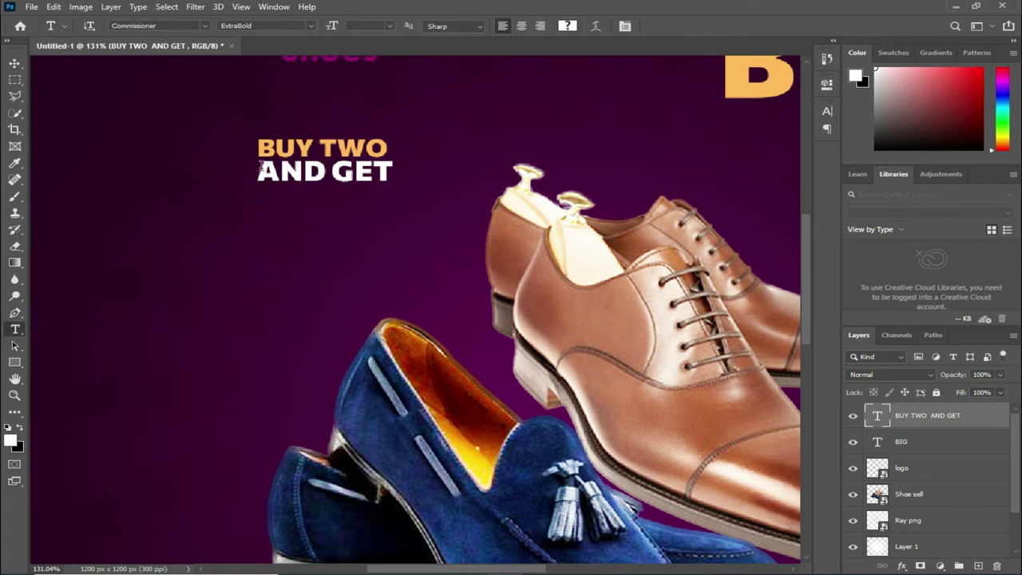
{"action": "left_click_drag", "start_coordinate": [260, 166], "coordinate": [391, 169]}
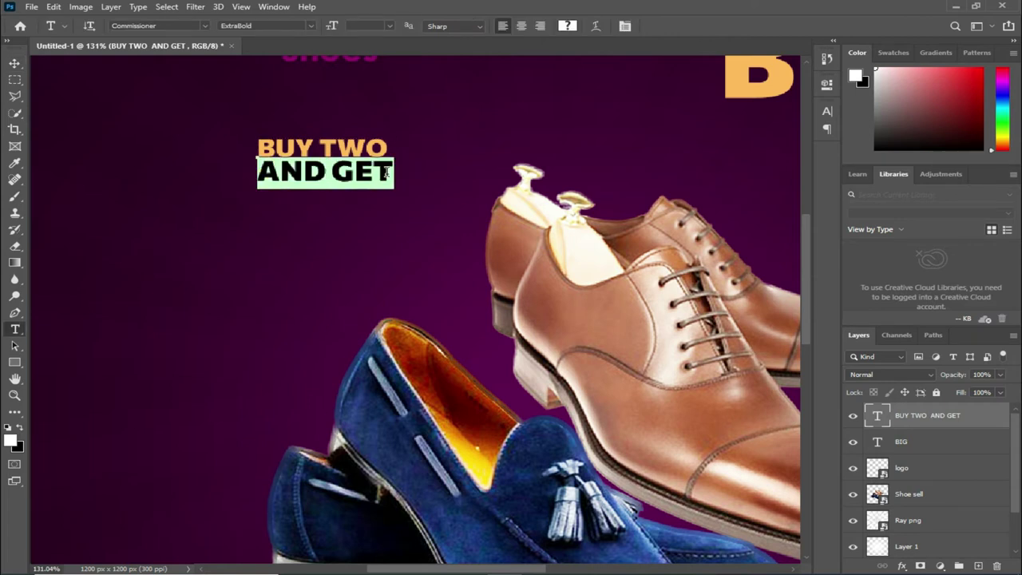
{"action": "key", "text": "BackSpace"}
{"action": "key", "text": "ctrl+Return"}
{"action": "mouse_move", "coordinate": [281, 151]}
{"action": "left_mouse_down"}
{"action": "mouse_move", "coordinate": [281, 180]}
{"action": "mouse_move", "coordinate": [281, 165]}
{"action": "left_mouse_up"}
Duplicate BUY TWO below itself, retype the copy as AND GET, and match its width.
{"action": "key", "text": "ctrl+j"}
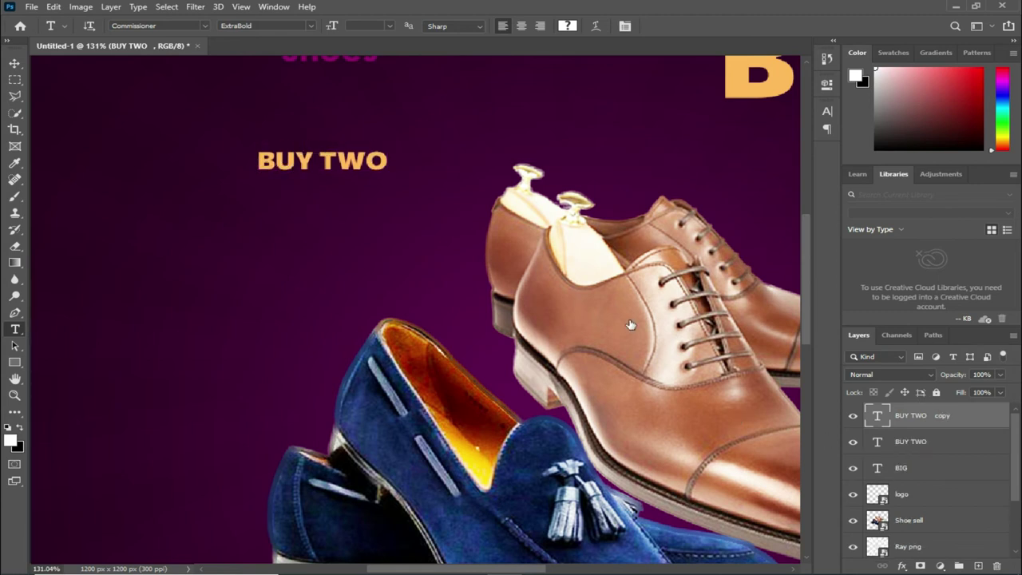
{"action": "left_click_drag", "start_coordinate": [330, 161], "coordinate": [327, 185]}
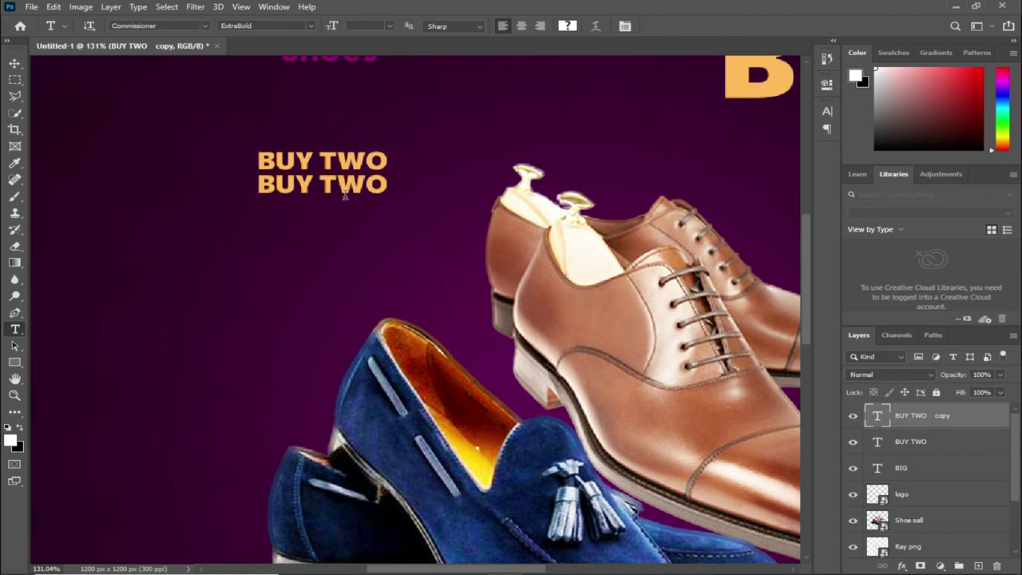
{"action": "left_click", "coordinate": [321, 190]}
{"action": "key", "text": "ctrl+a"}
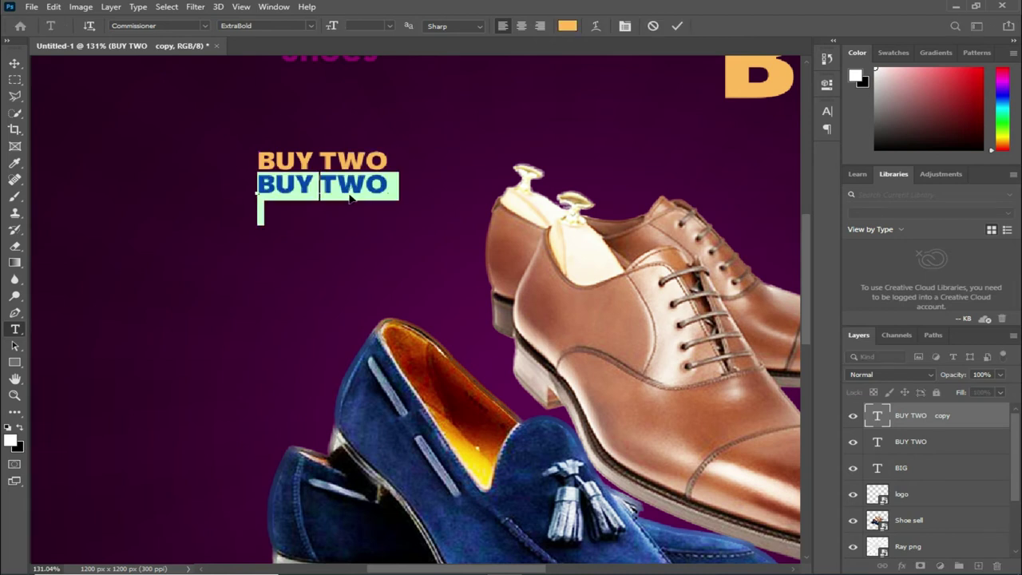
{"action": "type", "text": "AND GET"}
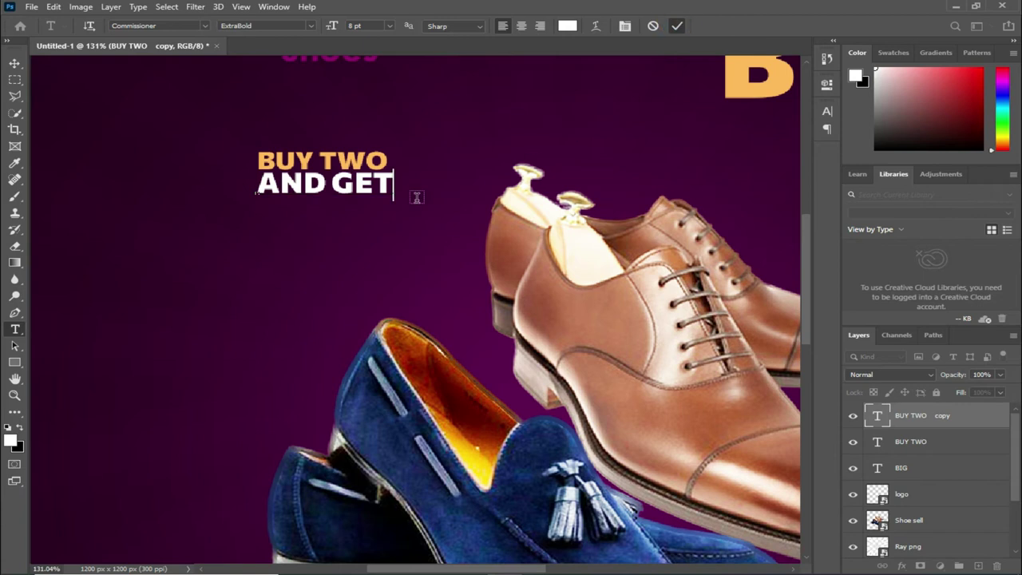
{"action": "left_click", "coordinate": [14, 63]}
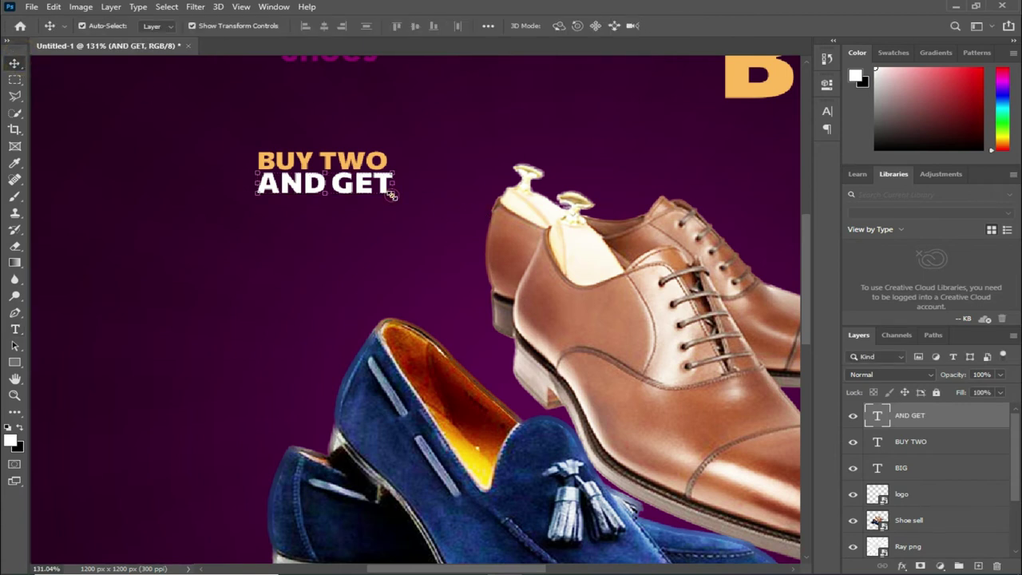
{"action": "left_click_drag", "start_coordinate": [392, 195], "coordinate": [384, 194]}
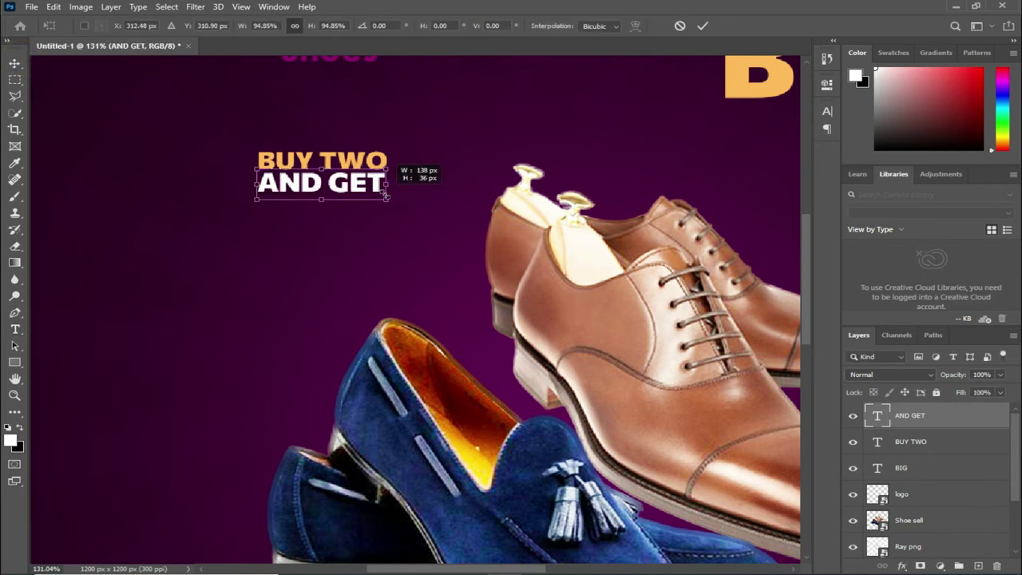
{"action": "left_click", "coordinate": [702, 25]}
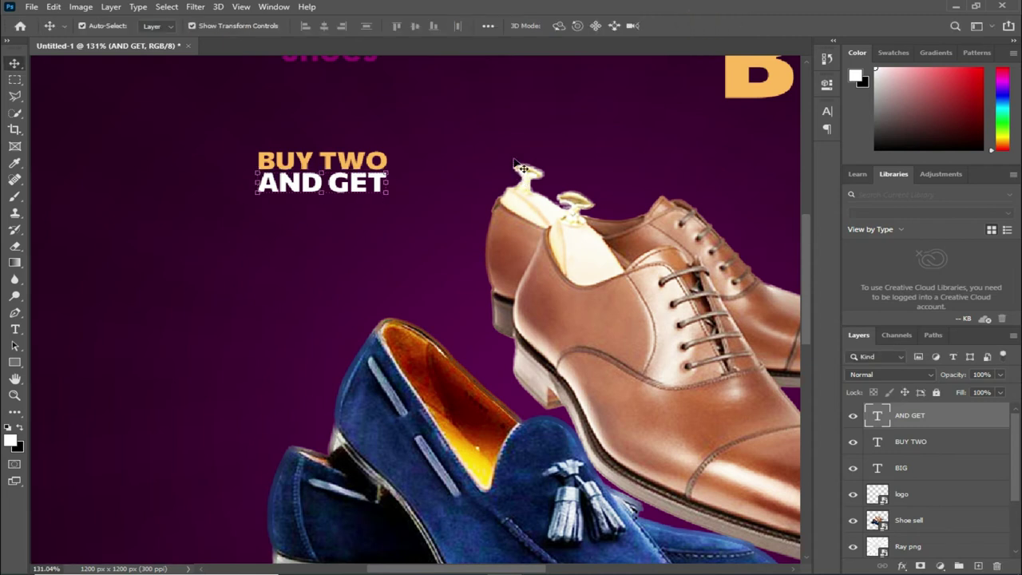
Scale the BUY TWO and AND GET layers together to about 116% and lower them beside the shoes.
{"action": "key", "text": "ctrl+0"}
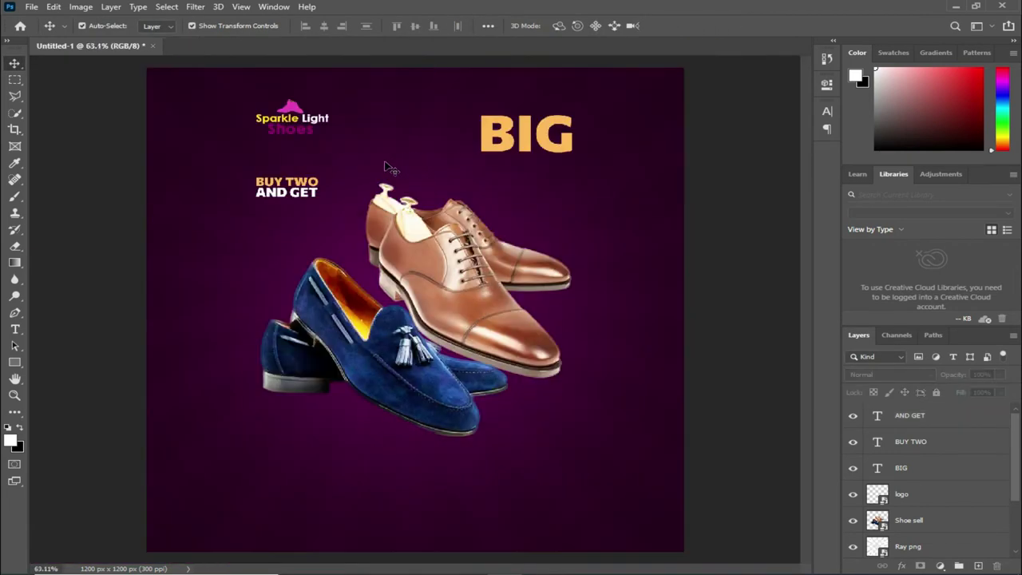
{"action": "left_click", "coordinate": [926, 441]}
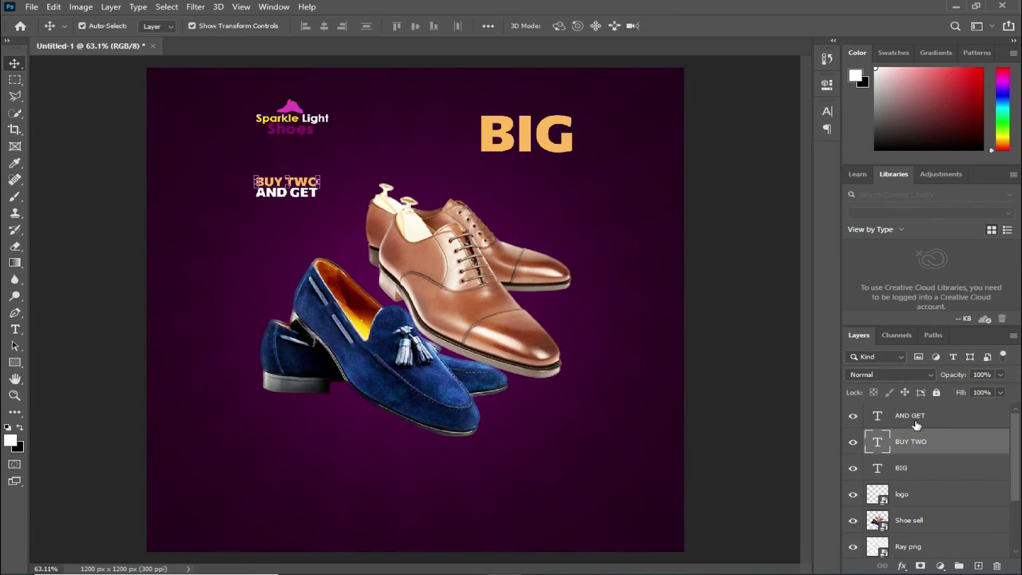
{"action": "left_click", "coordinate": [863, 416], "text": "shift"}
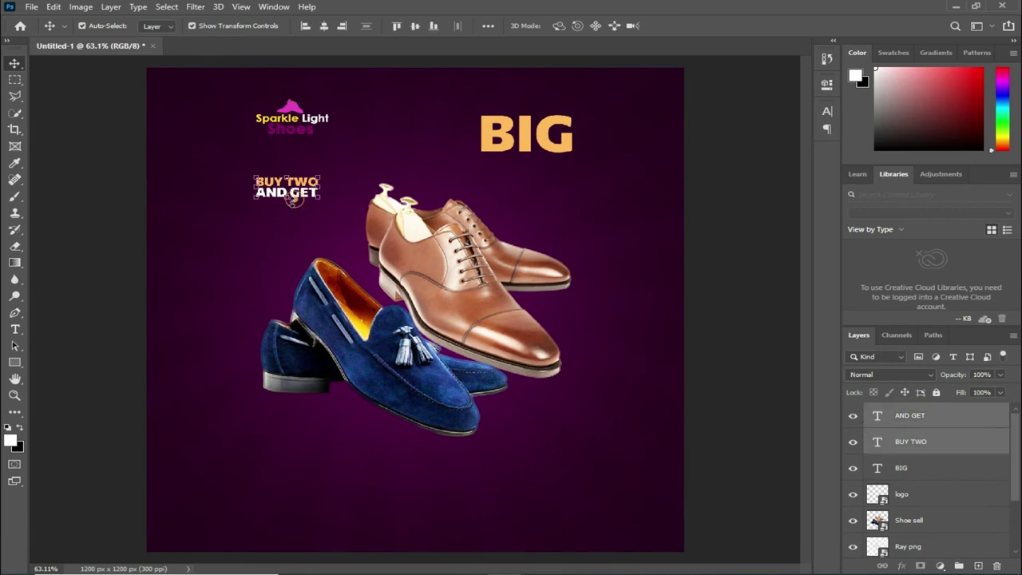
{"action": "key", "text": "ctrl+t"}
{"action": "mouse_move", "coordinate": [293, 192]}
{"action": "left_mouse_down"}
{"action": "mouse_move", "coordinate": [316, 222]}
{"action": "mouse_move", "coordinate": [303, 244]}
{"action": "left_mouse_up"}
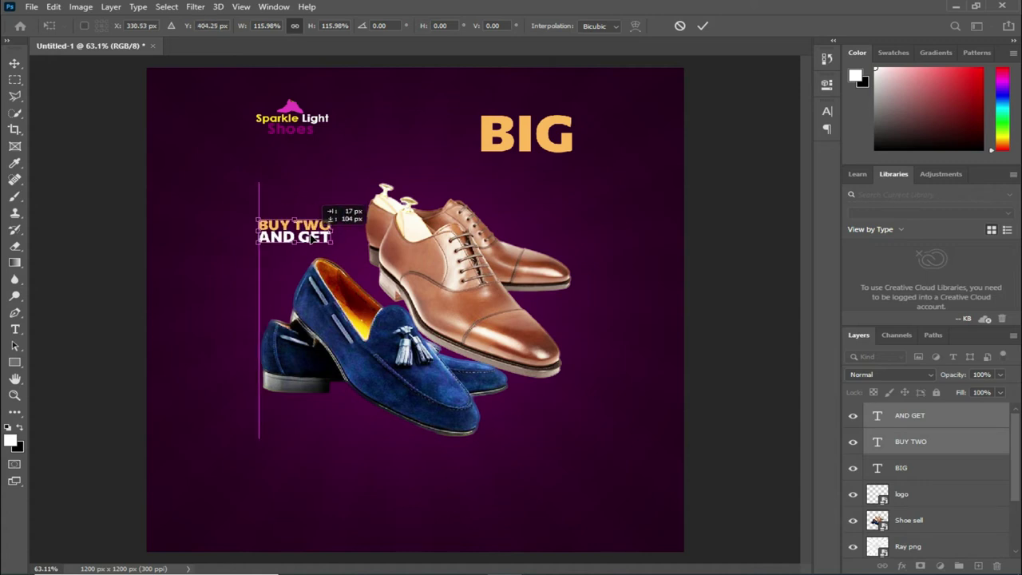
{"action": "type", "text": "330"}
{"action": "key", "text": "Return"}
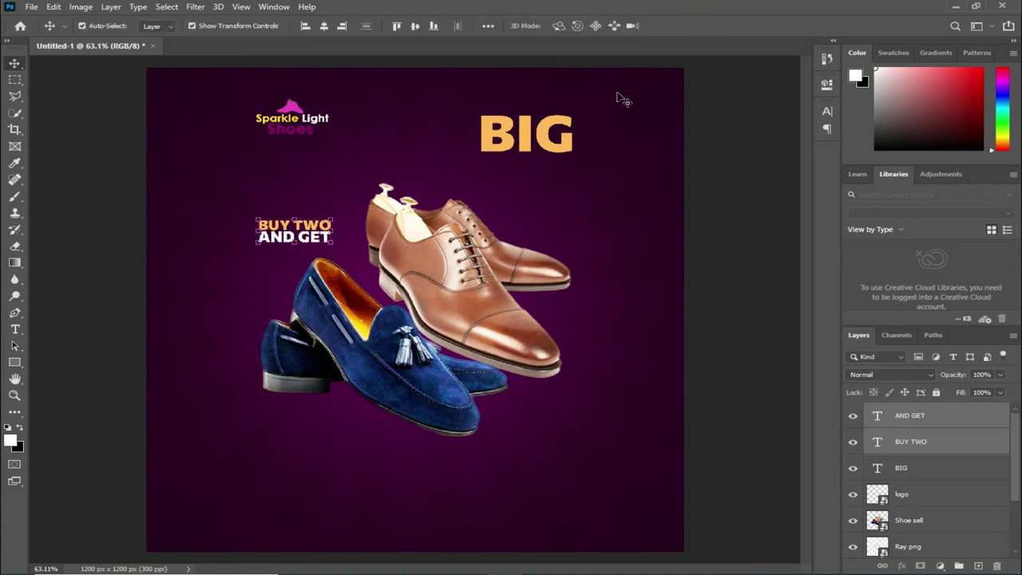
{"action": "left_click", "coordinate": [540, 150]}
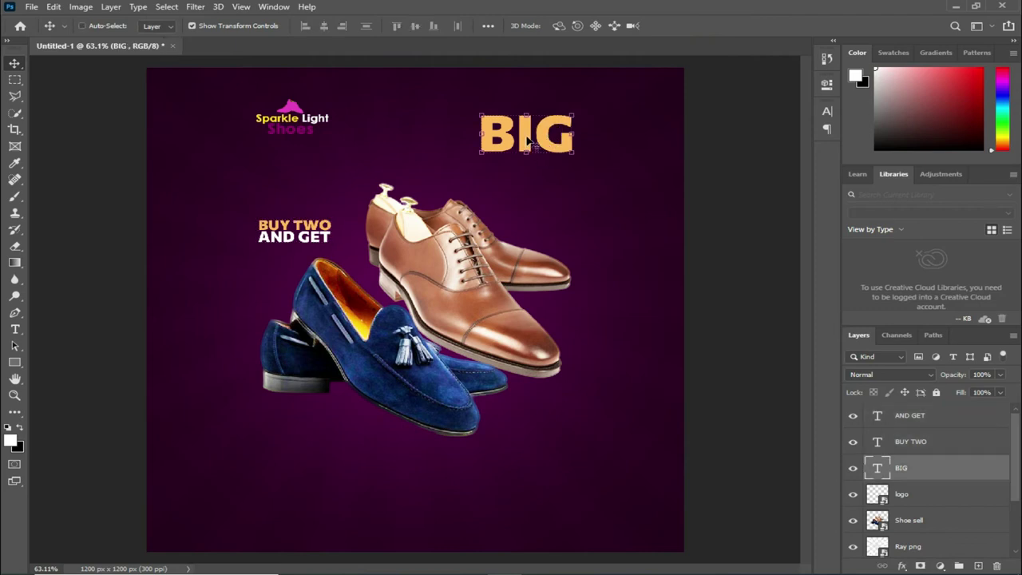
Duplicate BIG just beneath itself and retype the copy as DEAL.
{"action": "key", "text": "ctrl+j"}
{"action": "left_click_drag", "start_coordinate": [525, 134], "coordinate": [525, 175]}
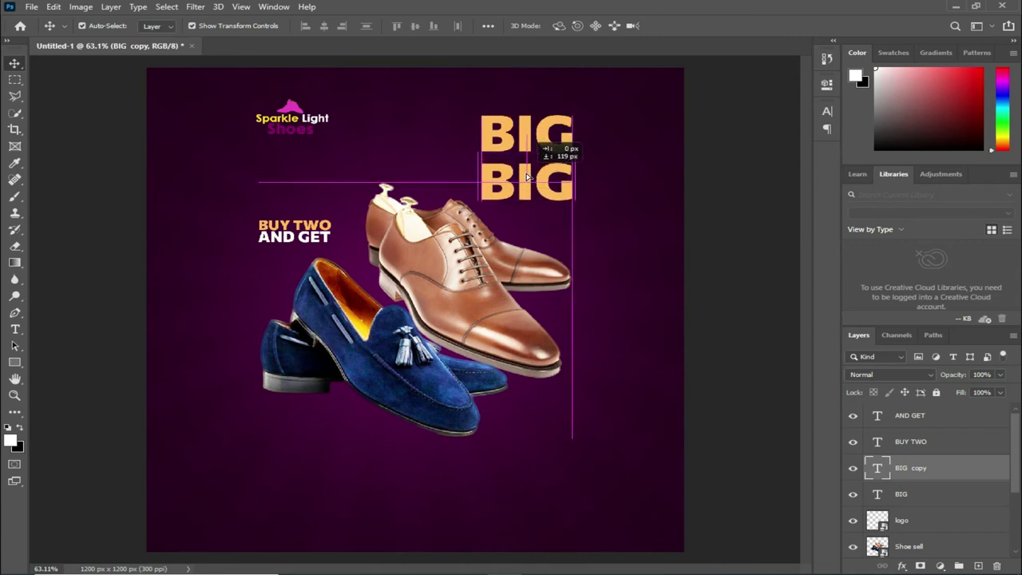
{"action": "left_click_drag", "start_coordinate": [525, 174], "coordinate": [527, 189]}
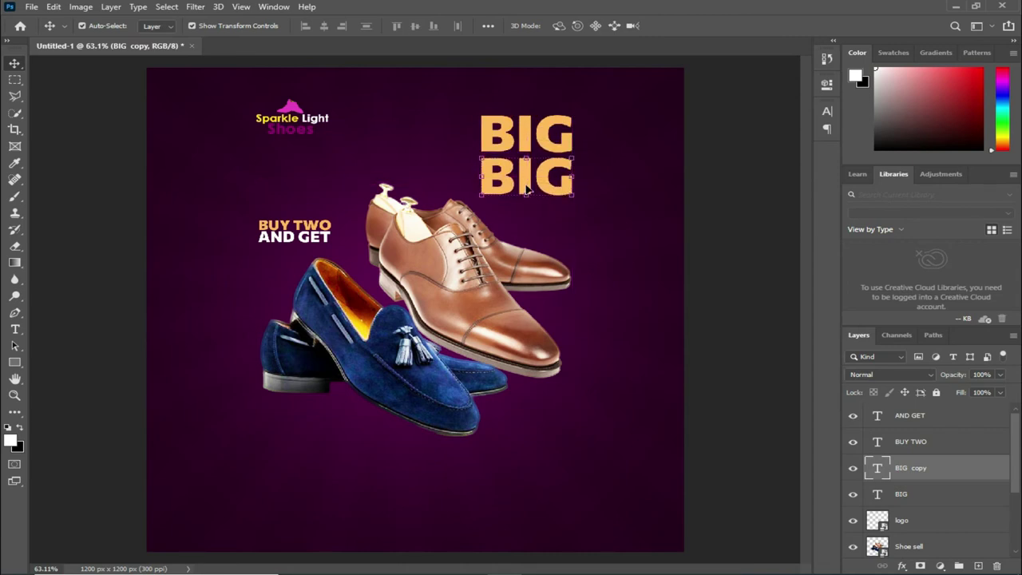
{"action": "key", "text": "t"}
{"action": "left_click", "coordinate": [534, 183]}
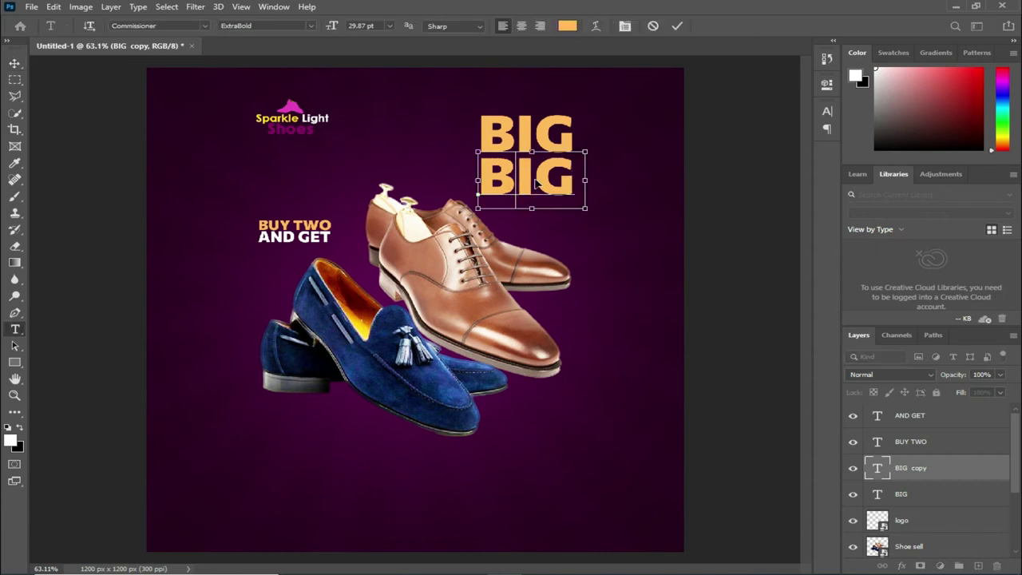
{"action": "key", "text": "ctrl+a"}
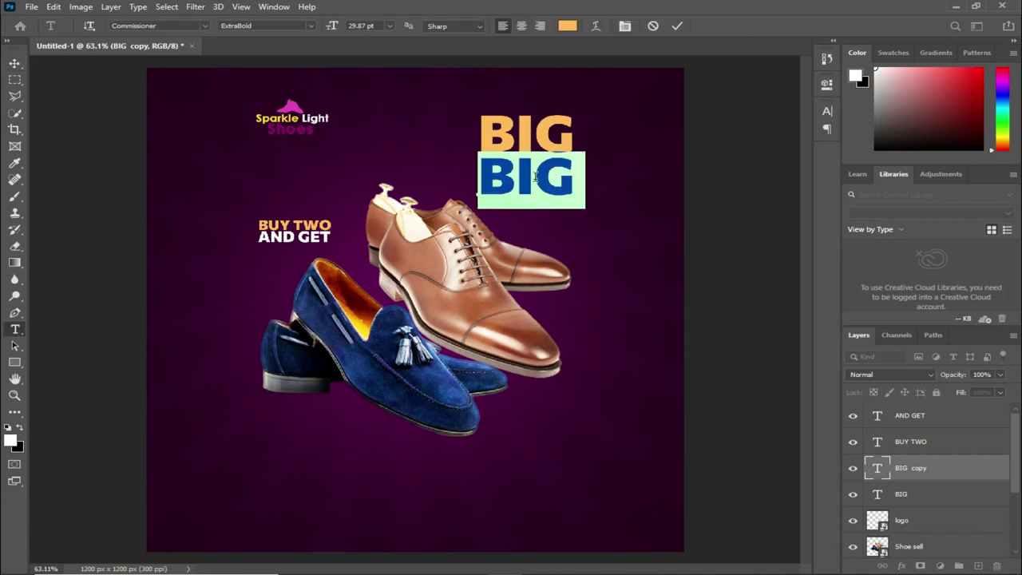
{"action": "type", "text": "DEAL"}
{"action": "left_click", "coordinate": [676, 28]}
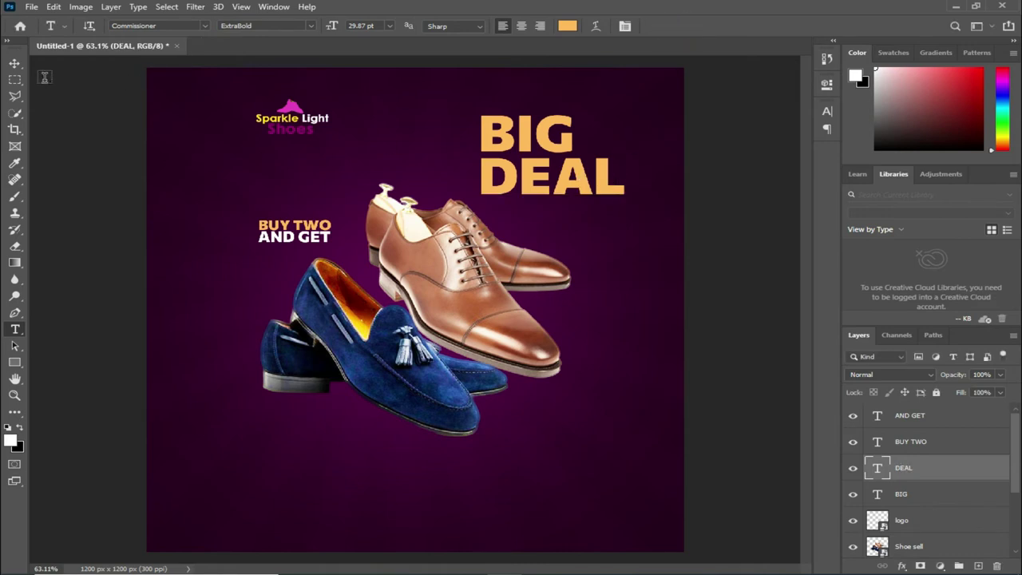
Scale DEAL to about 65% so it matches BIG's width directly under it.
{"action": "left_click", "coordinate": [15, 62]}
{"action": "mouse_move", "coordinate": [639, 205]}
{"action": "left_mouse_down"}
{"action": "mouse_move", "coordinate": [613, 194]}
{"action": "mouse_move", "coordinate": [629, 208]}
{"action": "left_mouse_up"}
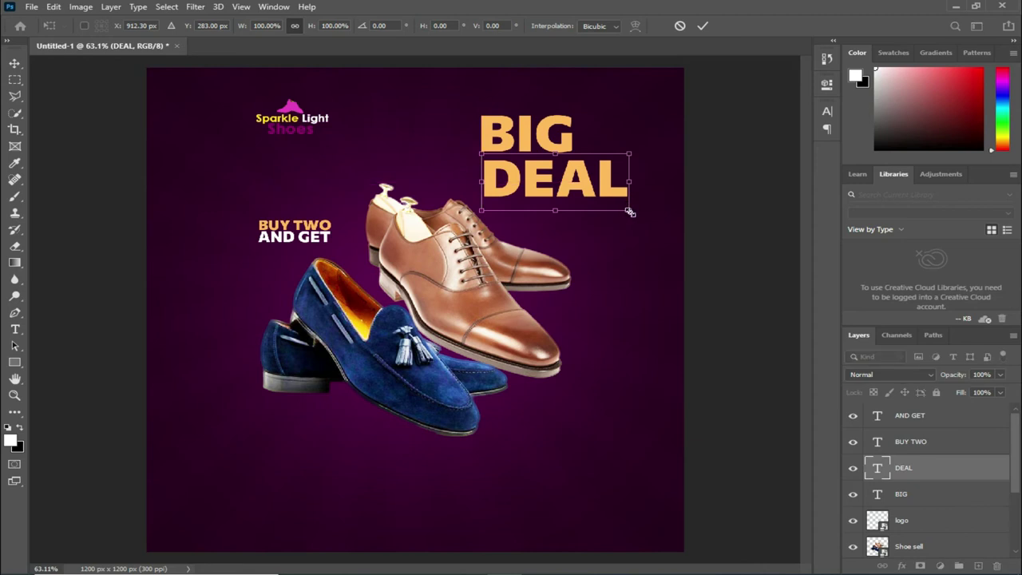
{"action": "left_click_drag", "start_coordinate": [629, 213], "coordinate": [577, 187]}
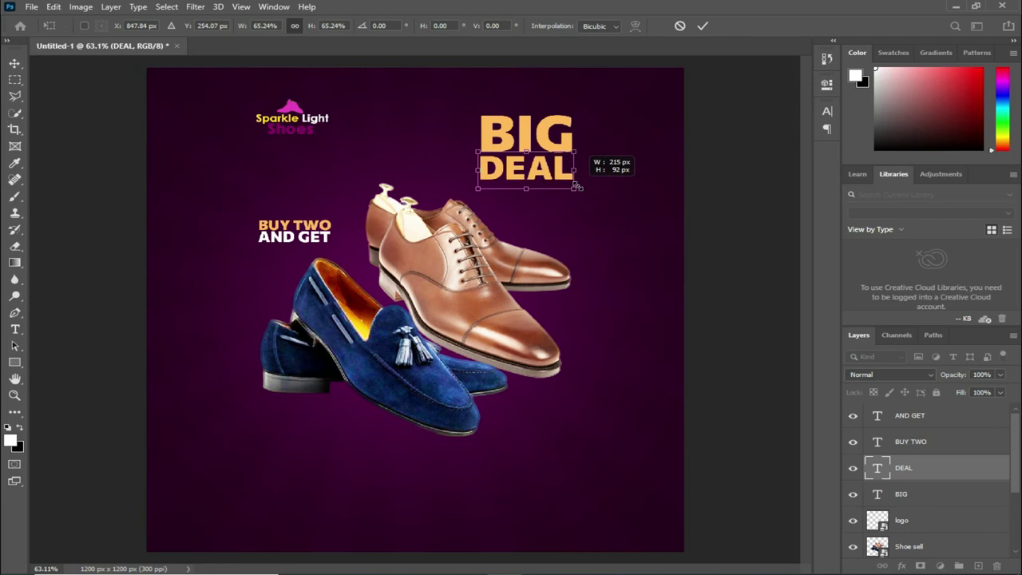
{"action": "left_click", "coordinate": [701, 25]}
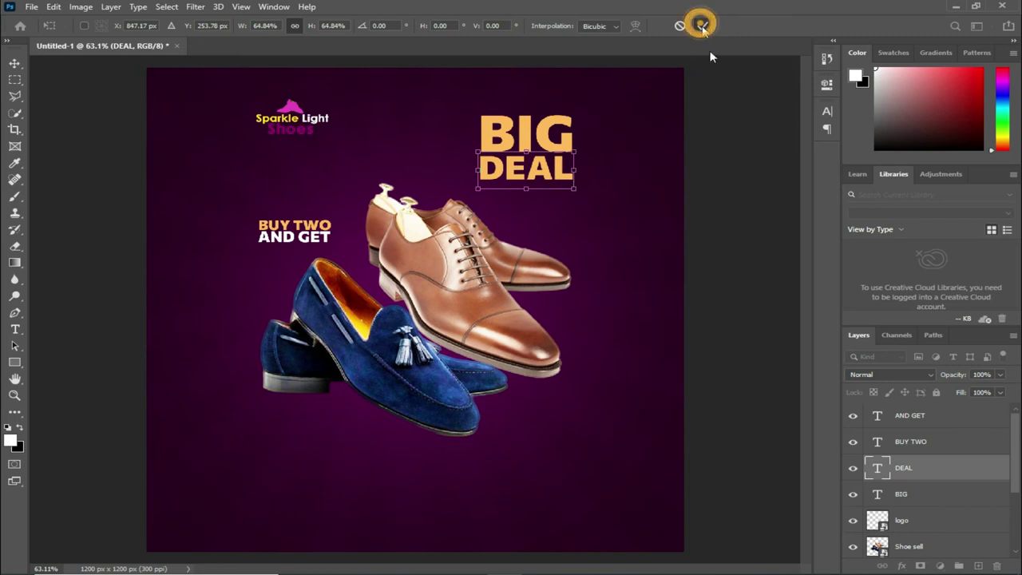
Recolour the DEAL text layer white (ffffff) using the Properties colour swatch.
{"action": "scroll", "coordinate": [394, 204], "scroll_direction": "down", "scroll_amount": 2}
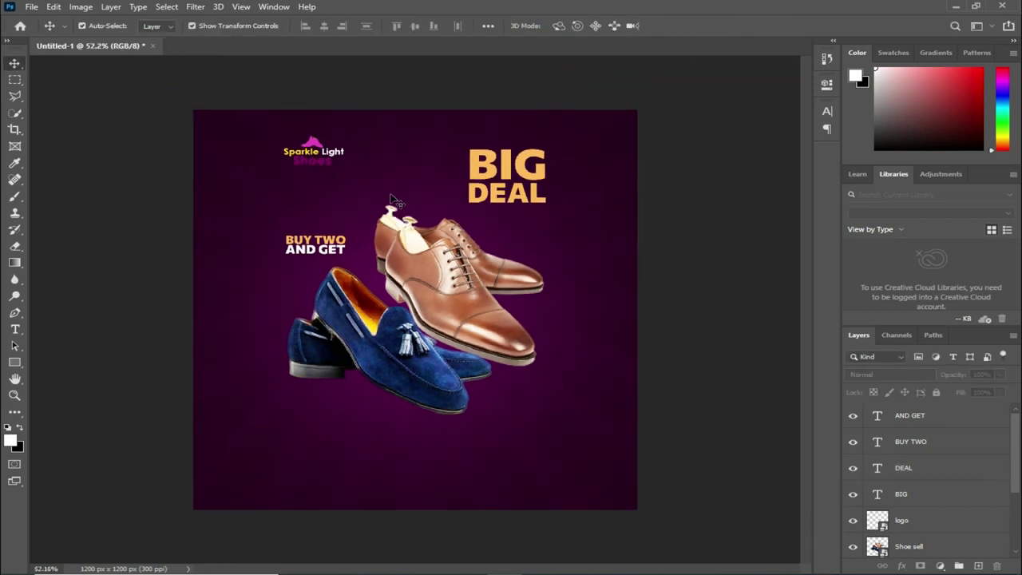
{"action": "left_click", "coordinate": [542, 199]}
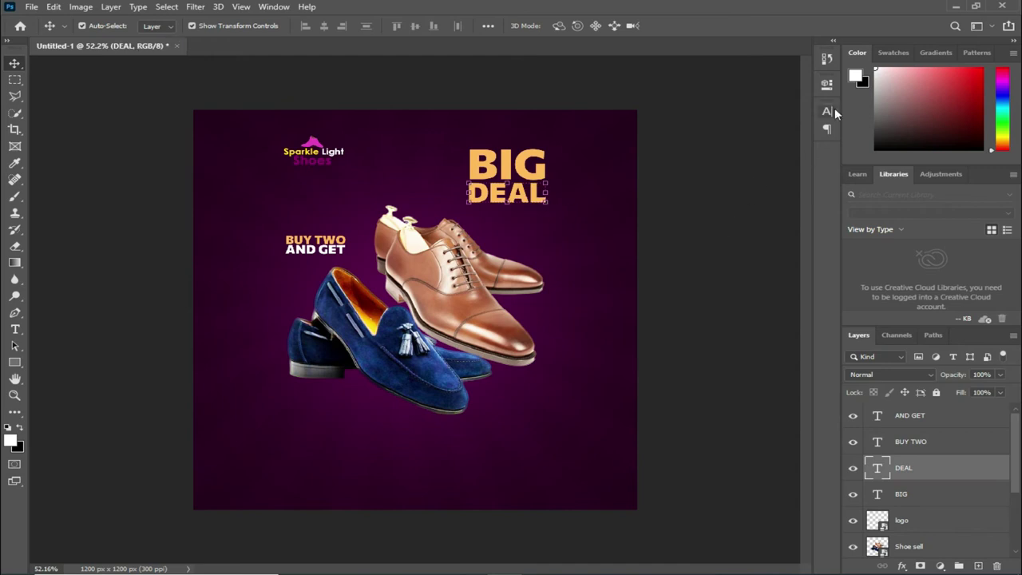
{"action": "left_click", "coordinate": [826, 83]}
{"action": "left_click", "coordinate": [726, 280]}
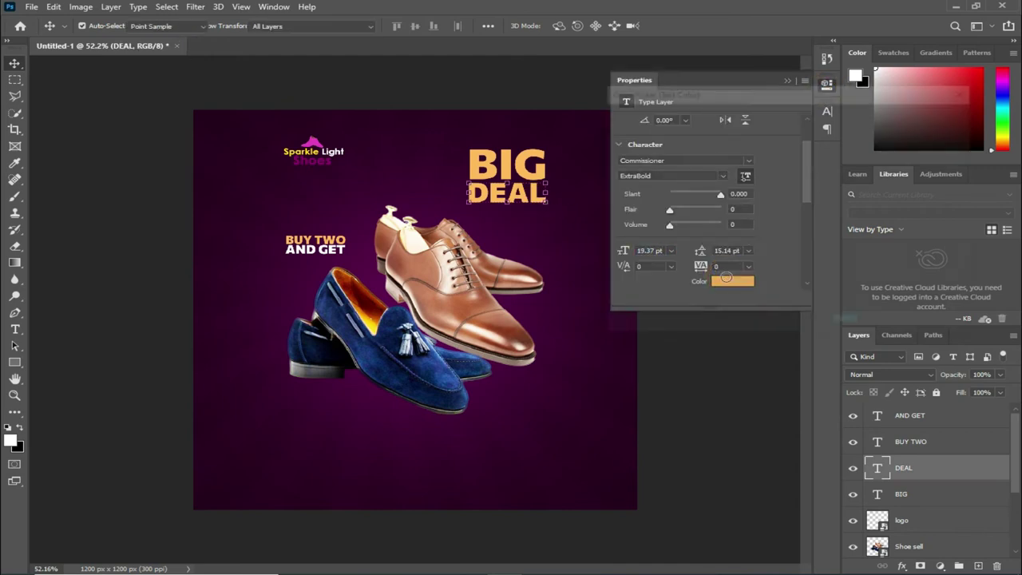
{"action": "left_click", "coordinate": [609, 121]}
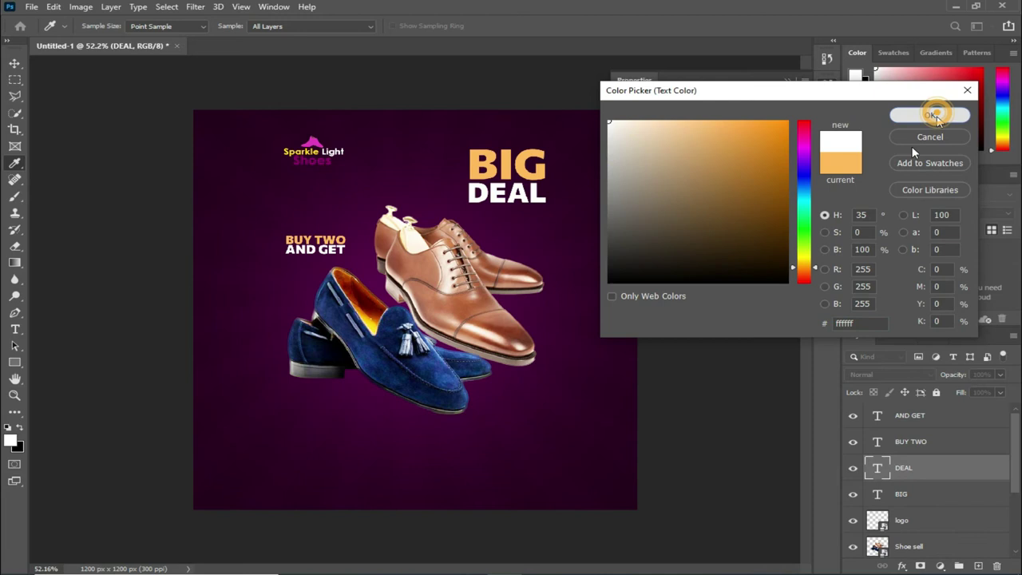
{"action": "left_click", "coordinate": [932, 115]}
{"action": "left_click", "coordinate": [788, 82]}
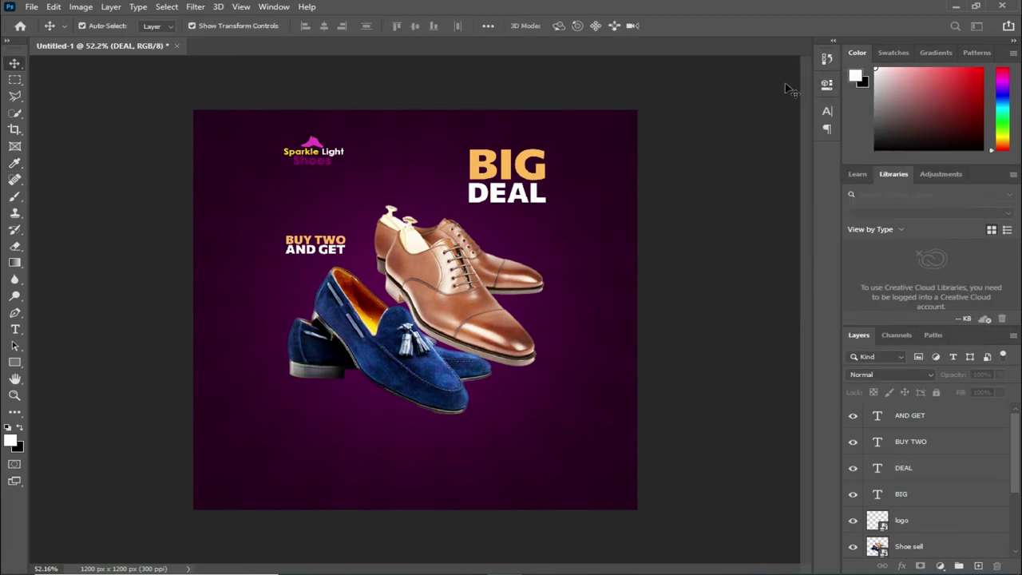
{"action": "left_click", "coordinate": [666, 269]}
{"action": "scroll", "coordinate": [303, 261], "scroll_direction": "up", "scroll_amount": 1}
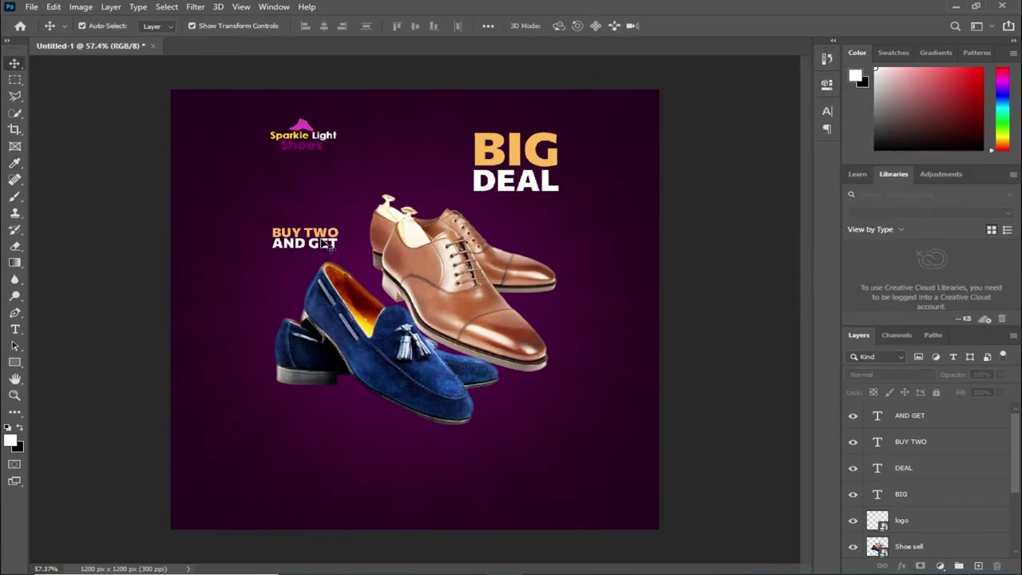
Embed the ribon image and nudge it up just below the shoes.
{"action": "left_click", "coordinate": [30, 9]}
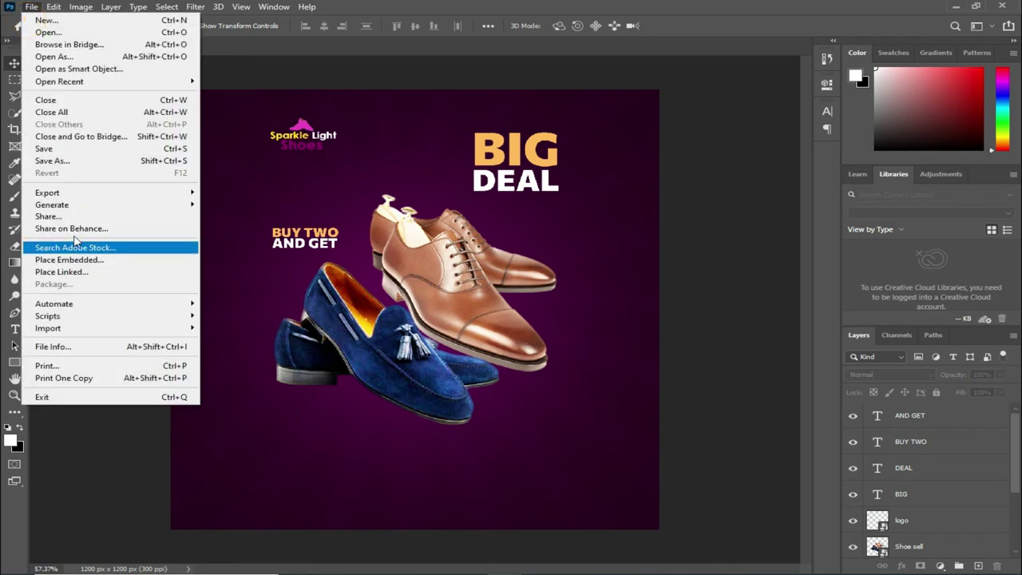
{"action": "left_click", "coordinate": [80, 260]}
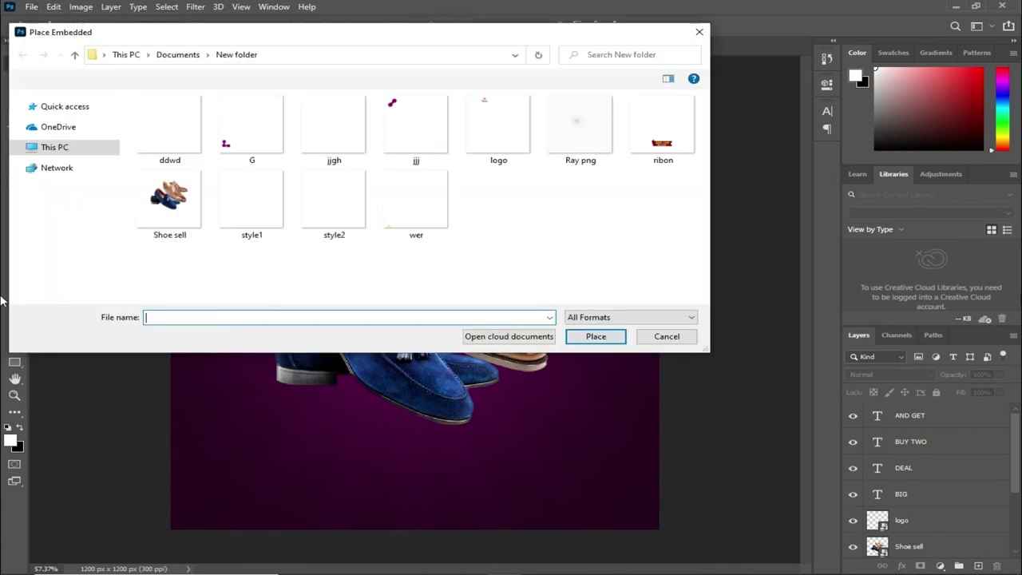
{"action": "left_click", "coordinate": [662, 124]}
{"action": "left_click", "coordinate": [590, 336]}
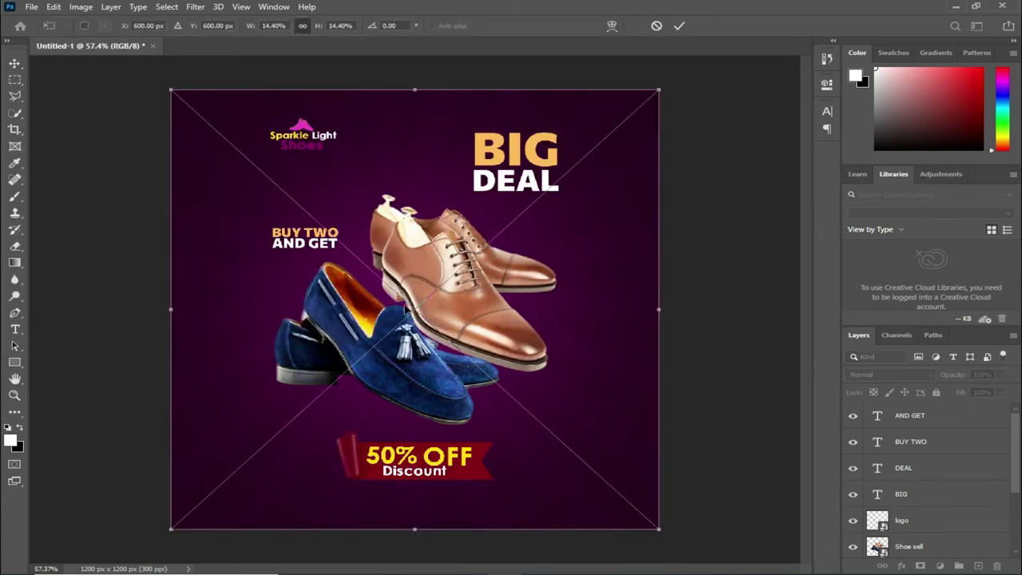
{"action": "left_click", "coordinate": [678, 26]}
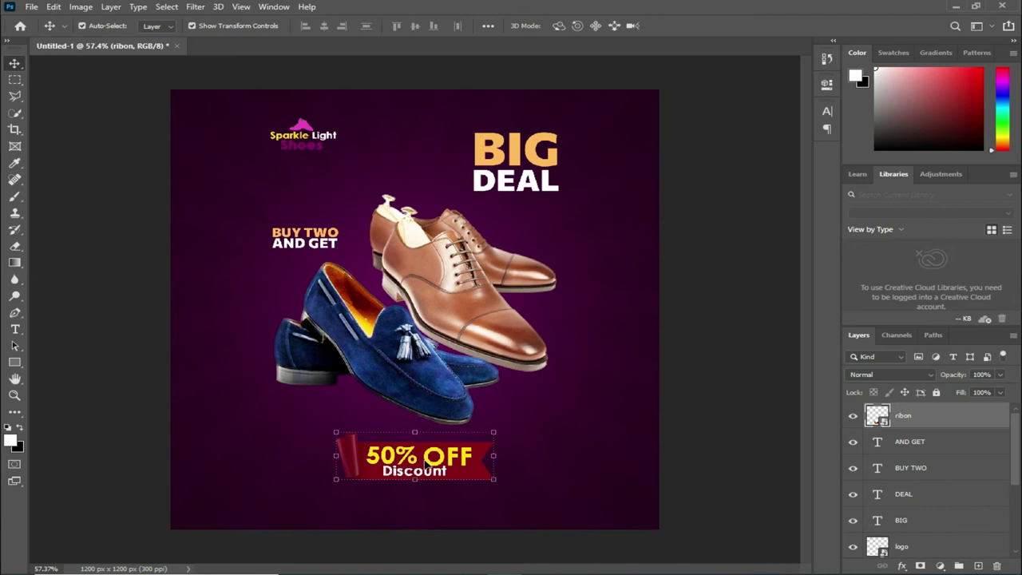
{"action": "left_click_drag", "start_coordinate": [423, 464], "coordinate": [421, 457]}
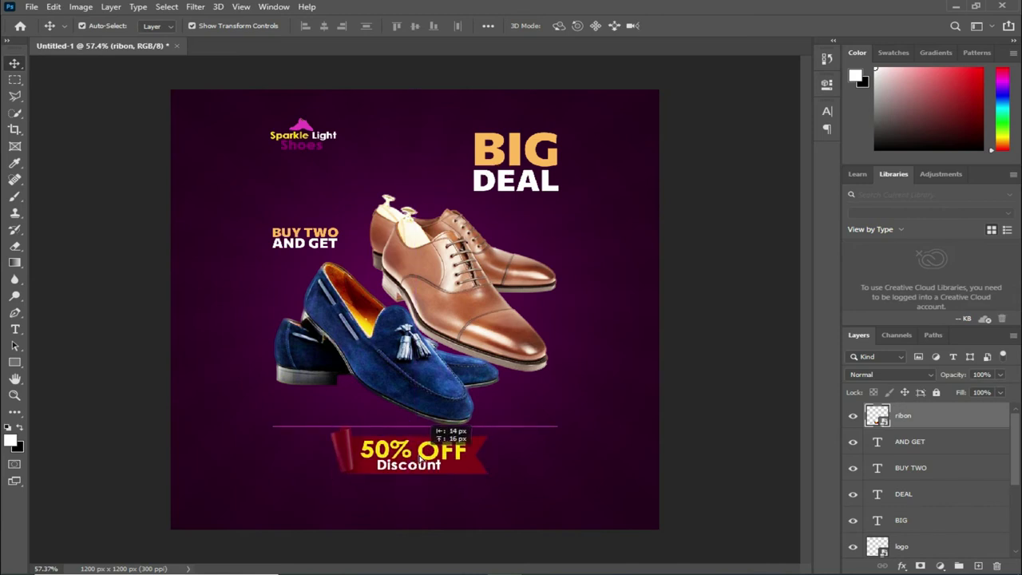
{"action": "left_click", "coordinate": [713, 404]}
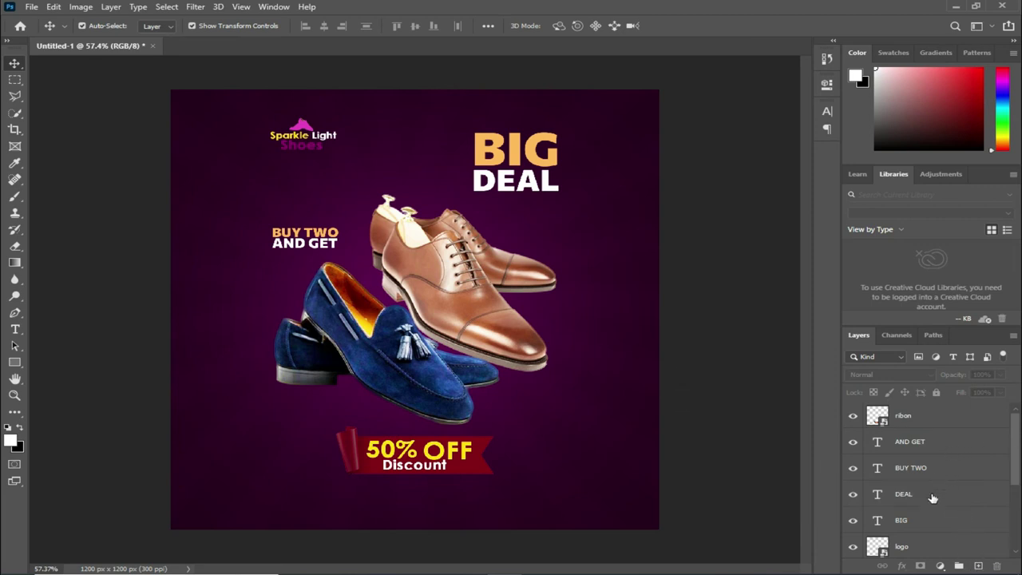
Group the Ray png, Layer 1 and Color Fill 1 layers into Group 1.
{"action": "scroll", "coordinate": [923, 499], "scroll_direction": "down", "scroll_amount": 5}
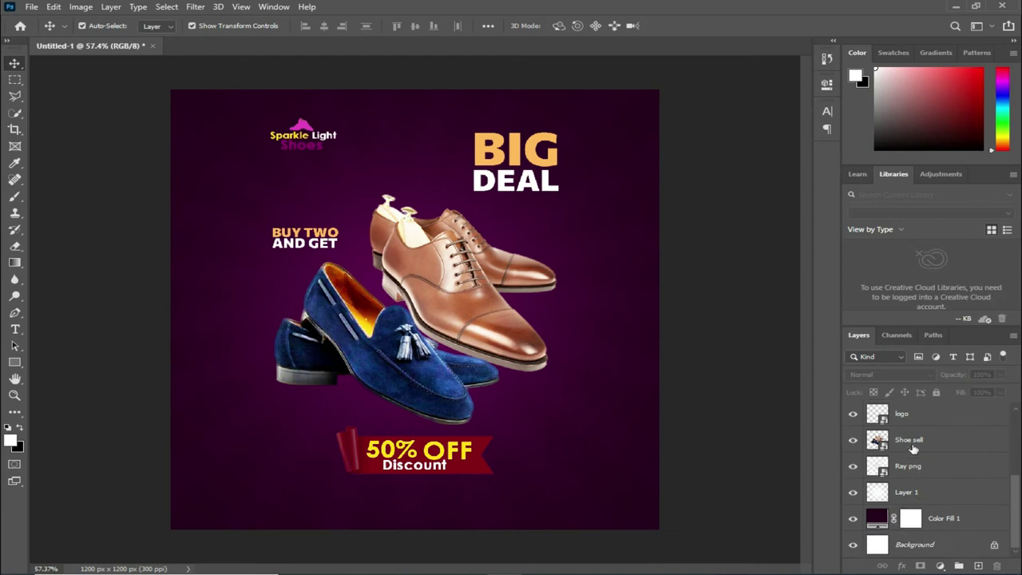
{"action": "left_click", "coordinate": [908, 415]}
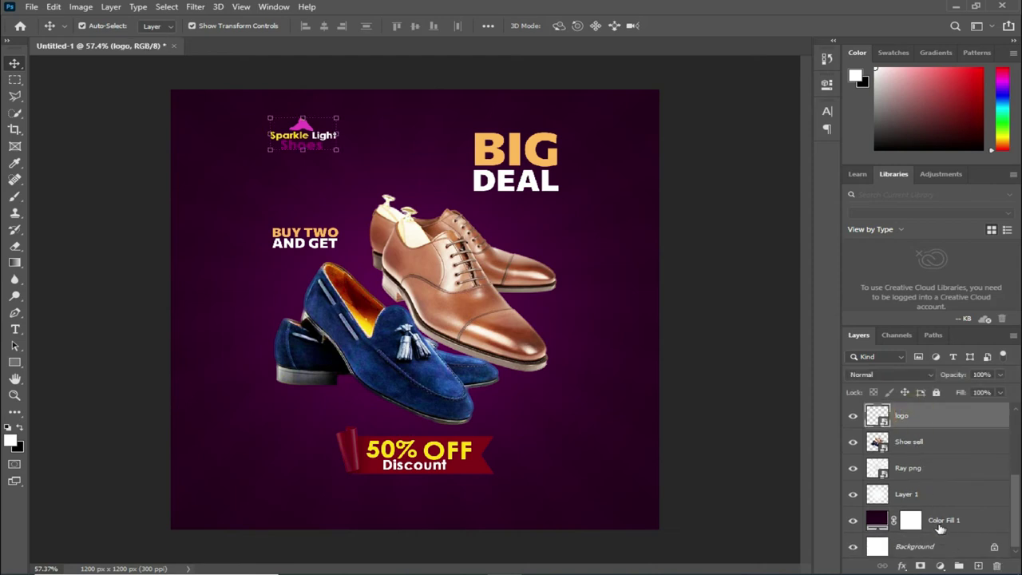
{"action": "left_click", "coordinate": [937, 519]}
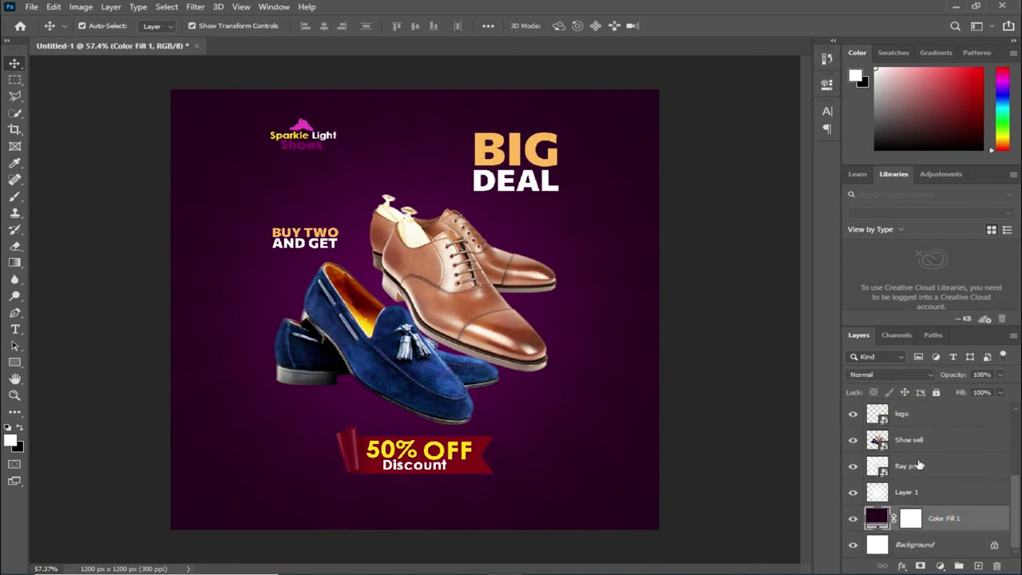
{"action": "left_click", "coordinate": [916, 465], "text": "shift"}
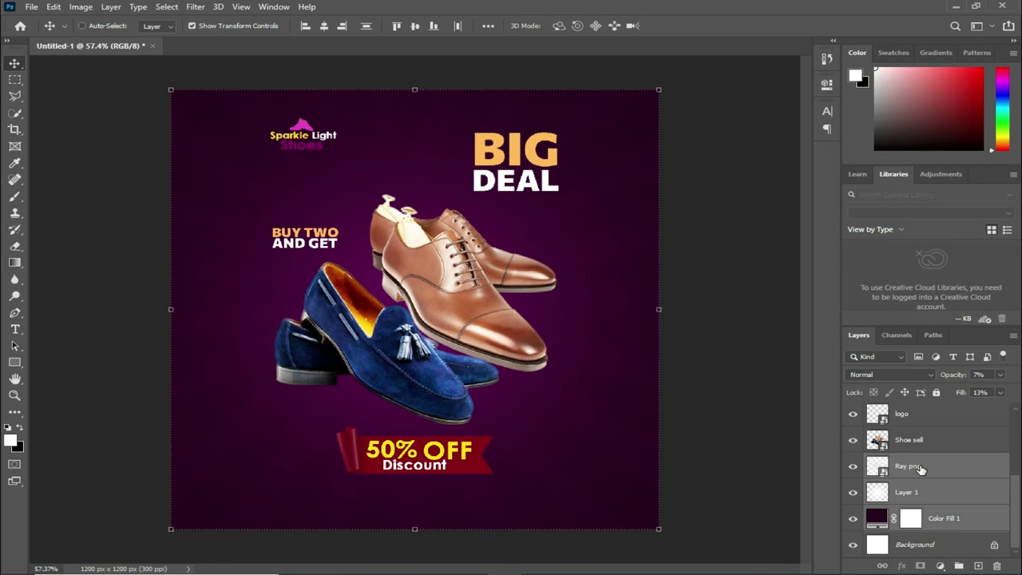
{"action": "key", "text": "ctrl+g"}
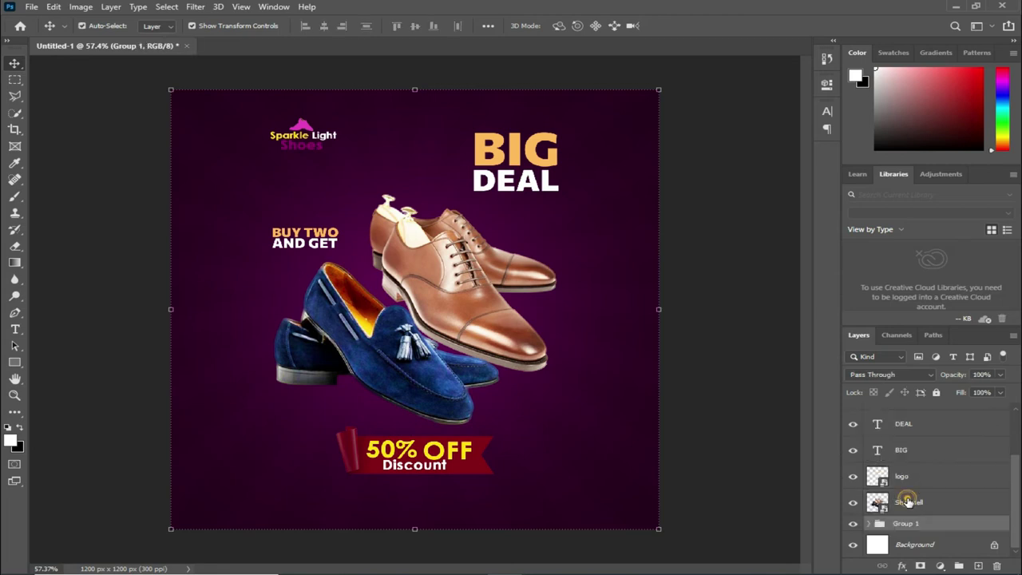
Move the BUY TWO and AND GET layers down to sit just above the ribbon.
{"action": "left_click", "coordinate": [907, 501]}
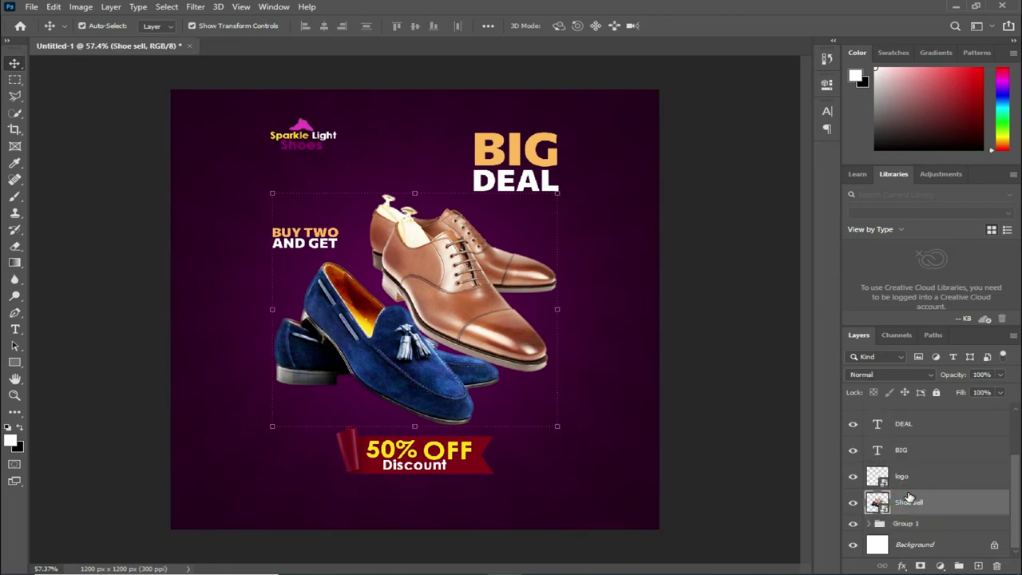
{"action": "scroll", "coordinate": [910, 495], "scroll_direction": "up", "scroll_amount": 1}
{"action": "scroll", "coordinate": [916, 496], "scroll_direction": "up", "scroll_amount": 1}
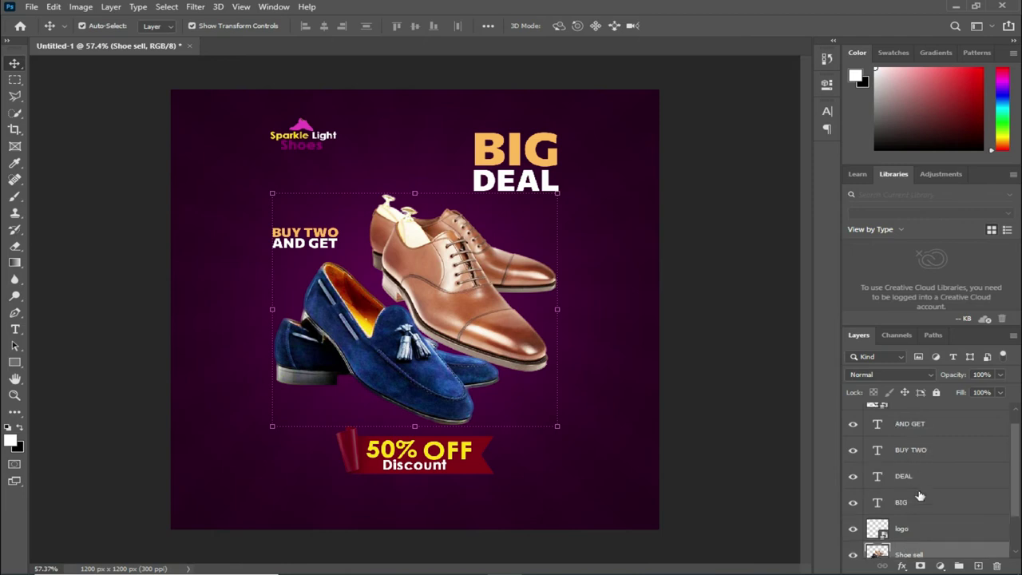
{"action": "scroll", "coordinate": [916, 444], "scroll_direction": "up", "scroll_amount": 1}
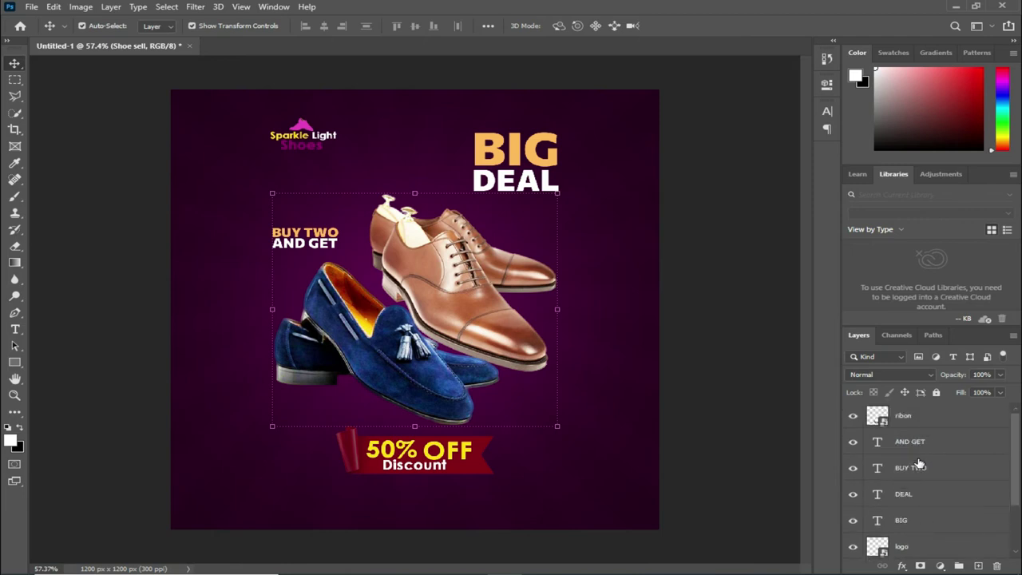
{"action": "left_click", "coordinate": [915, 444]}
{"action": "left_click", "coordinate": [911, 468], "text": "shift"}
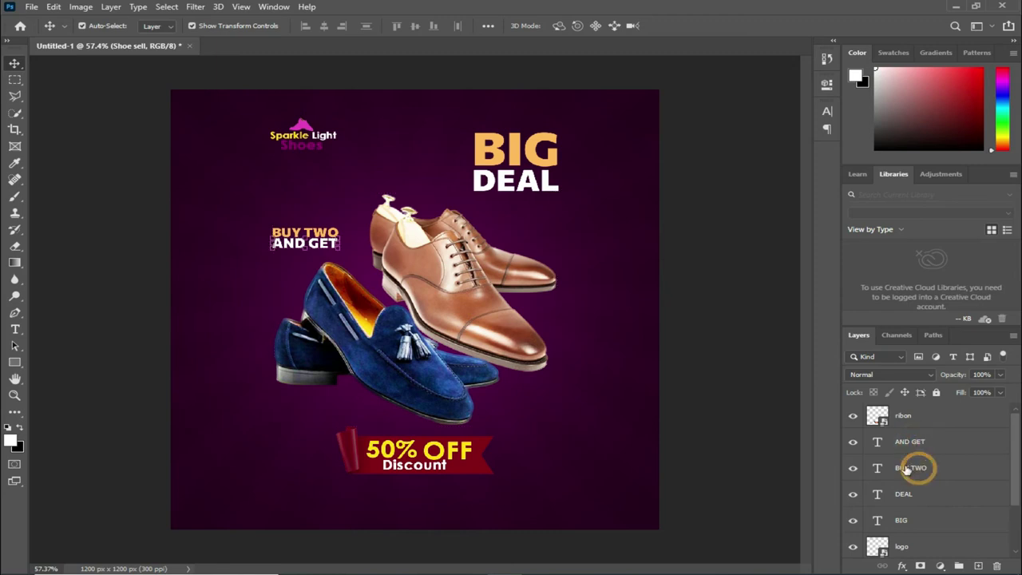
{"action": "key", "text": "ctrl+t"}
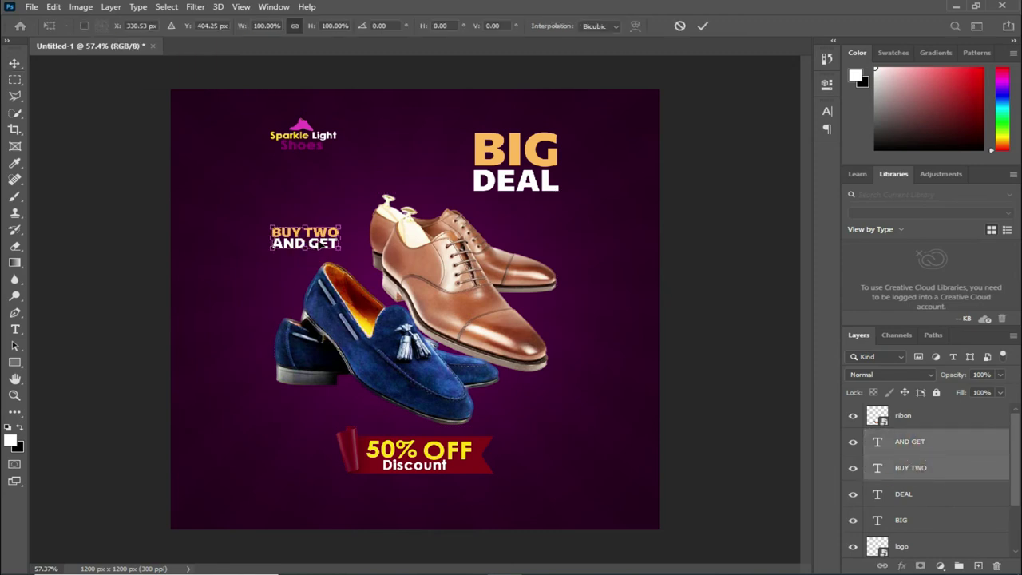
{"action": "left_click_drag", "start_coordinate": [306, 249], "coordinate": [294, 460]}
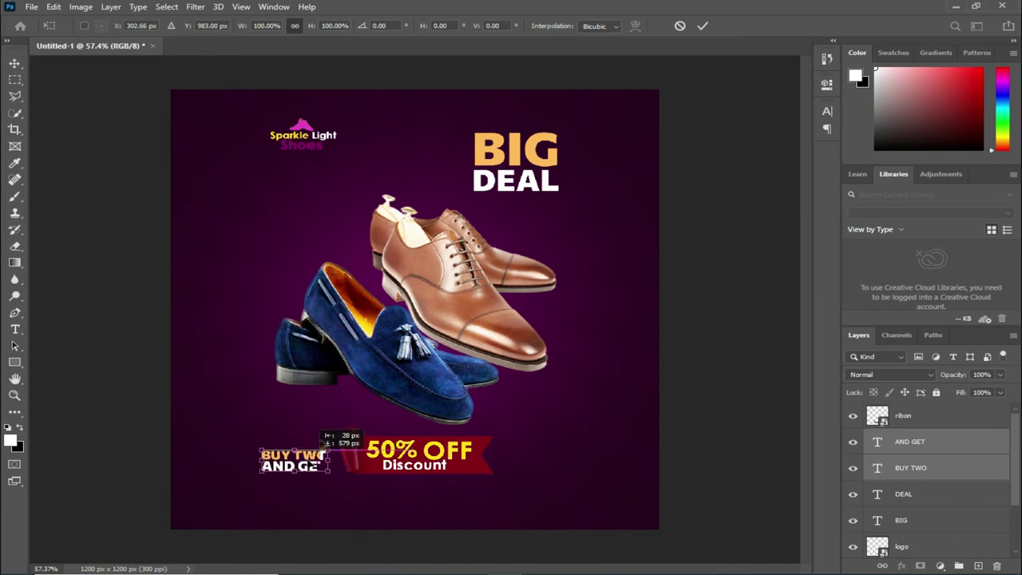
{"action": "mouse_move", "coordinate": [308, 456]}
{"action": "left_mouse_down"}
{"action": "mouse_move", "coordinate": [346, 418]}
{"action": "mouse_move", "coordinate": [361, 378]}
{"action": "left_mouse_up"}
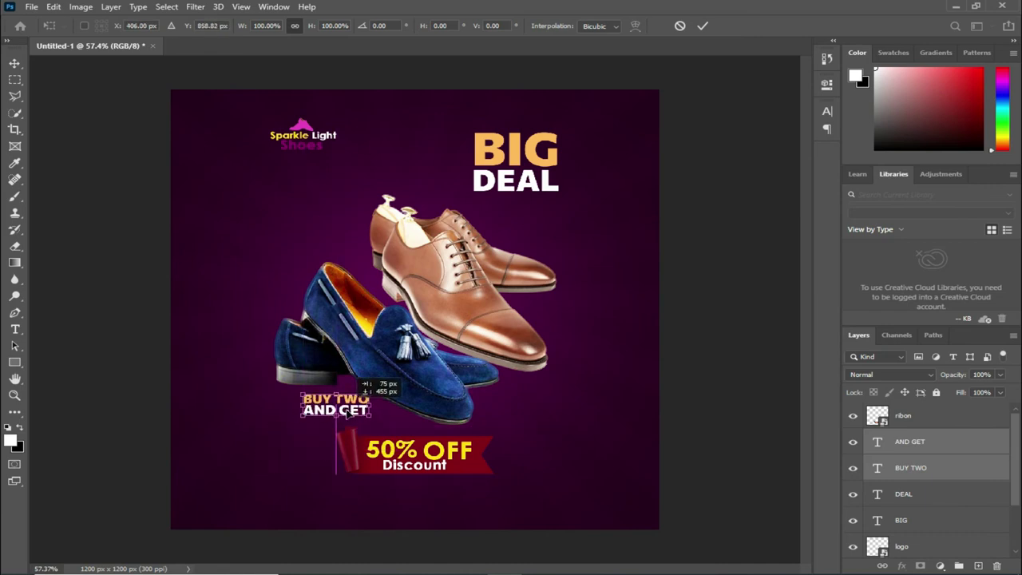
{"action": "left_click", "coordinate": [702, 26]}
{"action": "left_click", "coordinate": [742, 259]}
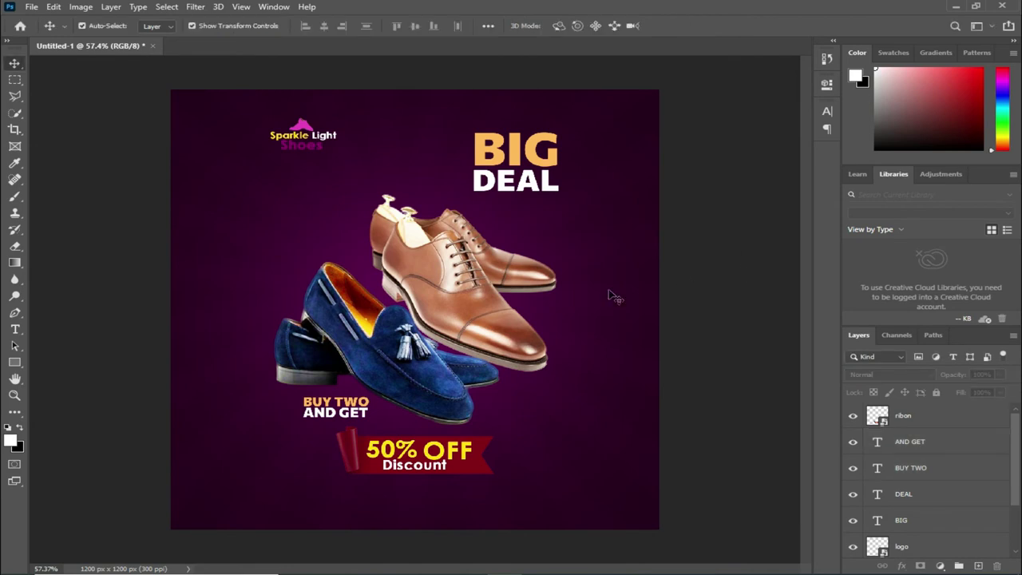
Place the magenta G graphic as an embedded image and move it to the bottom-left corner.
{"action": "left_click", "coordinate": [31, 7]}
{"action": "left_click", "coordinate": [80, 260]}
{"action": "left_click", "coordinate": [224, 141]}
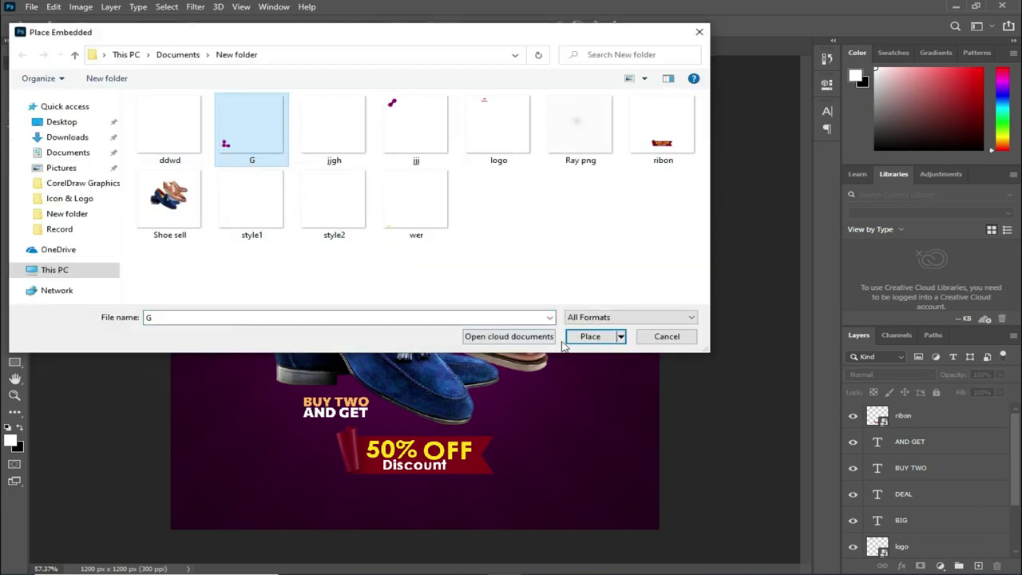
{"action": "left_click", "coordinate": [589, 336]}
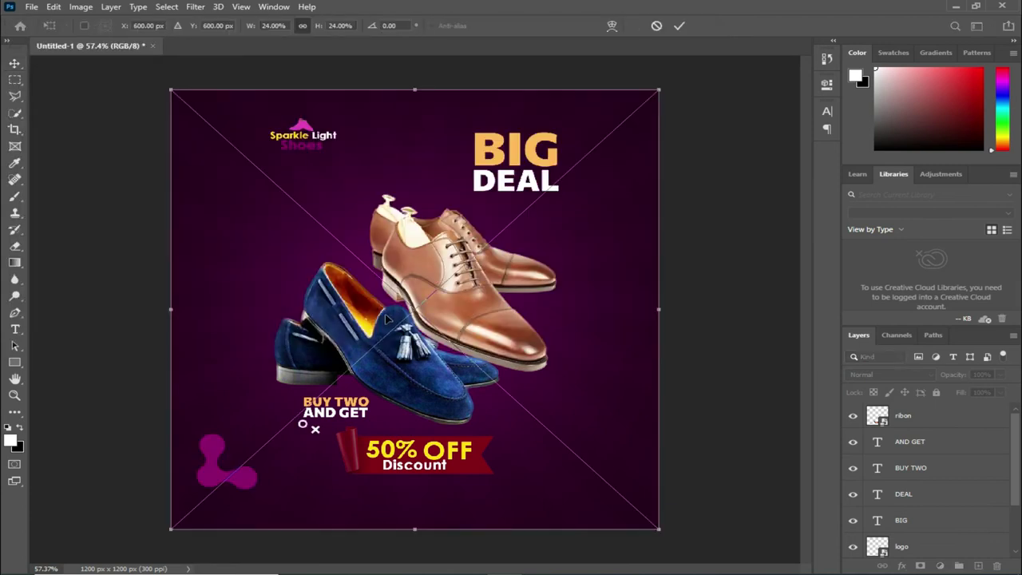
{"action": "left_click", "coordinate": [678, 26]}
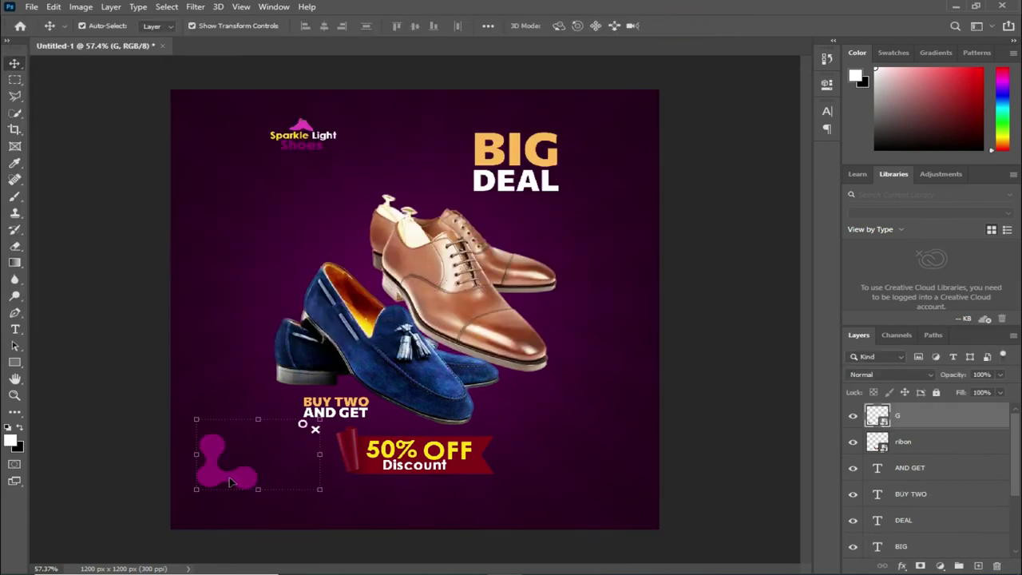
{"action": "left_click_drag", "start_coordinate": [232, 482], "coordinate": [225, 508]}
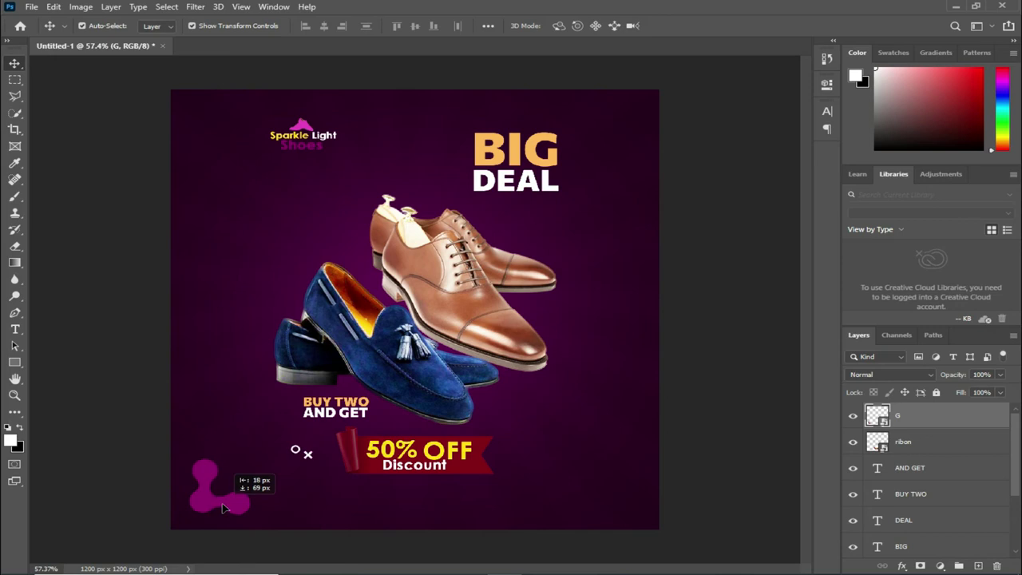
{"action": "left_click_drag", "start_coordinate": [225, 508], "coordinate": [224, 508]}
Place the ddwd graphic and shift it so the sparklelightshoesng handle is centred along the bottom.
{"action": "left_click", "coordinate": [32, 7]}
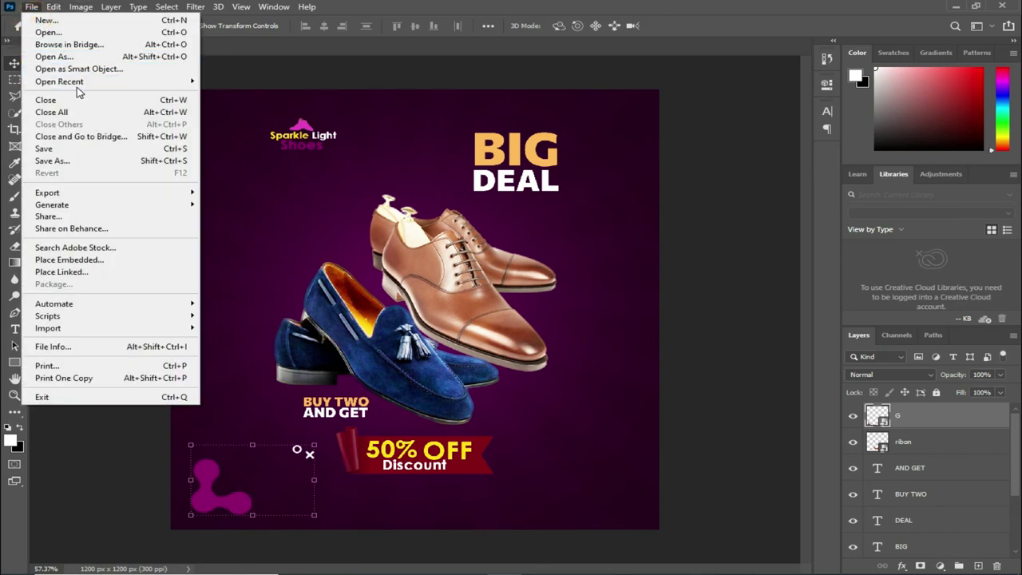
{"action": "left_click", "coordinate": [73, 261]}
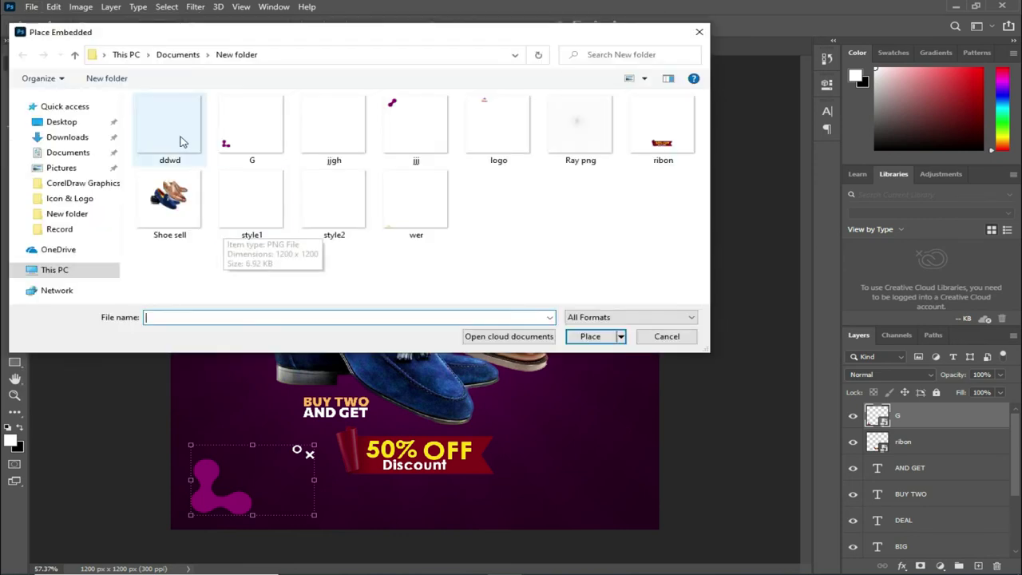
{"action": "left_click", "coordinate": [170, 140]}
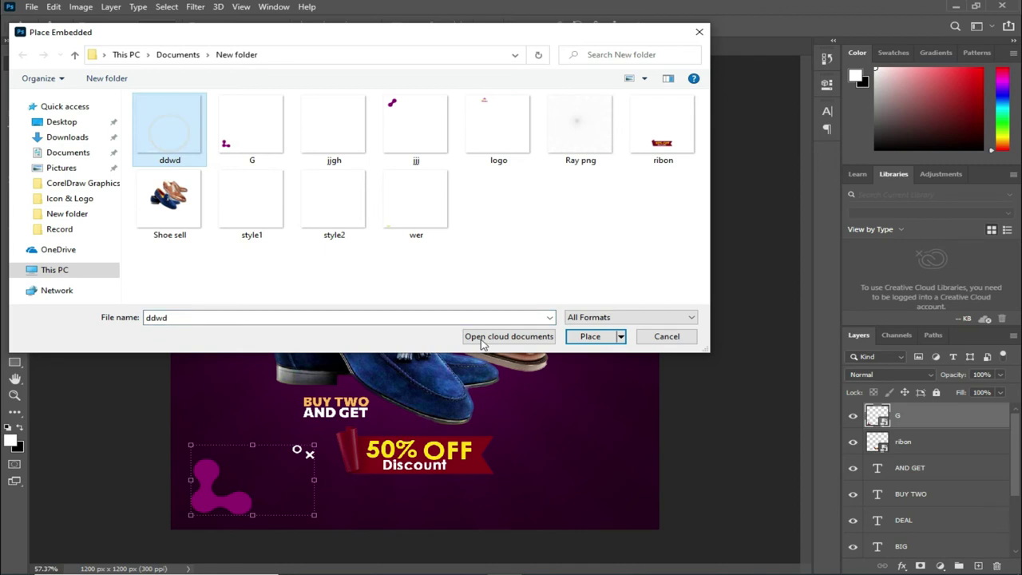
{"action": "left_click", "coordinate": [590, 336]}
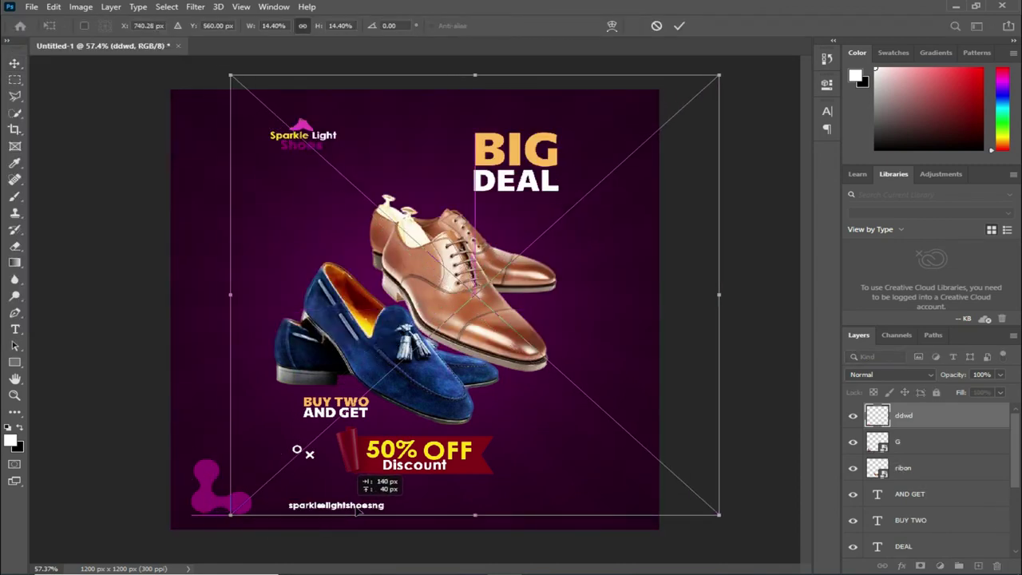
{"action": "left_click_drag", "start_coordinate": [286, 519], "coordinate": [370, 514]}
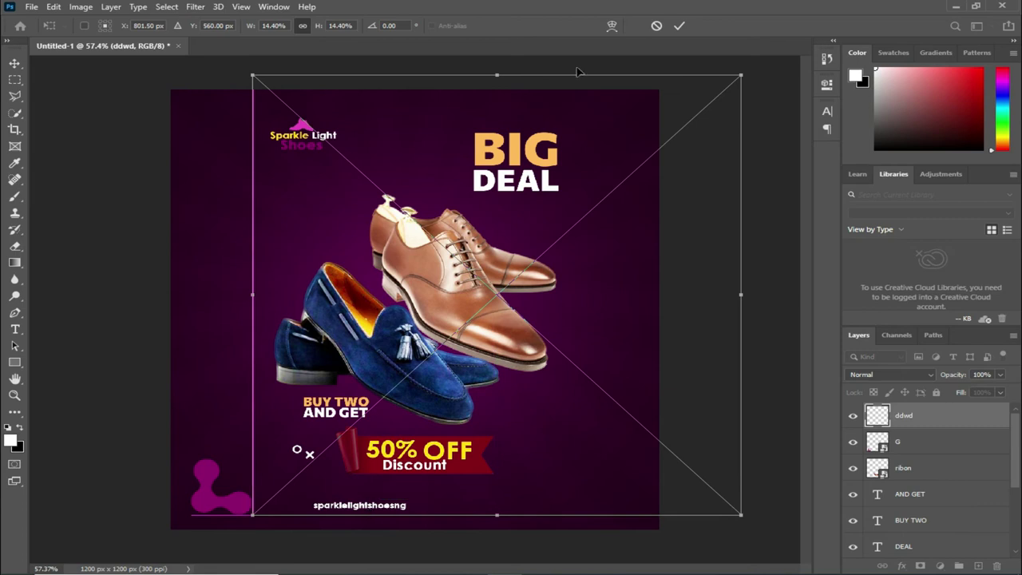
{"action": "left_click", "coordinate": [678, 25]}
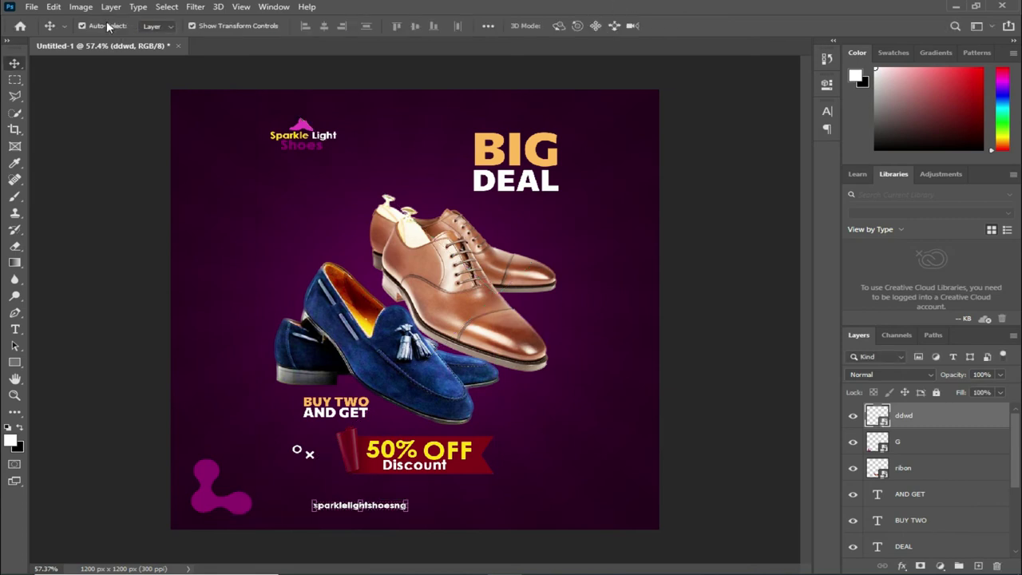
Place the jjgh striped ring and move it lower, beside the brown shoe.
{"action": "left_click", "coordinate": [31, 6]}
{"action": "left_click", "coordinate": [88, 258]}
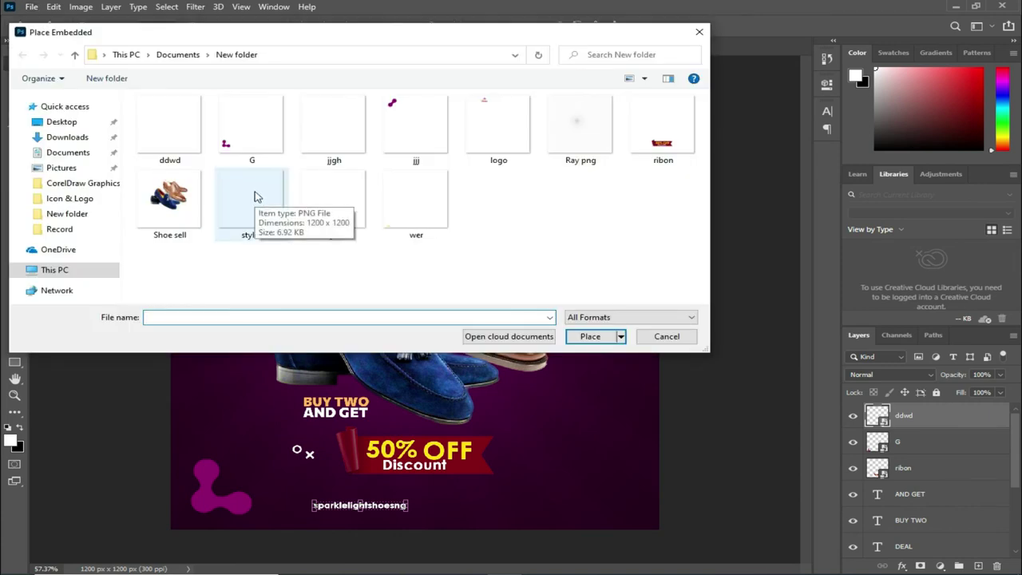
{"action": "left_click", "coordinate": [315, 151]}
{"action": "left_click", "coordinate": [590, 336]}
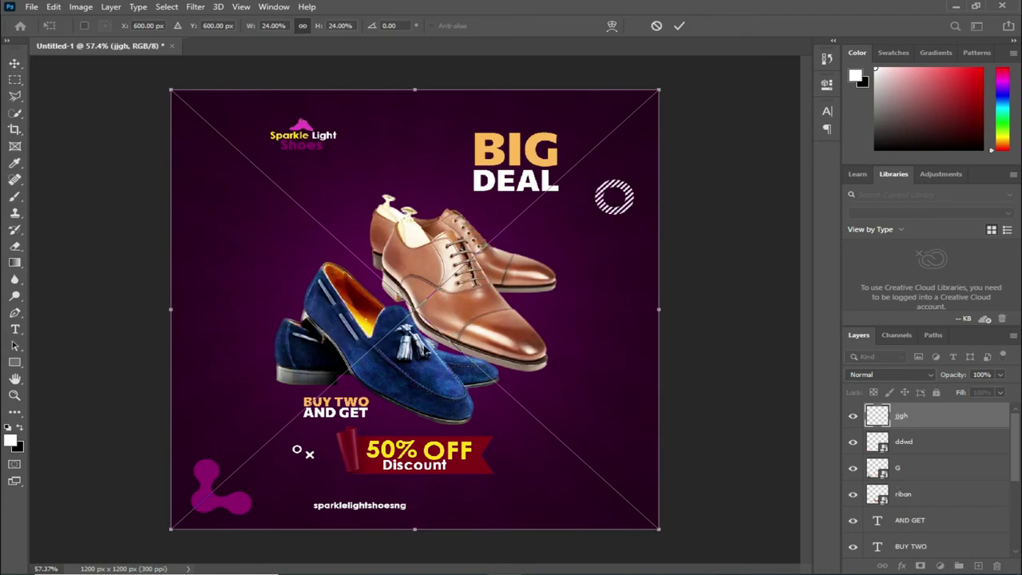
{"action": "left_click", "coordinate": [678, 25]}
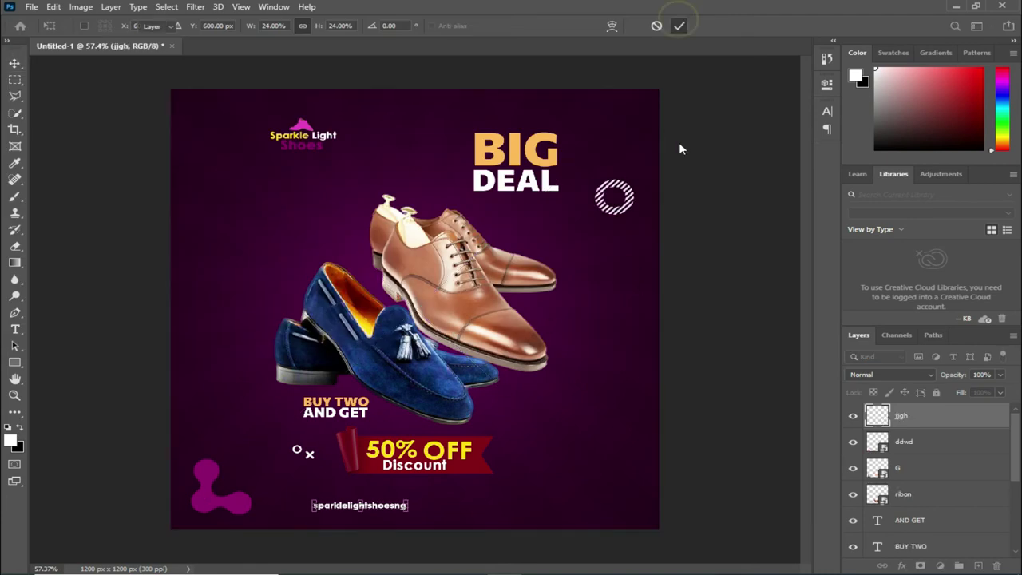
{"action": "left_click_drag", "start_coordinate": [628, 206], "coordinate": [625, 257]}
{"action": "left_click", "coordinate": [720, 126]}
Place the jjj magenta blob, scaled to about 20%, in the top-left corner.
{"action": "left_click", "coordinate": [32, 7]}
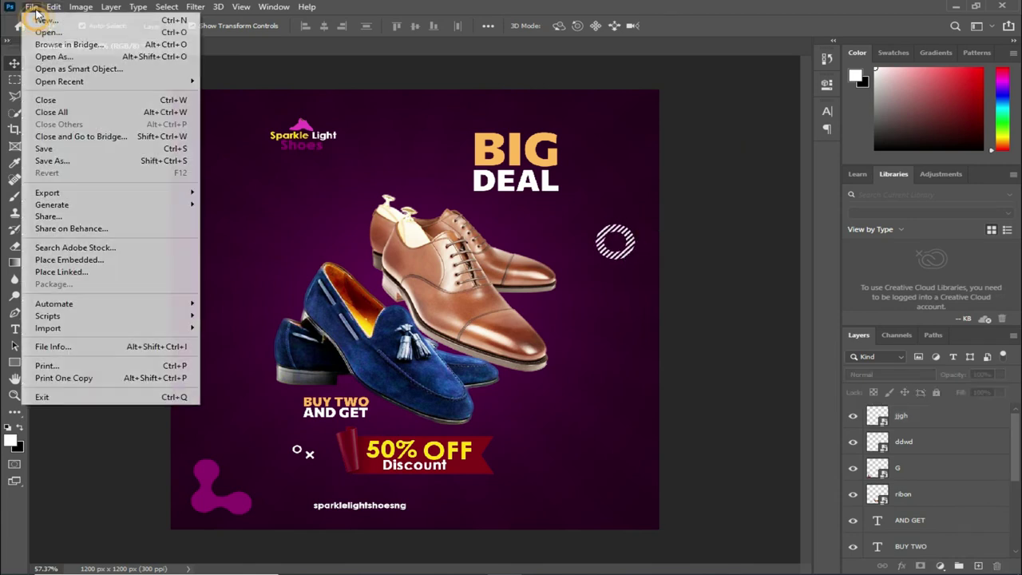
{"action": "left_click", "coordinate": [84, 259]}
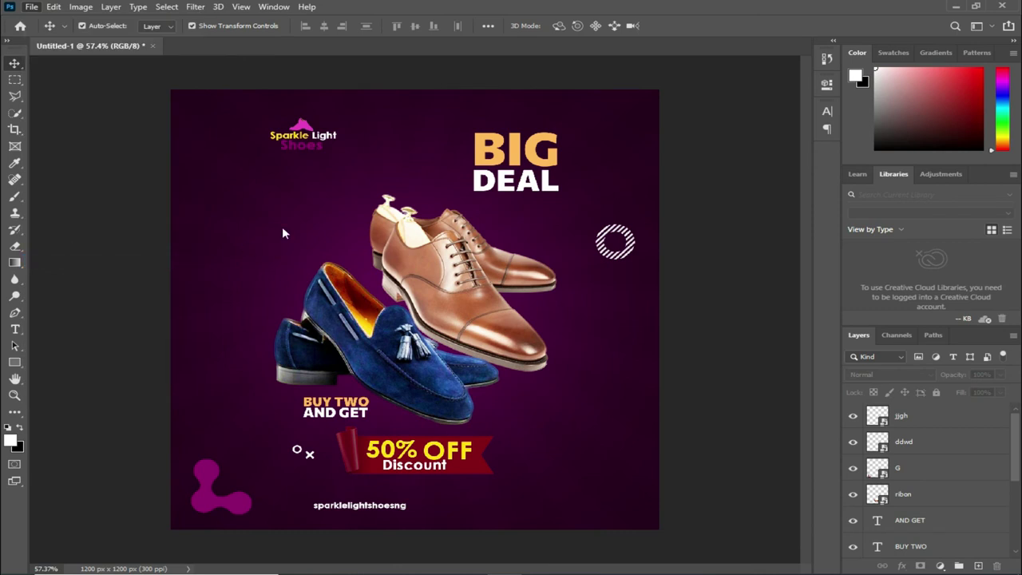
{"action": "left_click", "coordinate": [415, 128]}
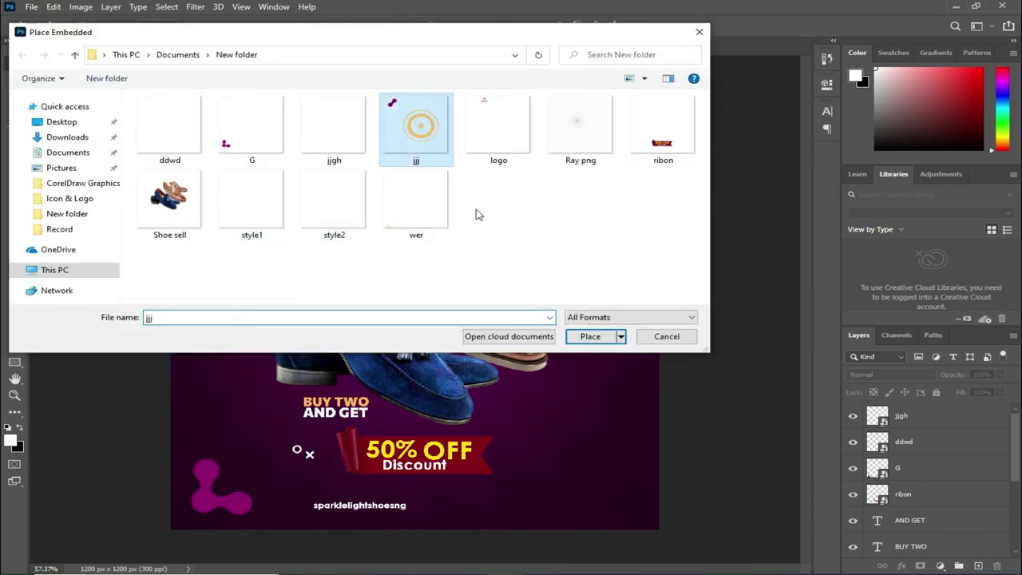
{"action": "left_click", "coordinate": [590, 336]}
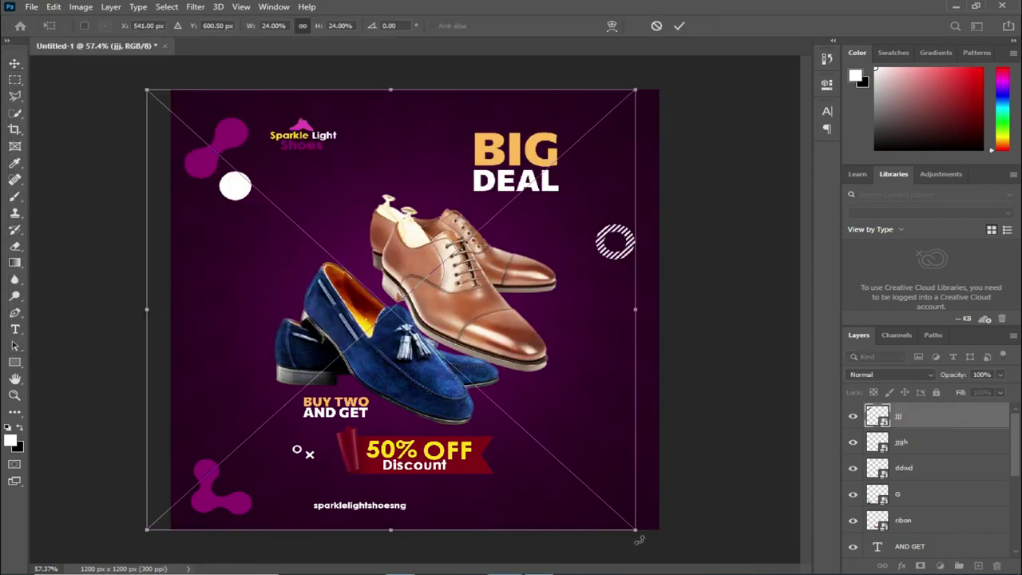
{"action": "left_click_drag", "start_coordinate": [634, 531], "coordinate": [557, 460]}
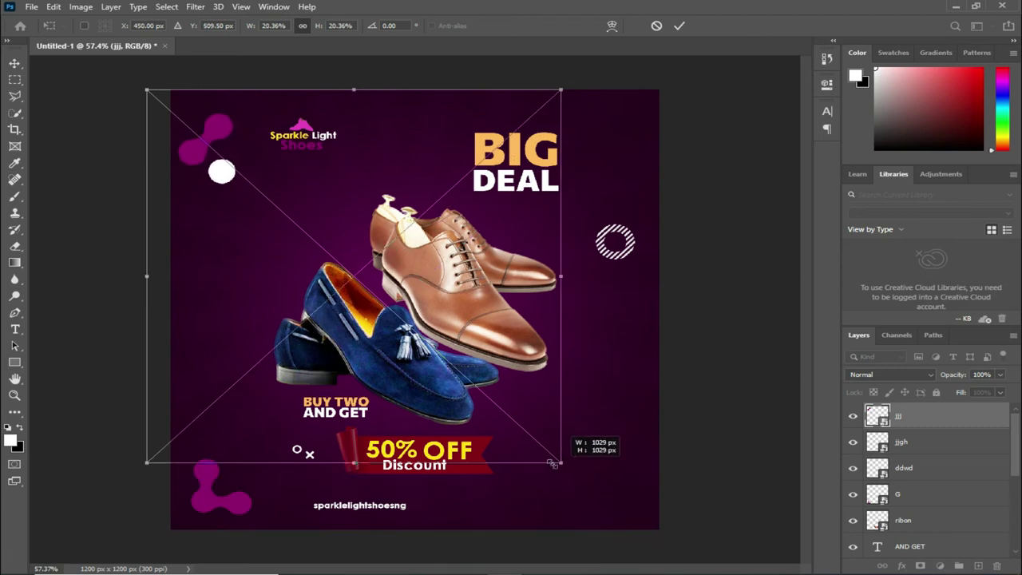
{"action": "left_click_drag", "start_coordinate": [221, 170], "coordinate": [228, 162]}
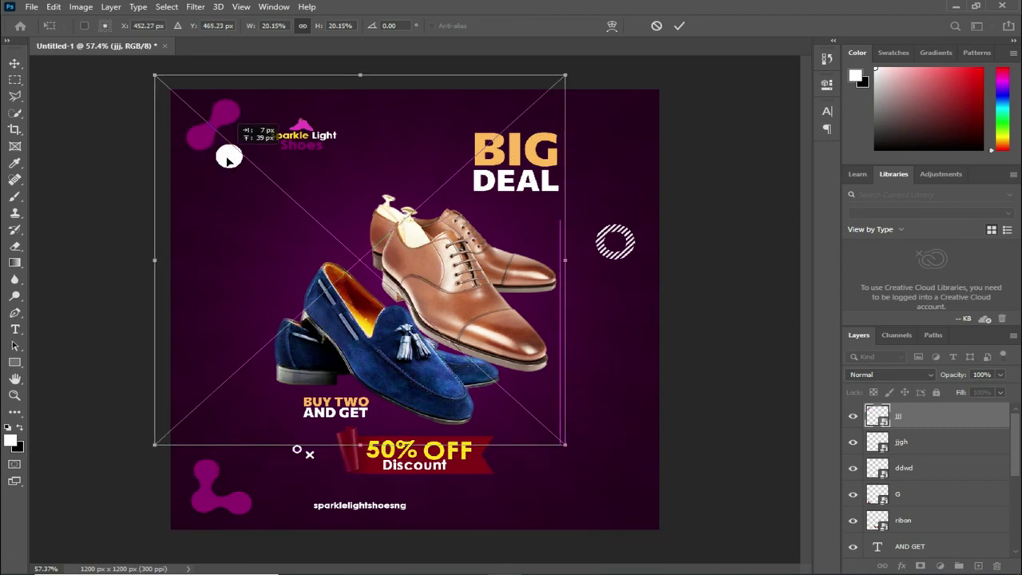
{"action": "left_click", "coordinate": [678, 25]}
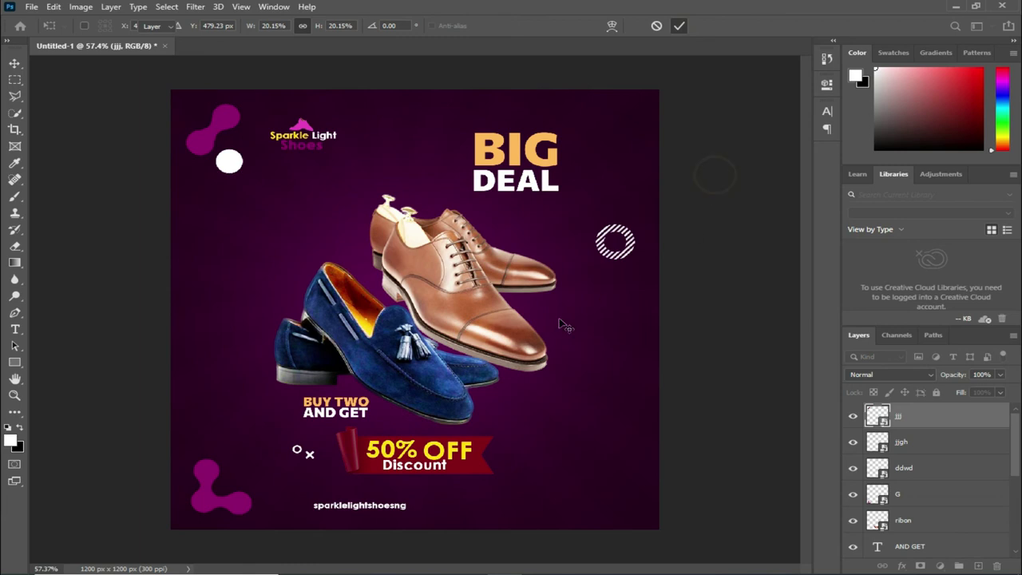
Place the style1 cross-and-squiggle doodle and move it below the brown shoe.
{"action": "left_click", "coordinate": [31, 6]}
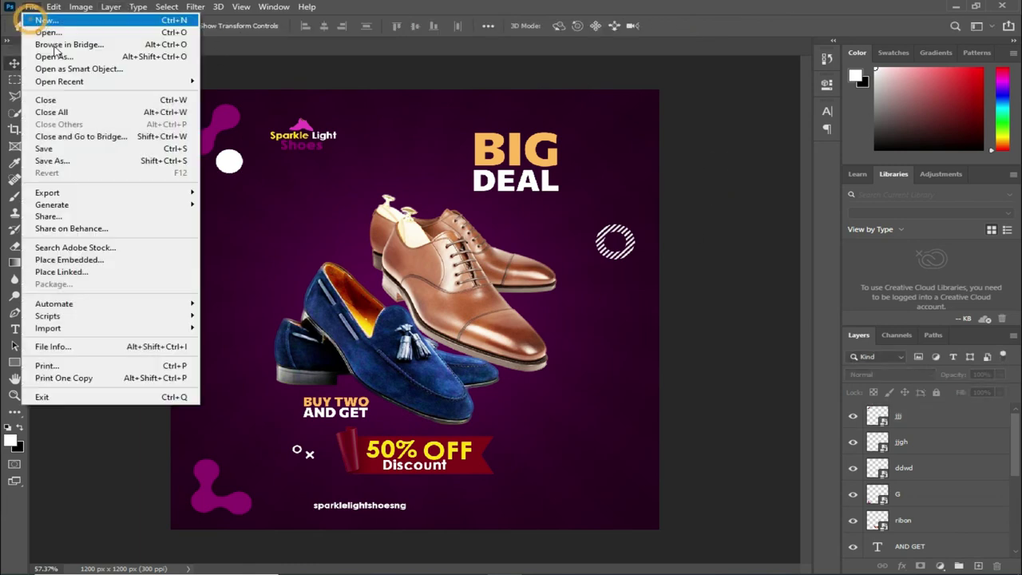
{"action": "left_click", "coordinate": [88, 262]}
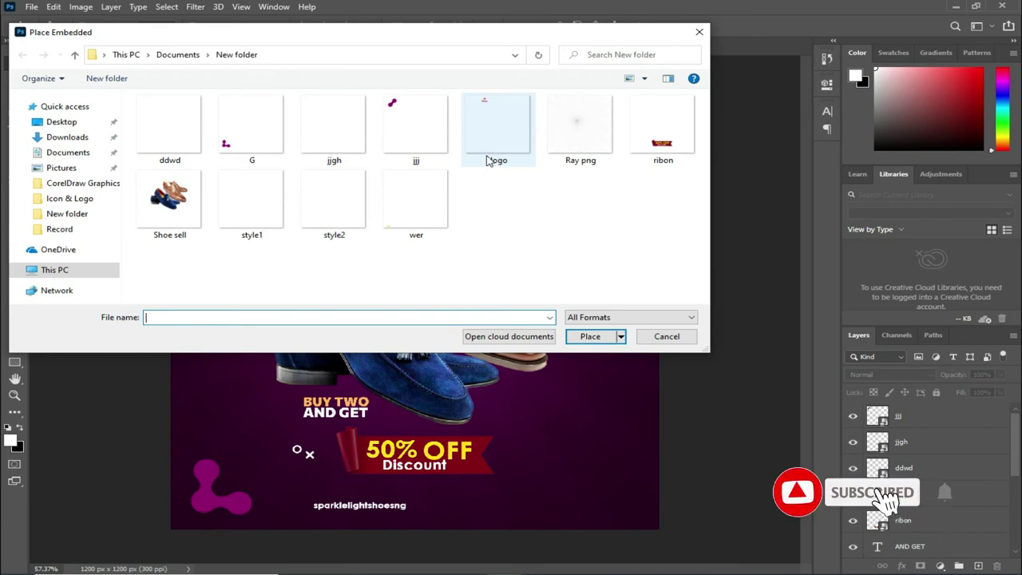
{"action": "left_click", "coordinate": [251, 199]}
{"action": "left_click", "coordinate": [589, 336]}
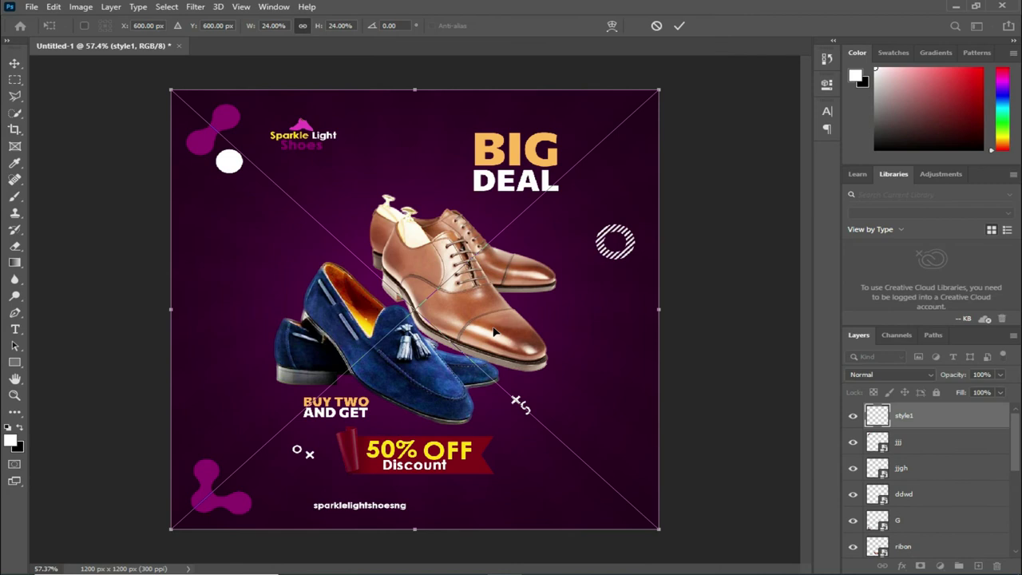
{"action": "left_click", "coordinate": [680, 26]}
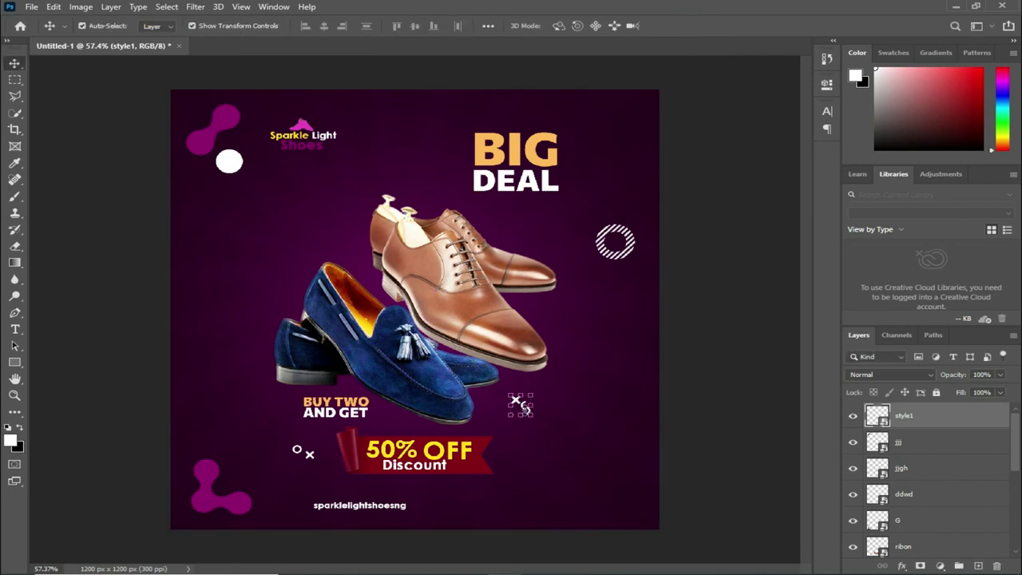
{"action": "key", "text": "ctrl+t"}
{"action": "left_click_drag", "start_coordinate": [523, 407], "coordinate": [539, 413]}
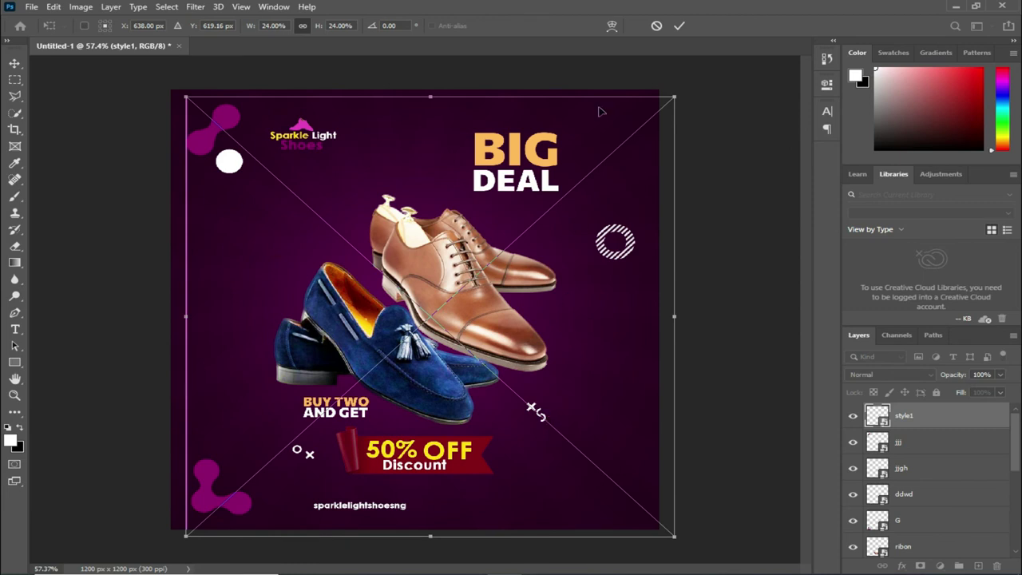
{"action": "left_click", "coordinate": [678, 26]}
Place the style2 white ring and position it above the blue shoe.
{"action": "left_click", "coordinate": [32, 7]}
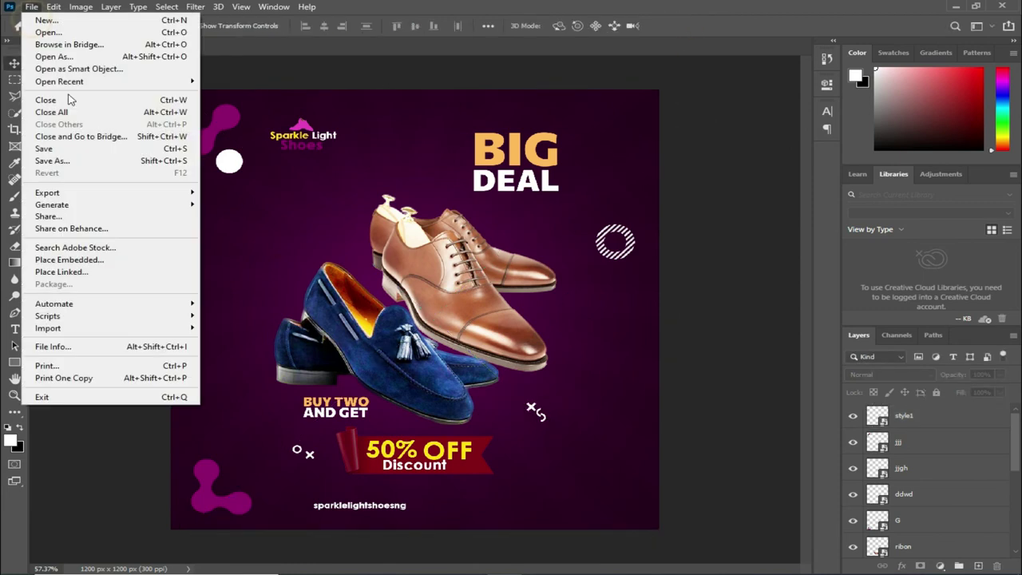
{"action": "left_click", "coordinate": [69, 260]}
{"action": "left_click", "coordinate": [341, 219]}
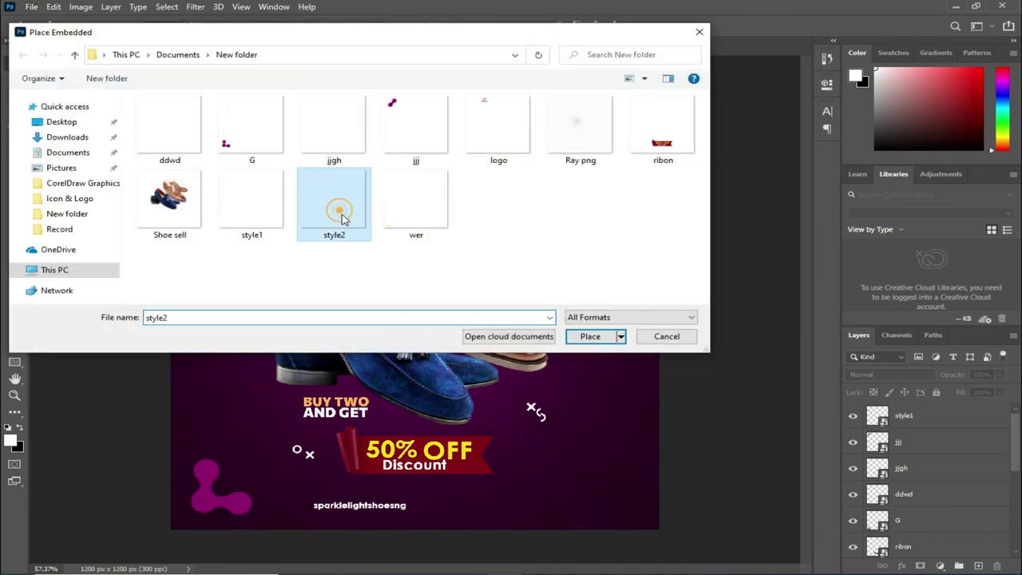
{"action": "left_click", "coordinate": [590, 336]}
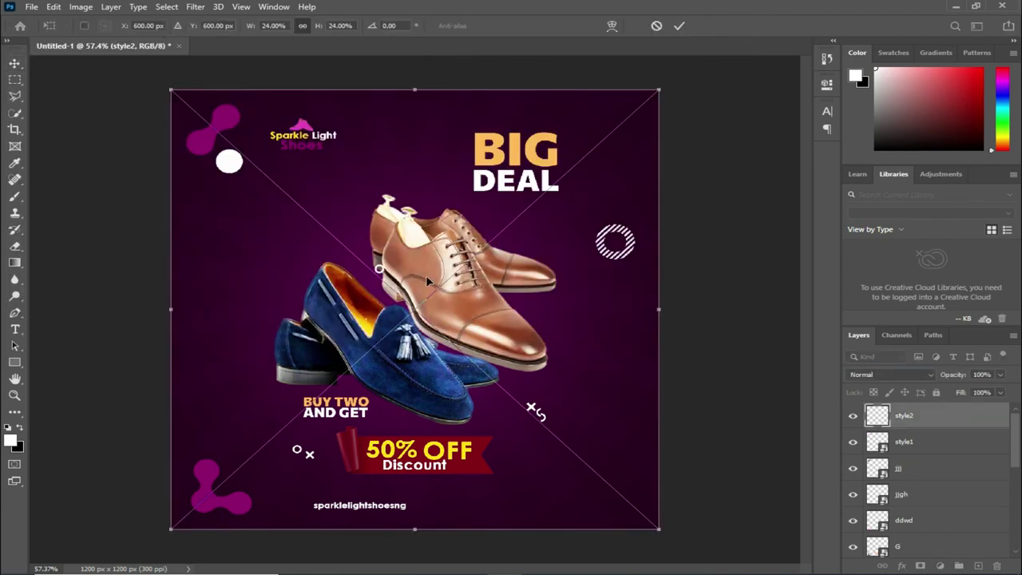
{"action": "left_click_drag", "start_coordinate": [584, 348], "coordinate": [521, 310]}
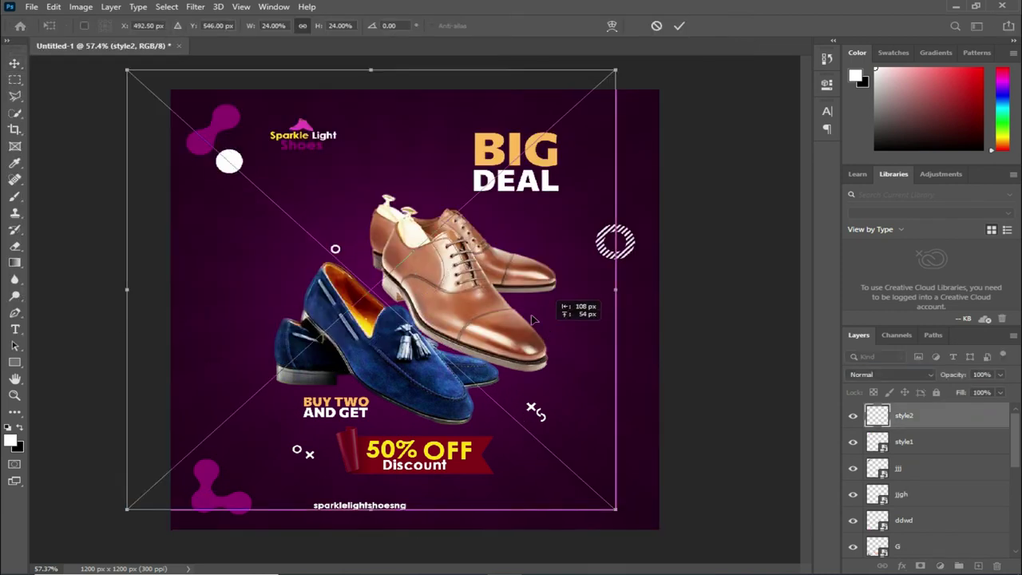
{"action": "left_click_drag", "start_coordinate": [307, 225], "coordinate": [317, 227]}
{"action": "left_click", "coordinate": [679, 26]}
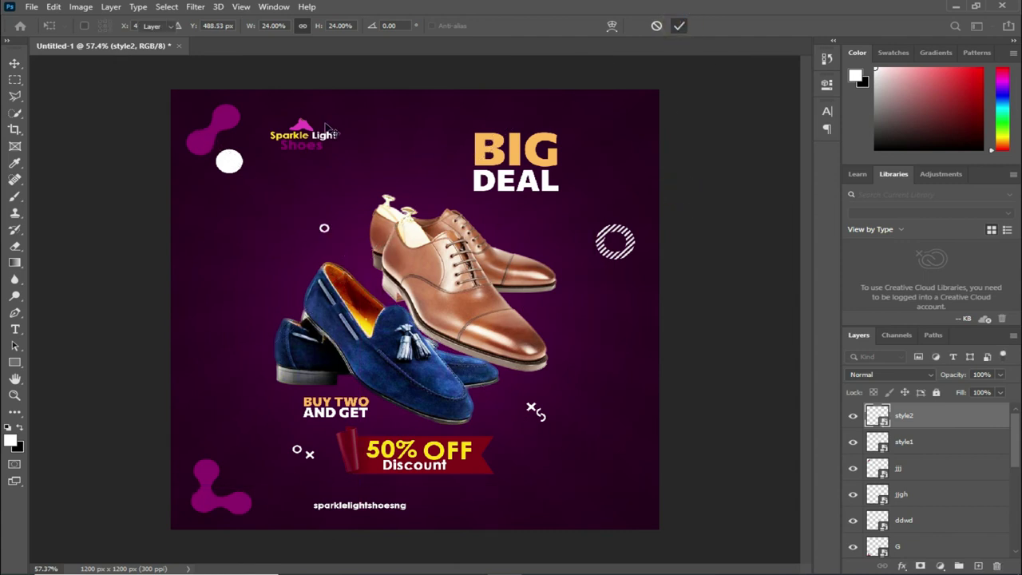
{"action": "left_click", "coordinate": [31, 6]}
{"action": "left_click", "coordinate": [69, 260]}
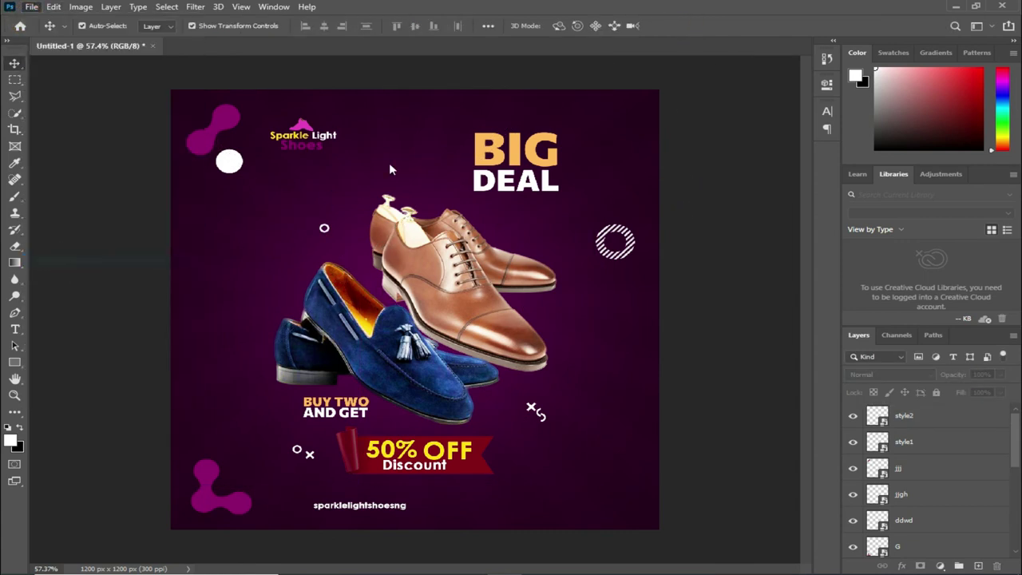
Embed the wer social icons image and position it just left of the handle text.
{"action": "left_click", "coordinate": [403, 202]}
{"action": "left_click", "coordinate": [590, 336]}
{"action": "mouse_move", "coordinate": [590, 331]}
{"action": "left_mouse_down"}
{"action": "mouse_move", "coordinate": [674, 317]}
{"action": "mouse_move", "coordinate": [634, 332]}
{"action": "left_mouse_up"}
{"action": "left_click", "coordinate": [678, 25]}
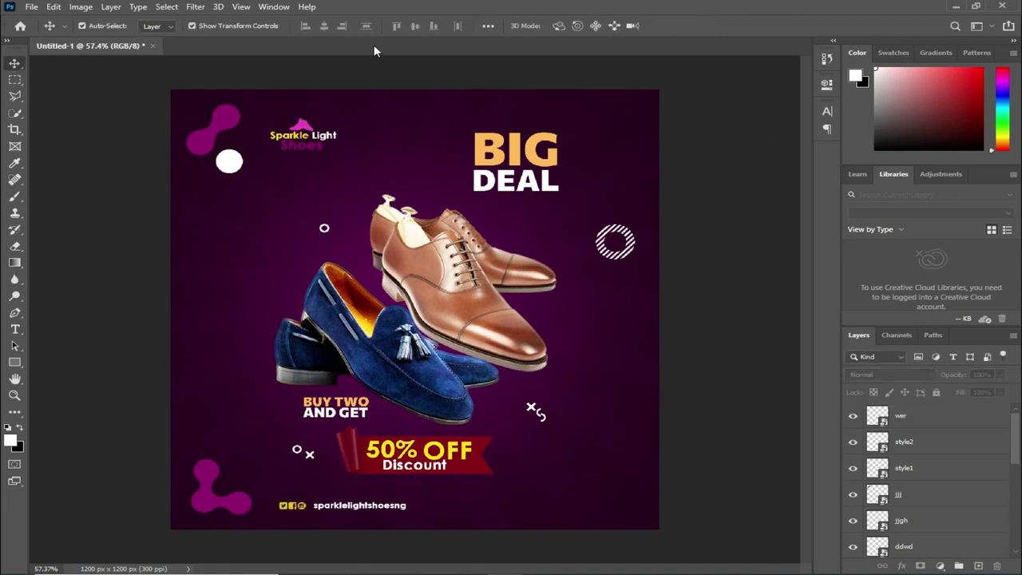
{"action": "left_click", "coordinate": [32, 7]}
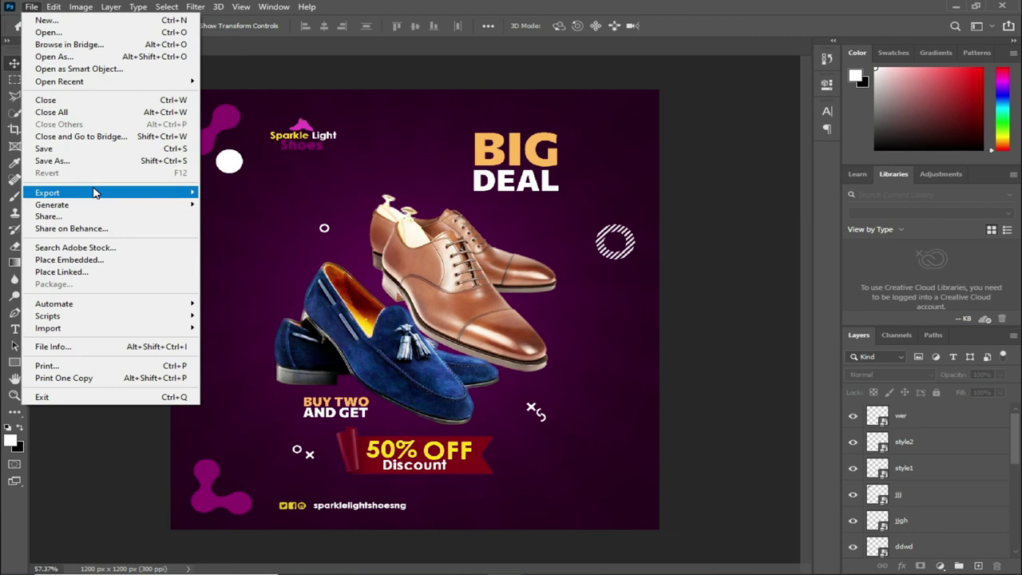
Place another copy of the jjj blob and flip it vertically.
{"action": "left_click", "coordinate": [85, 260]}
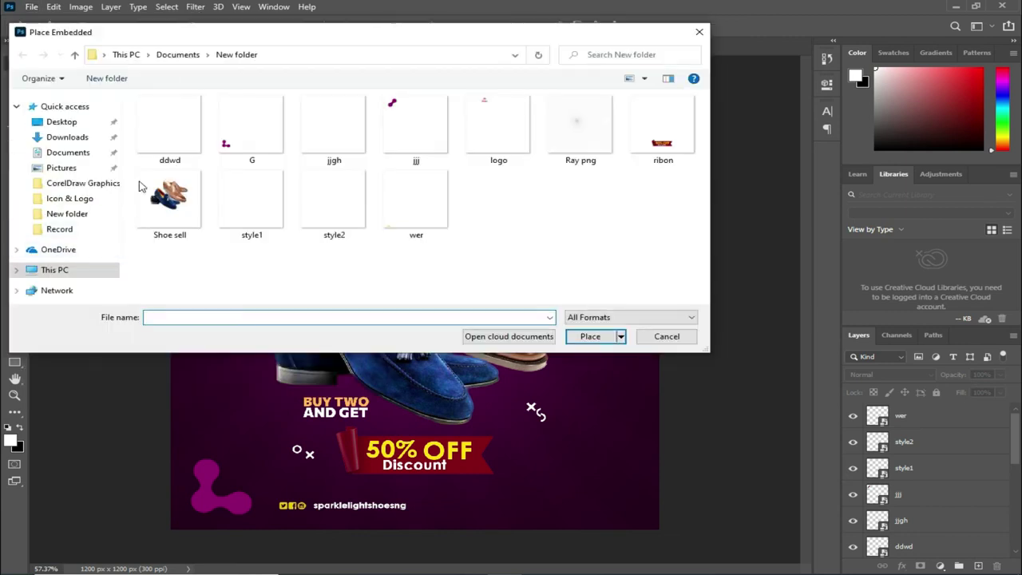
{"action": "left_click", "coordinate": [407, 132]}
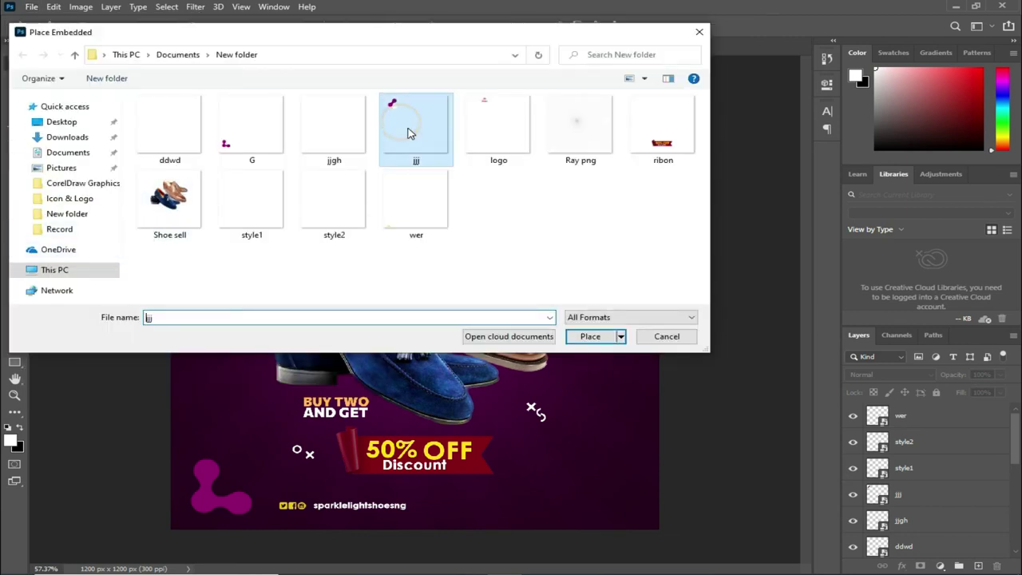
{"action": "left_click", "coordinate": [590, 336]}
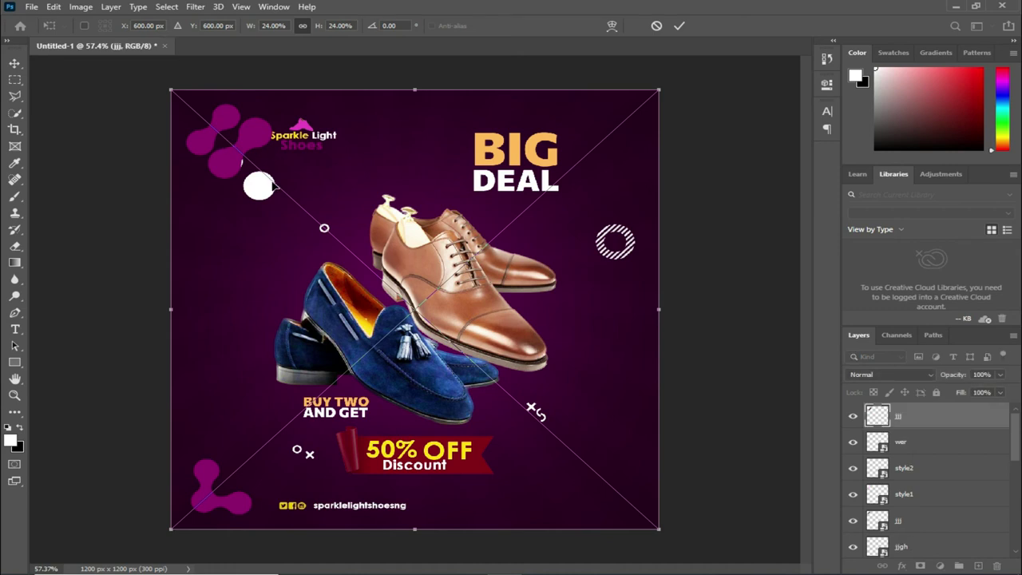
{"action": "left_click_drag", "start_coordinate": [280, 270], "coordinate": [416, 329]}
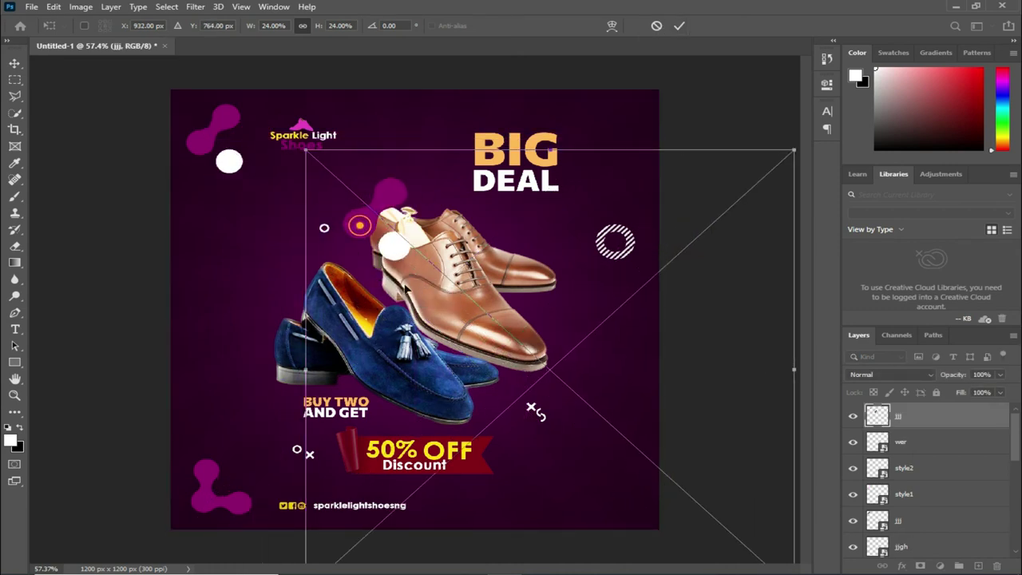
{"action": "left_click_drag", "start_coordinate": [531, 408], "coordinate": [760, 419]}
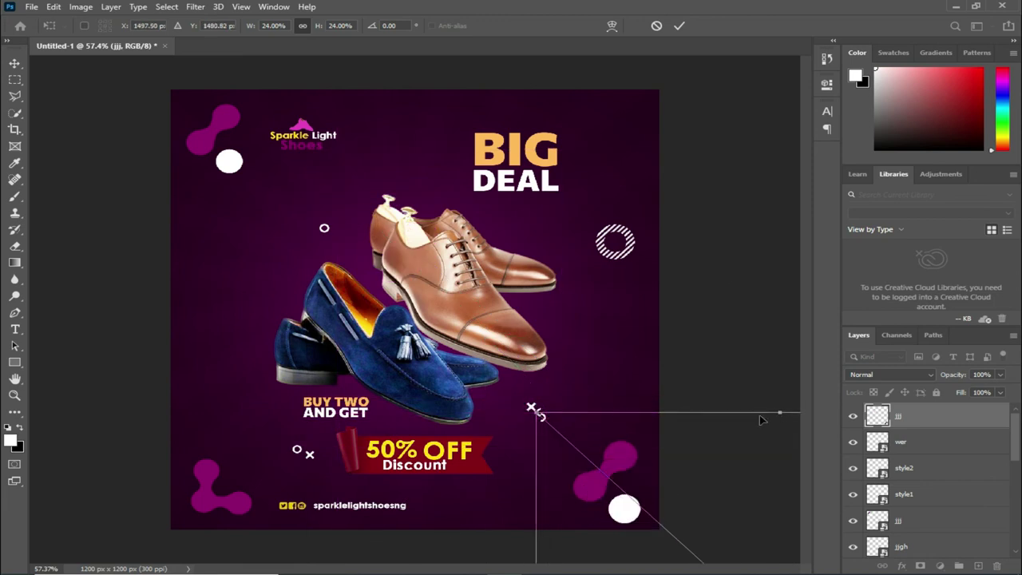
{"action": "right_click", "coordinate": [557, 417]}
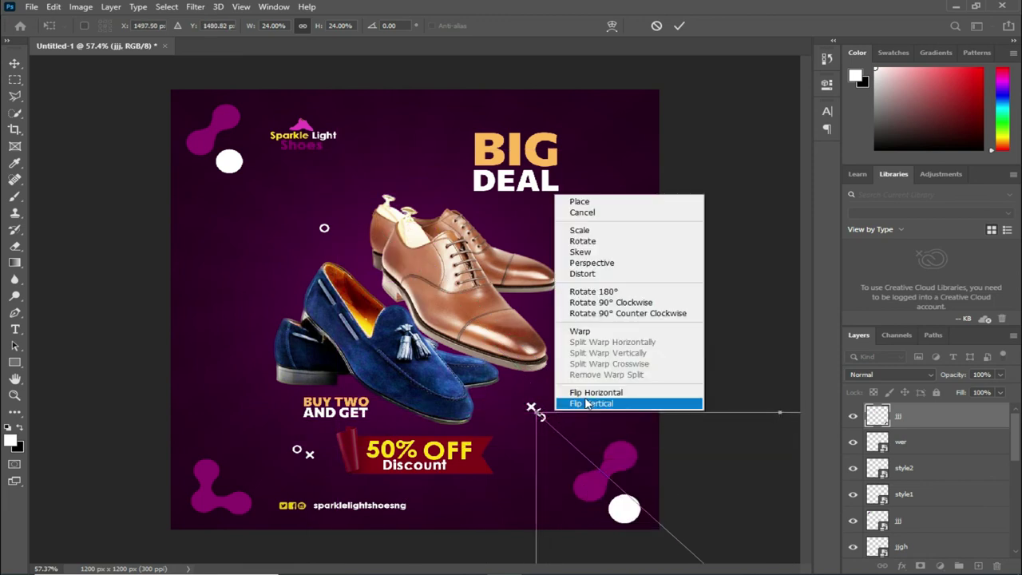
{"action": "left_click", "coordinate": [603, 401]}
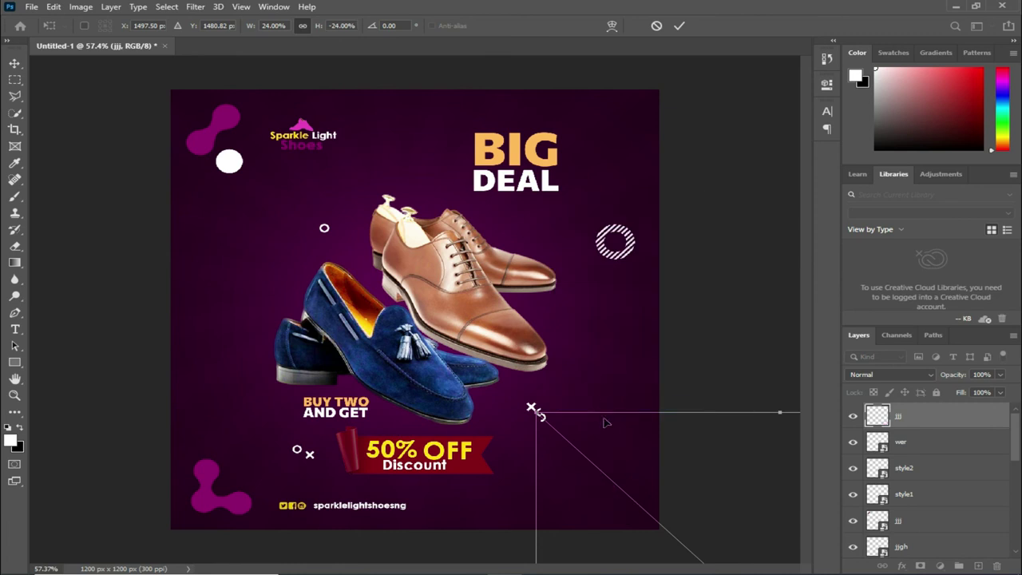
Flip the jjj copy horizontally and scale it into the bottom-right corner.
{"action": "left_click_drag", "start_coordinate": [444, 361], "coordinate": [511, 137]}
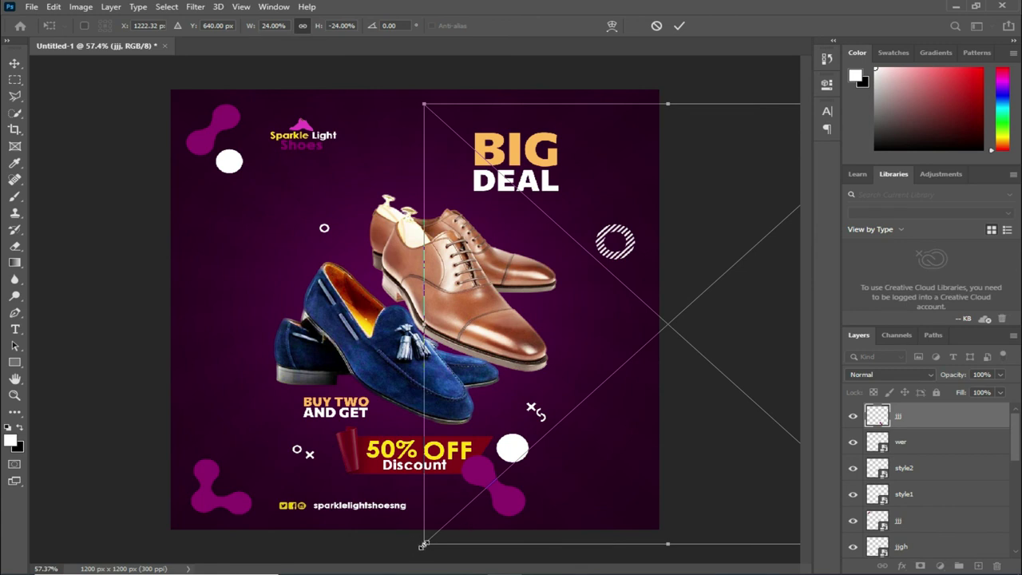
{"action": "right_click", "coordinate": [424, 324]}
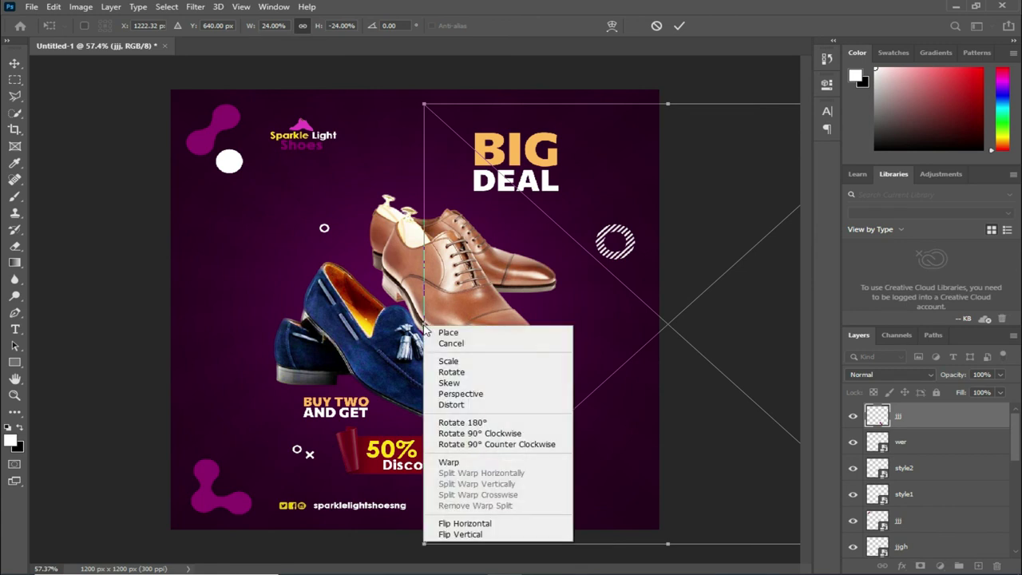
{"action": "left_click", "coordinate": [505, 518]}
{"action": "left_click_drag", "start_coordinate": [578, 321], "coordinate": [341, 328]}
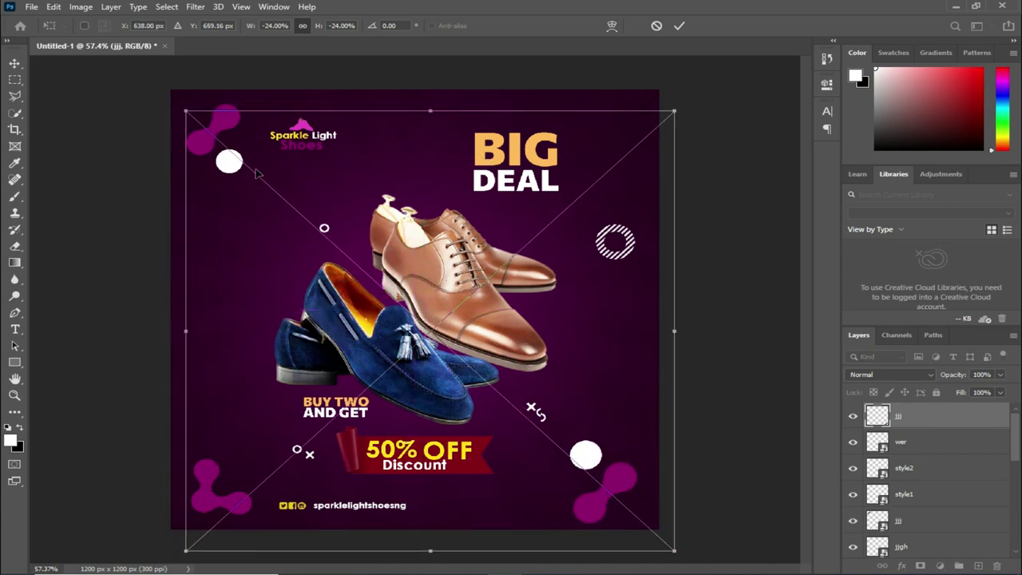
{"action": "left_click_drag", "start_coordinate": [182, 108], "coordinate": [276, 192]}
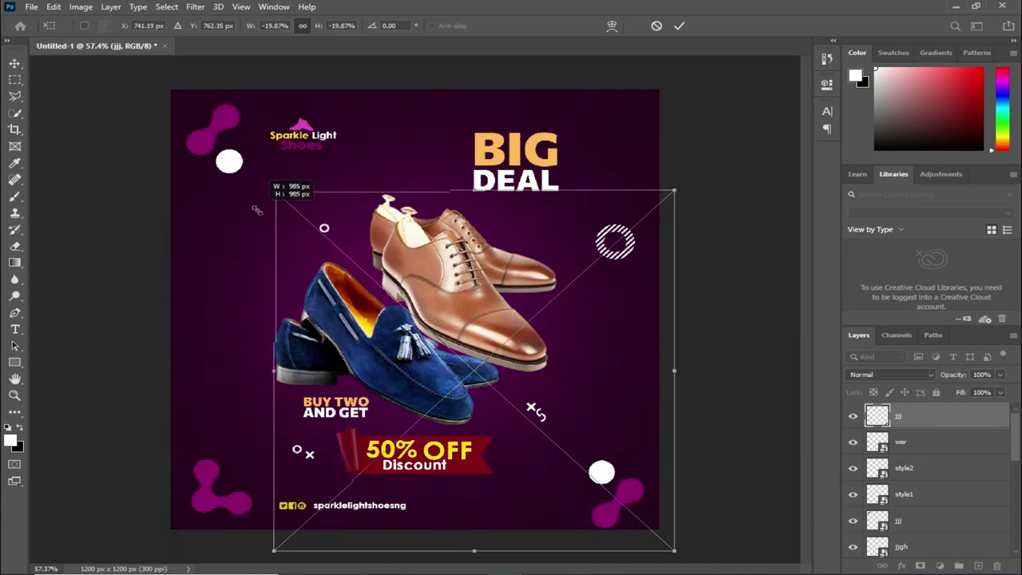
{"action": "left_click_drag", "start_coordinate": [528, 506], "coordinate": [523, 484]}
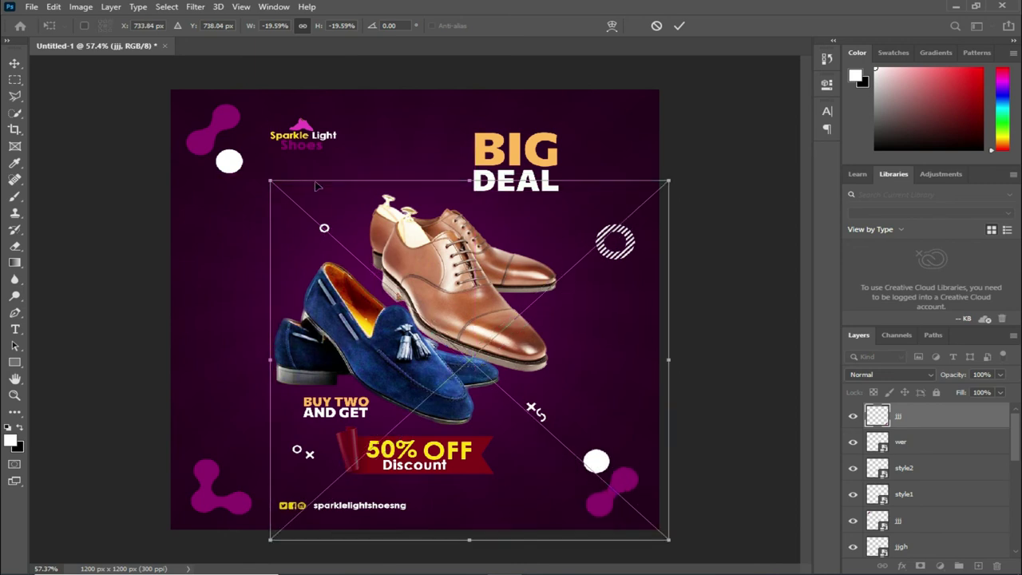
{"action": "left_click_drag", "start_coordinate": [274, 182], "coordinate": [336, 240]}
{"action": "left_click_drag", "start_coordinate": [531, 507], "coordinate": [525, 503]}
{"action": "left_click", "coordinate": [679, 26]}
Shrink the top-left jjj decoration to match the bottom-right one.
{"action": "left_click", "coordinate": [233, 158]}
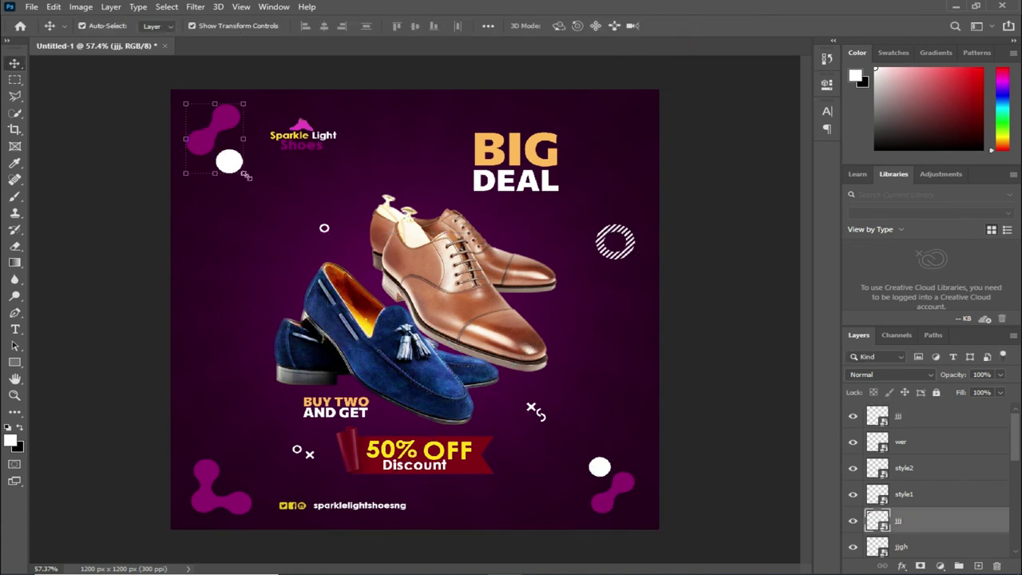
{"action": "key", "text": "ctrl+t"}
{"action": "left_click_drag", "start_coordinate": [563, 450], "coordinate": [536, 424]}
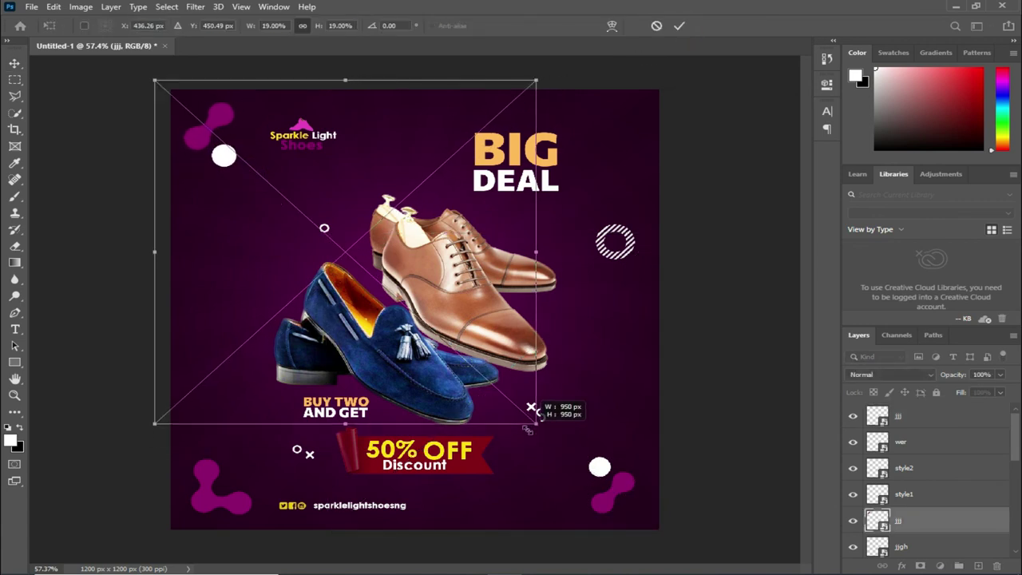
{"action": "left_click", "coordinate": [678, 25]}
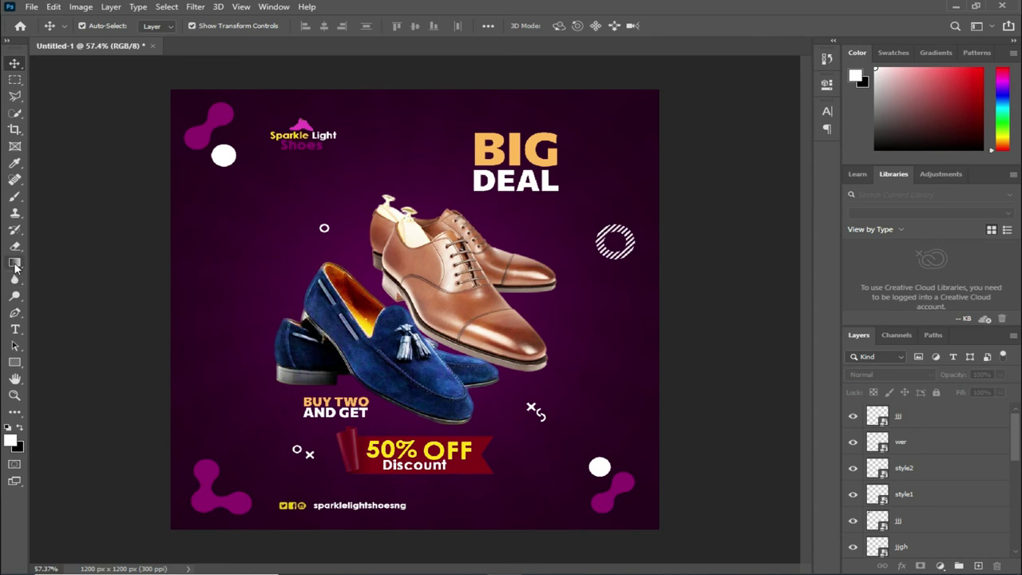
Draw a 251 × 47 px dark red bar with 23.5 px rounded corners right of the handle.
{"action": "left_click", "coordinate": [14, 362]}
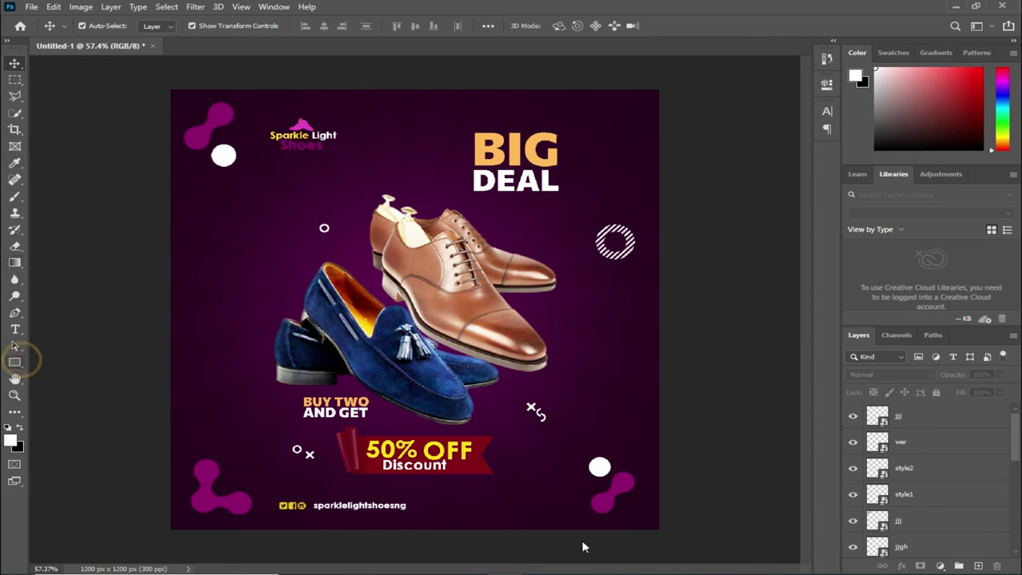
{"action": "left_click_drag", "start_coordinate": [445, 493], "coordinate": [548, 509]}
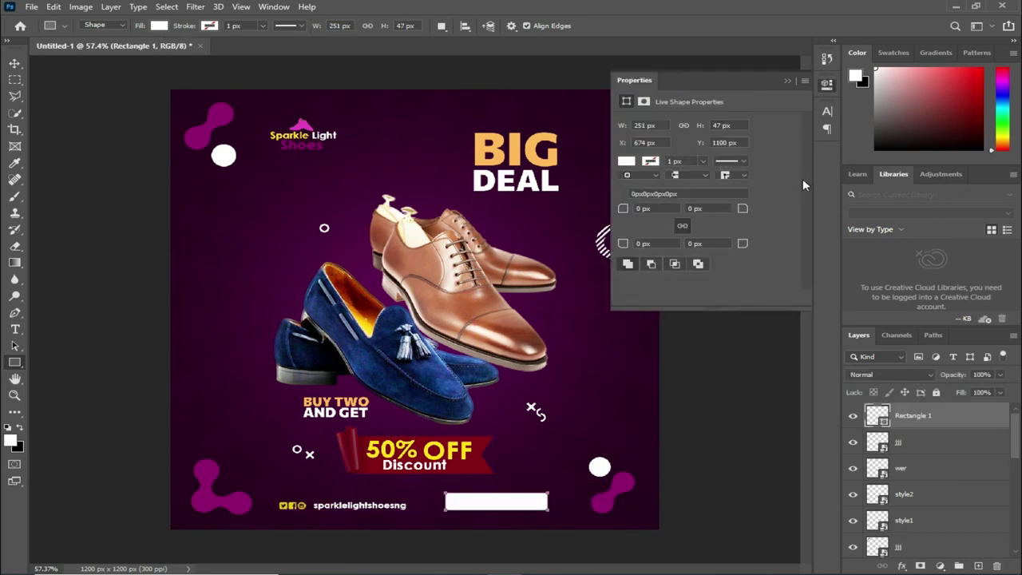
{"action": "left_click_drag", "start_coordinate": [743, 208], "coordinate": [762, 213]}
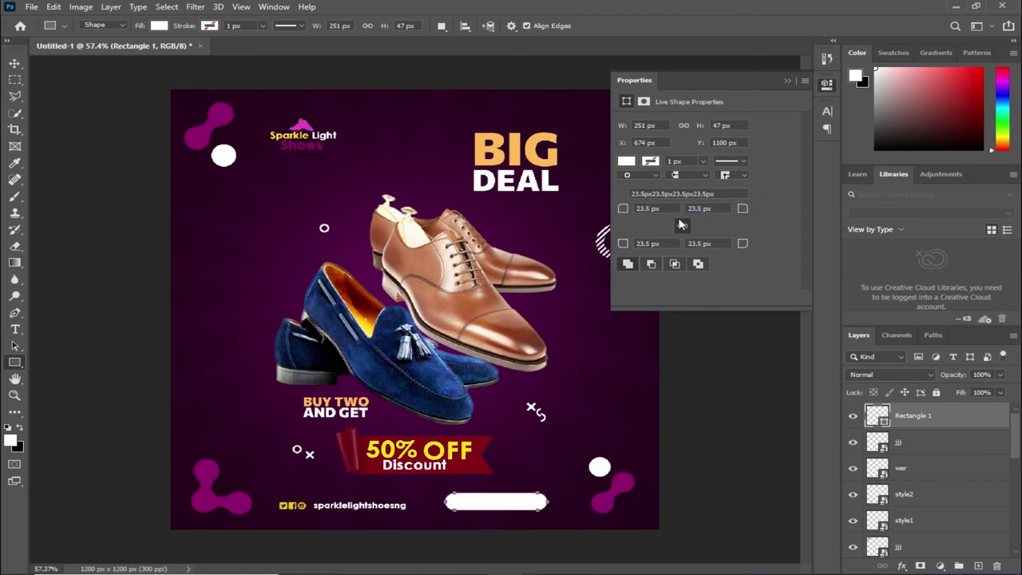
{"action": "left_click", "coordinate": [627, 162]}
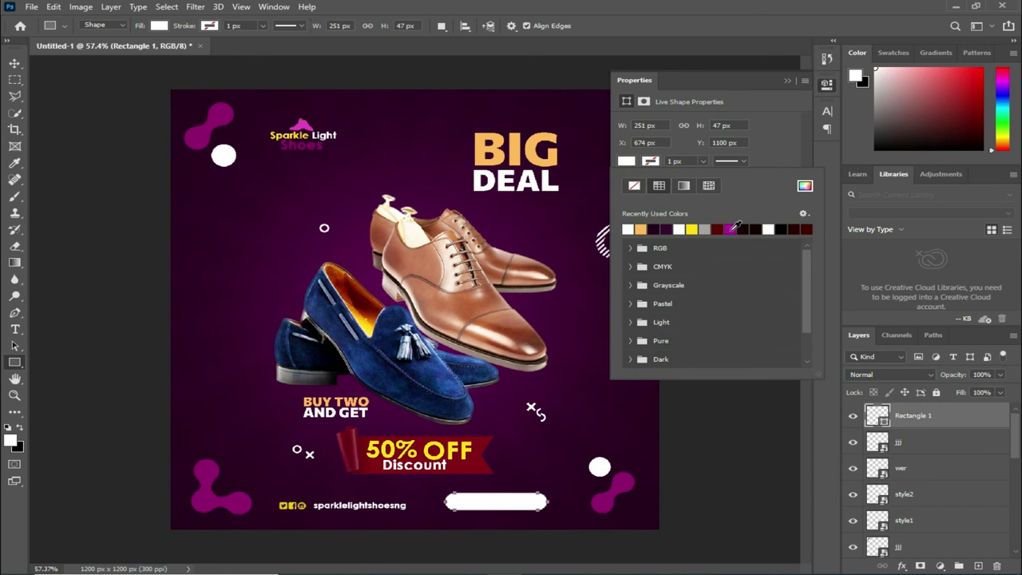
{"action": "left_click", "coordinate": [729, 229]}
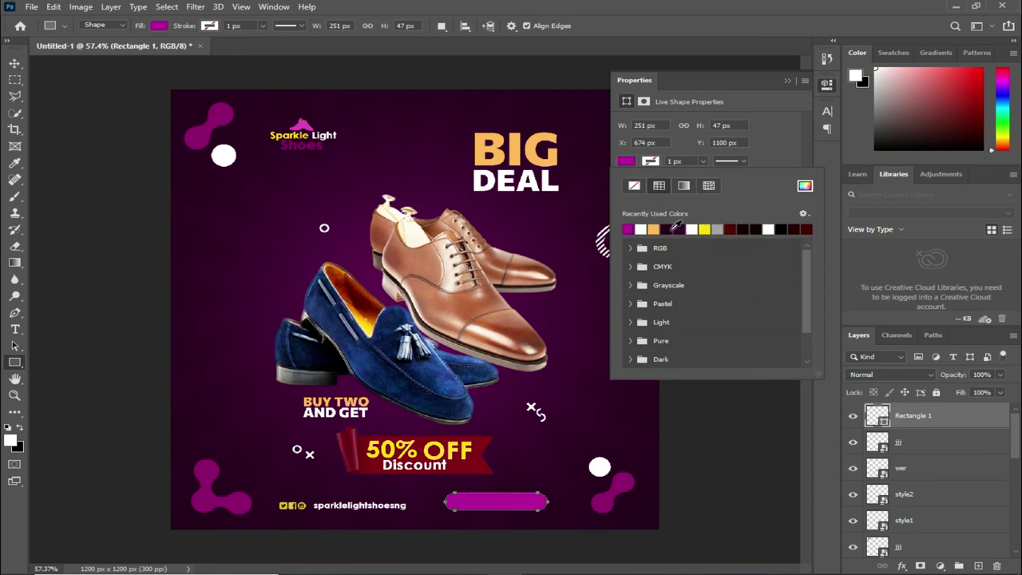
{"action": "left_click", "coordinate": [730, 229]}
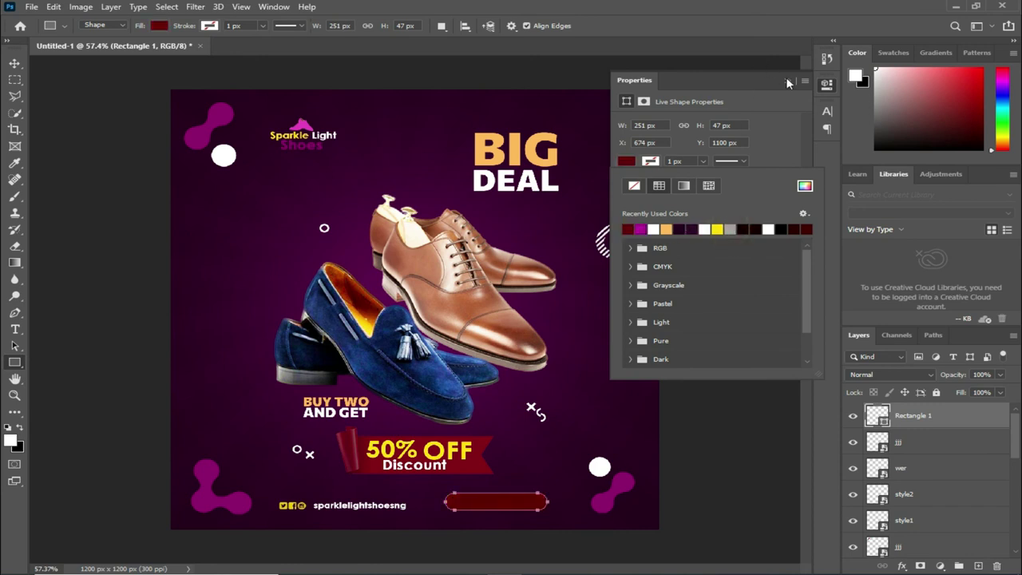
{"action": "left_click", "coordinate": [788, 81]}
{"action": "left_click", "coordinate": [14, 63]}
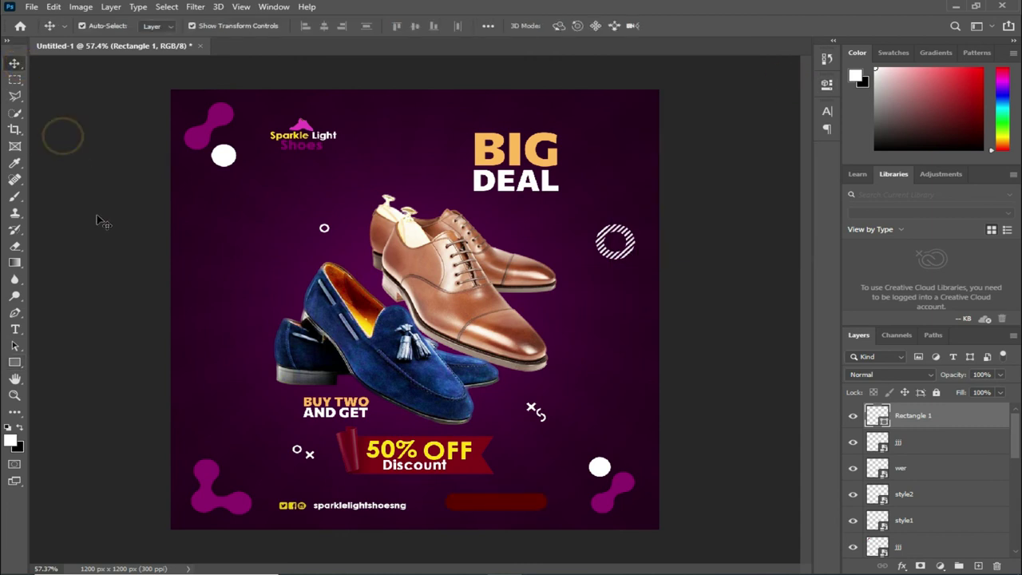
Add a SHOP NOW text layer to the canvas.
{"action": "left_click", "coordinate": [15, 332]}
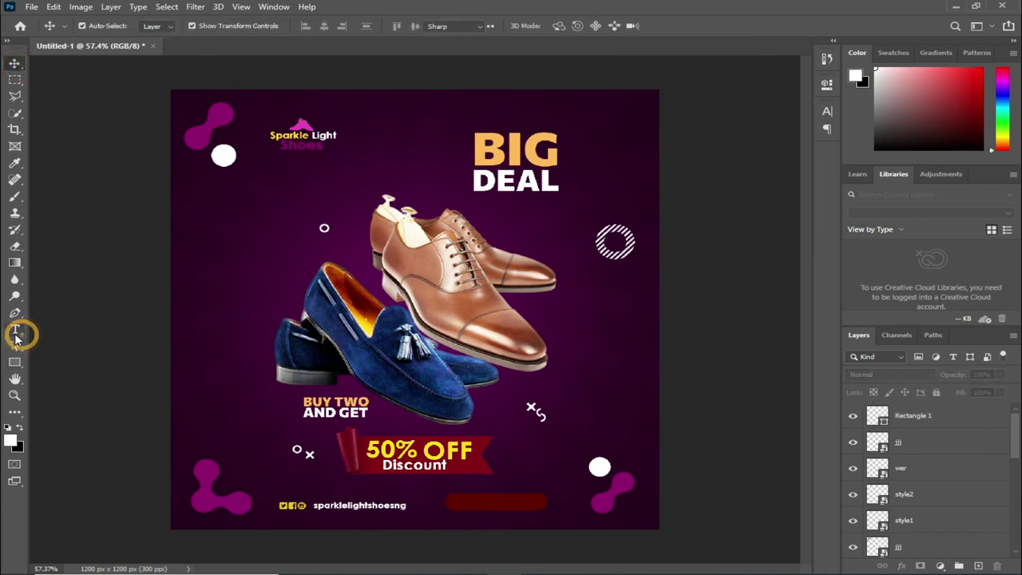
{"action": "left_click", "coordinate": [221, 258]}
{"action": "type", "text": "SHOP NOW"}
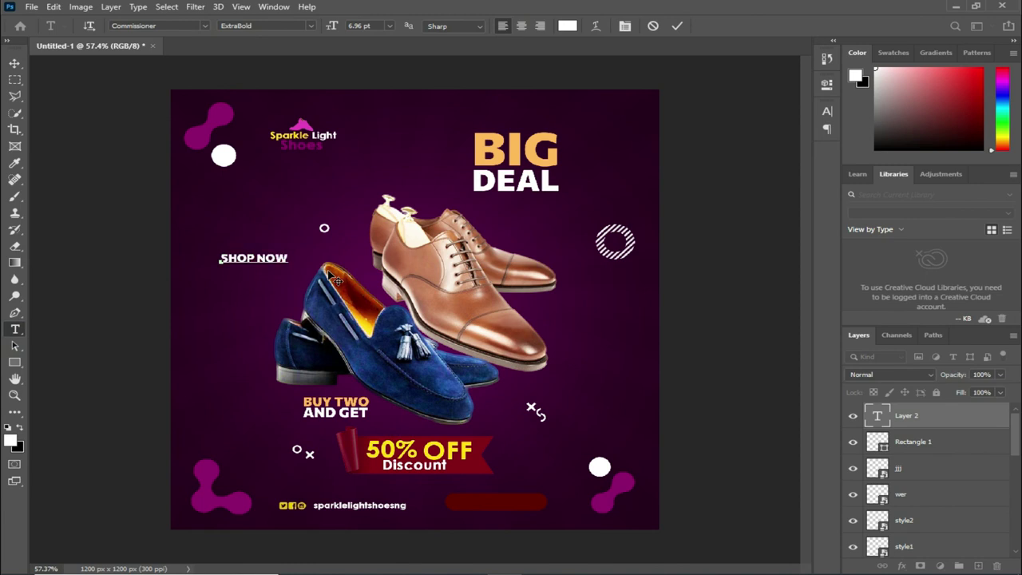
{"action": "left_click", "coordinate": [676, 26]}
{"action": "left_click", "coordinate": [567, 25]}
{"action": "left_click", "coordinate": [656, 264]}
{"action": "left_click", "coordinate": [930, 115]}
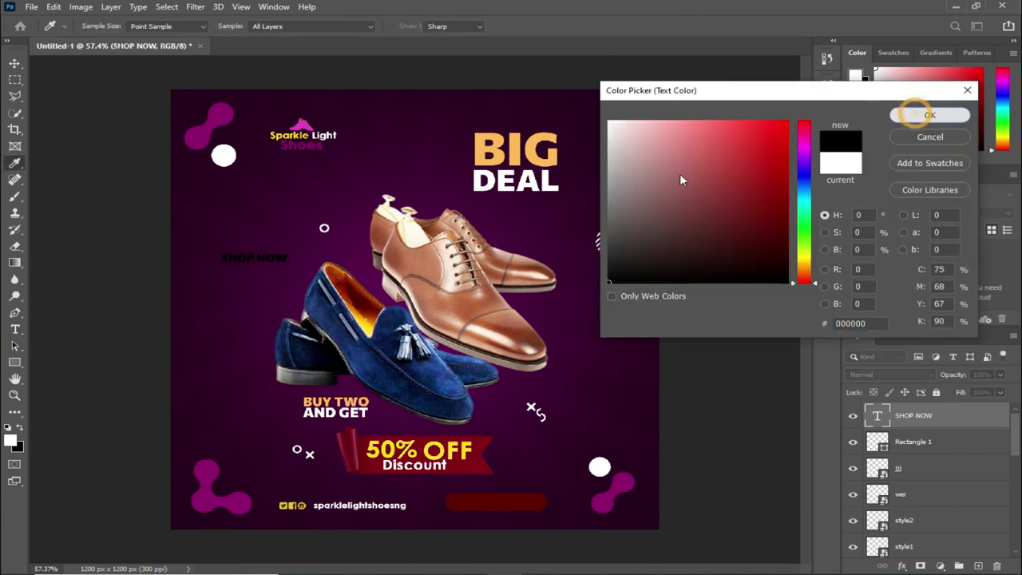
Move SHOP NOW onto the dark red bar and colour it white (ffffff).
{"action": "mouse_move", "coordinate": [239, 266]}
{"action": "left_mouse_down"}
{"action": "mouse_move", "coordinate": [479, 507]}
{"action": "mouse_move", "coordinate": [469, 507]}
{"action": "left_mouse_up"}
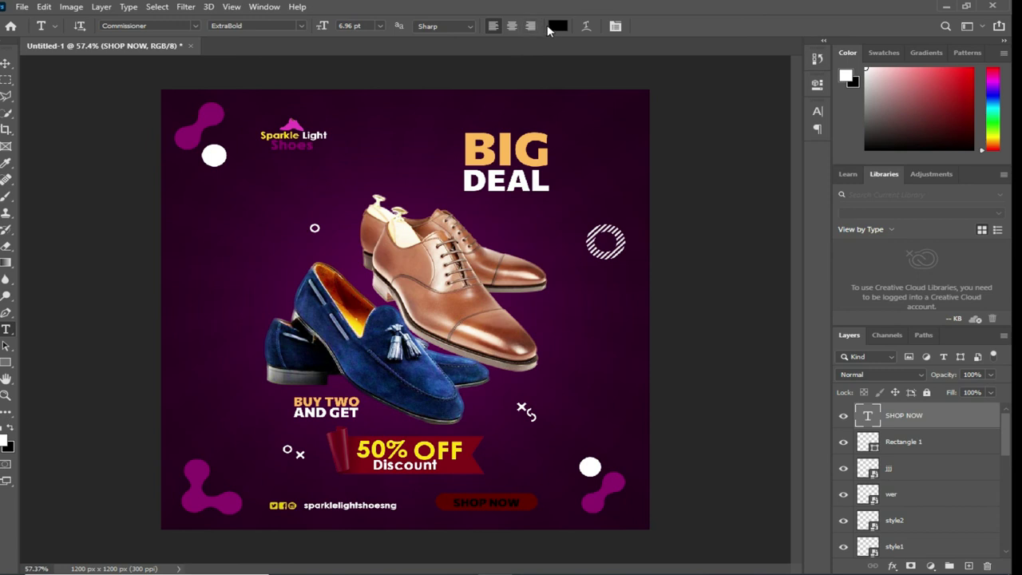
{"action": "left_click", "coordinate": [557, 26]}
{"action": "type", "text": "ffffff"}
{"action": "left_click", "coordinate": [920, 114]}
Enlarge the SHOP NOW text to about 122% over the bar.
{"action": "key", "text": "v"}
{"action": "left_click", "coordinate": [734, 465]}
{"action": "scroll", "coordinate": [535, 543], "scroll_direction": "up", "scroll_amount": 3}
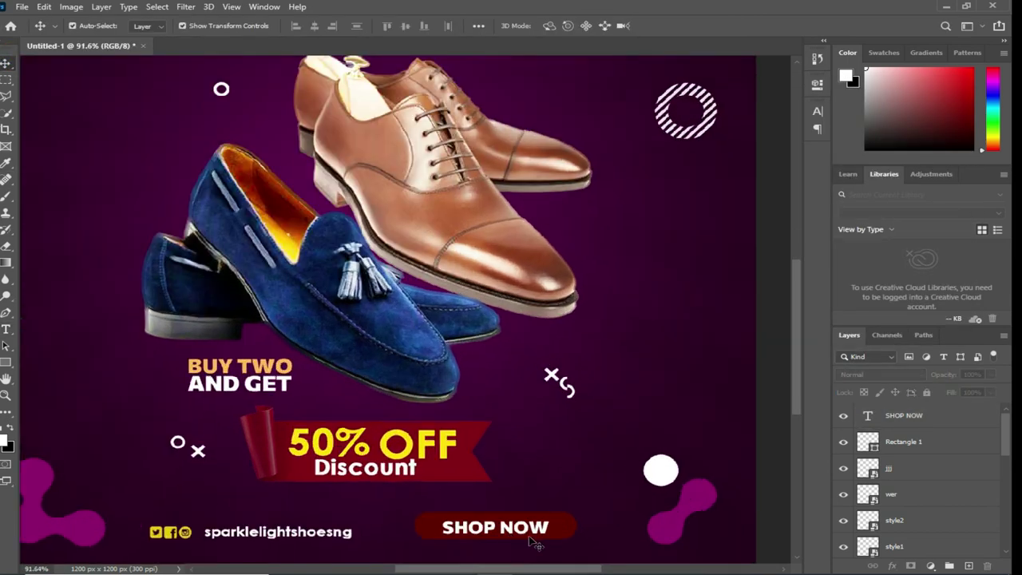
{"action": "scroll", "coordinate": [535, 543], "scroll_direction": "down", "scroll_amount": 3}
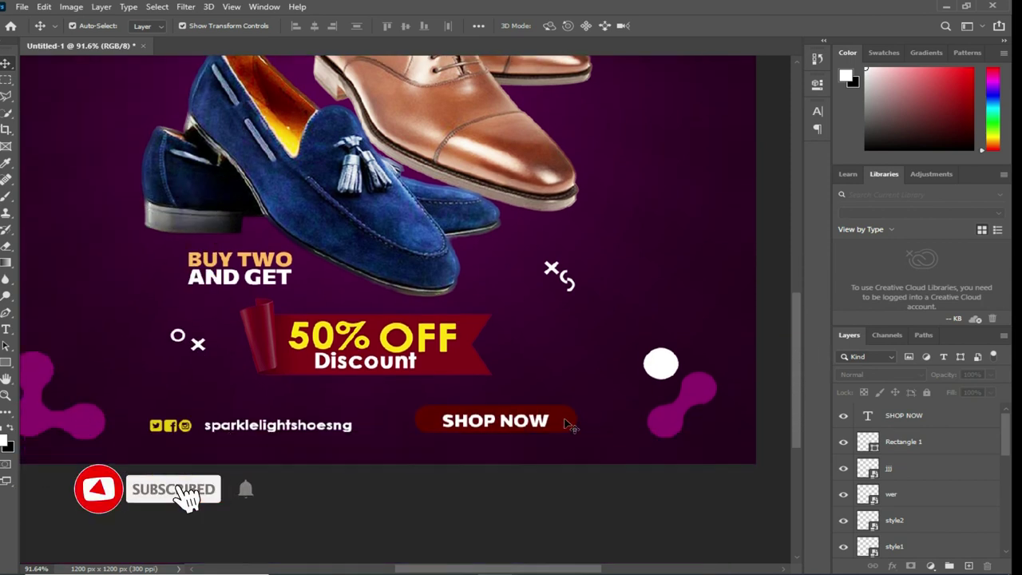
{"action": "left_click", "coordinate": [530, 419]}
{"action": "key", "text": "ctrl+t"}
{"action": "left_click_drag", "start_coordinate": [549, 411], "coordinate": [567, 408]}
{"action": "left_click_drag", "start_coordinate": [443, 408], "coordinate": [431, 408]}
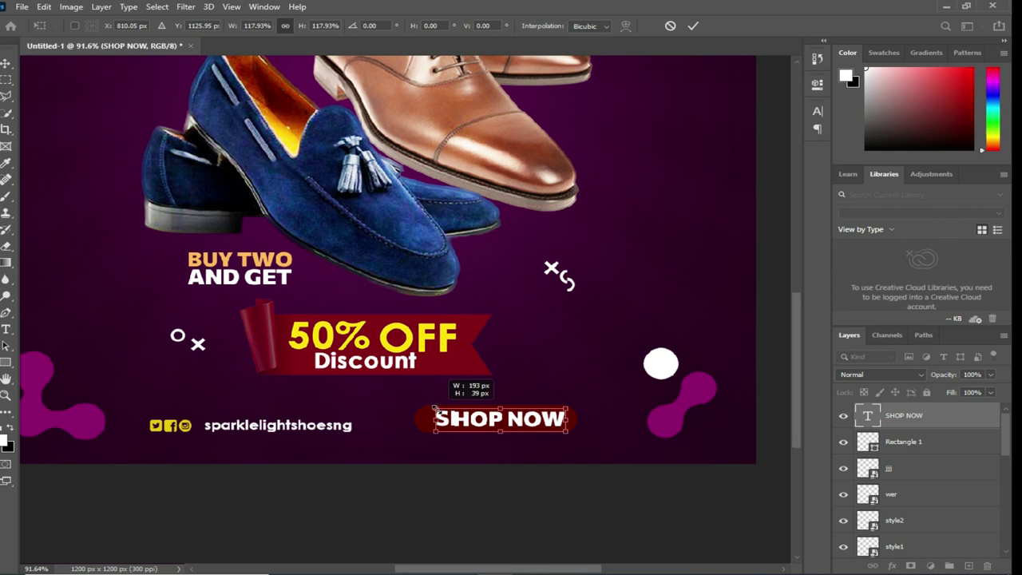
{"action": "left_click_drag", "start_coordinate": [488, 423], "coordinate": [482, 426]}
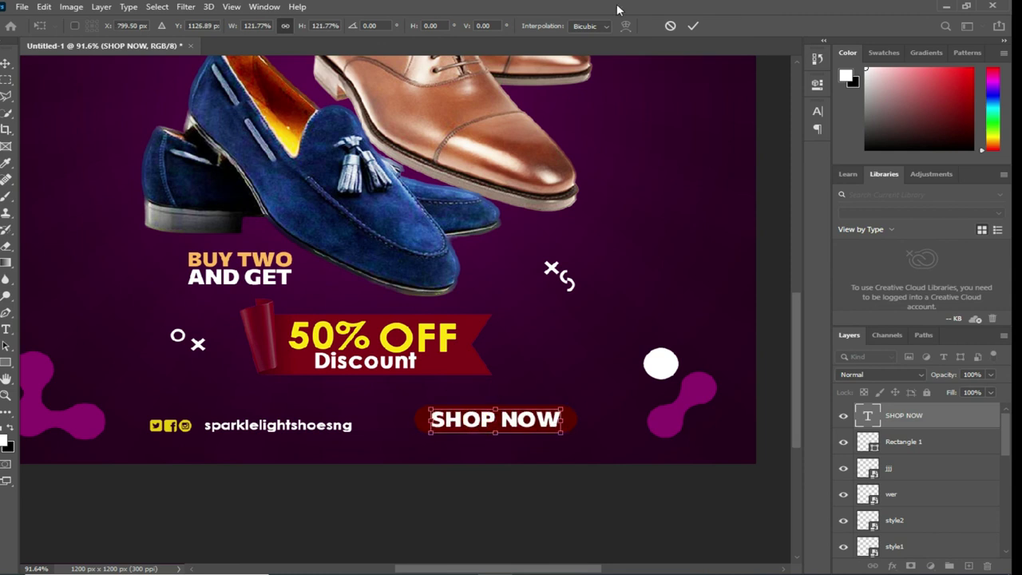
{"action": "left_click", "coordinate": [692, 26]}
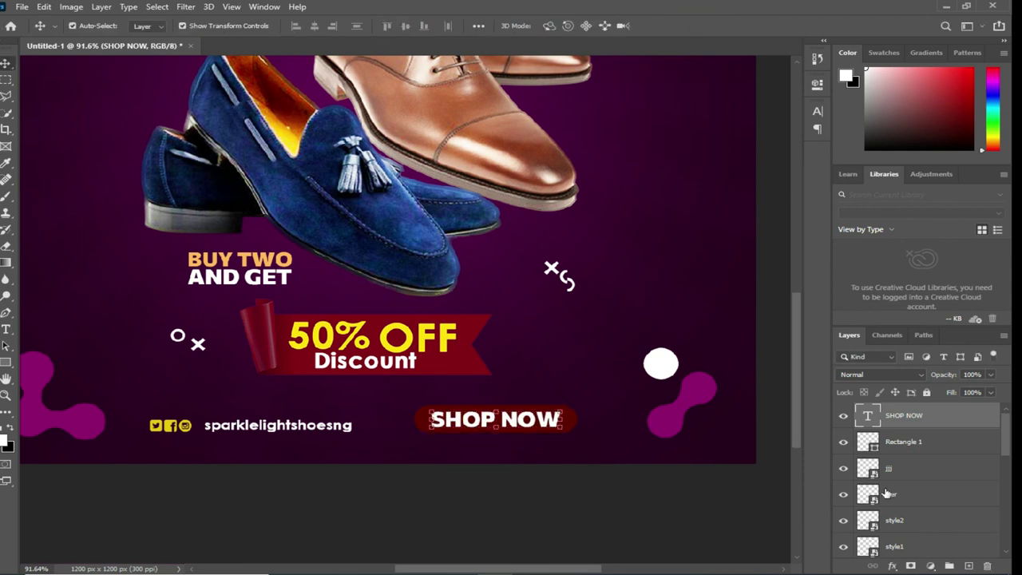
Centre SHOP NOW horizontally and vertically on the bar, then fit the ad in view.
{"action": "left_click", "coordinate": [914, 447], "text": "shift"}
{"action": "left_click", "coordinate": [316, 28]}
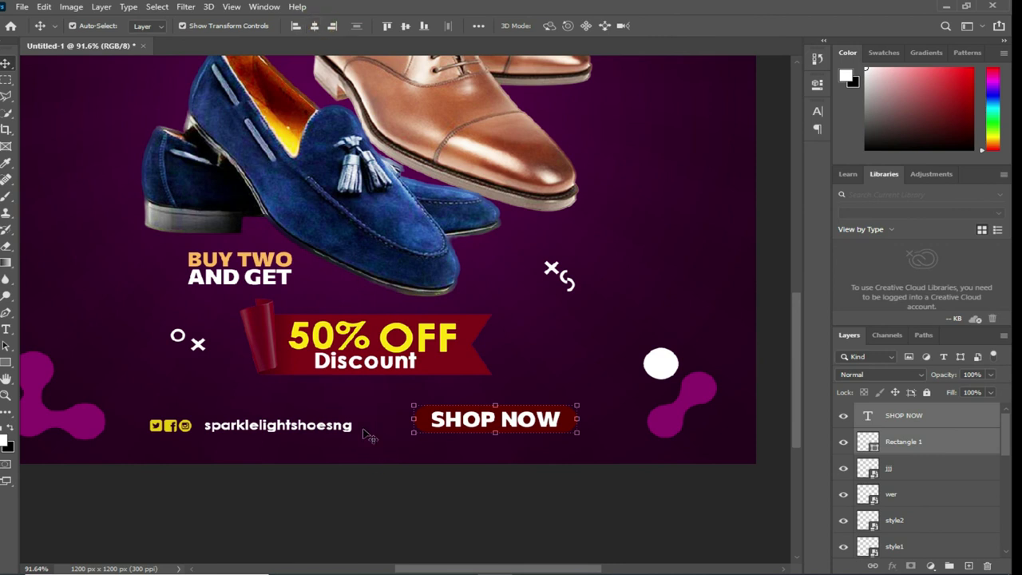
{"action": "left_click", "coordinate": [405, 26]}
{"action": "key", "text": "ctrl+0"}
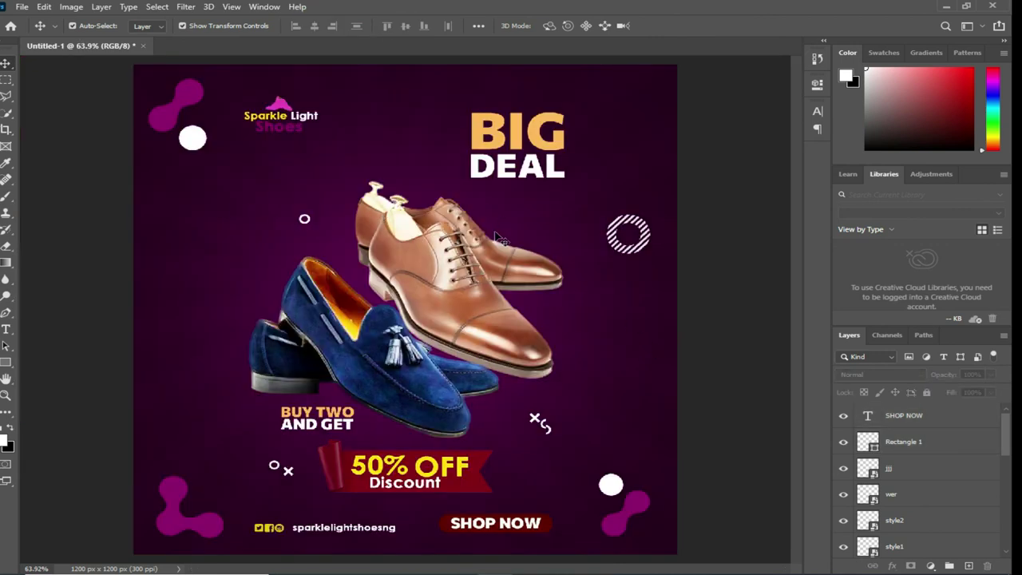
Group the SHOP NOW text with its Rectangle 1 button.
{"action": "left_click", "coordinate": [904, 415]}
{"action": "left_click", "coordinate": [905, 439], "text": "shift"}
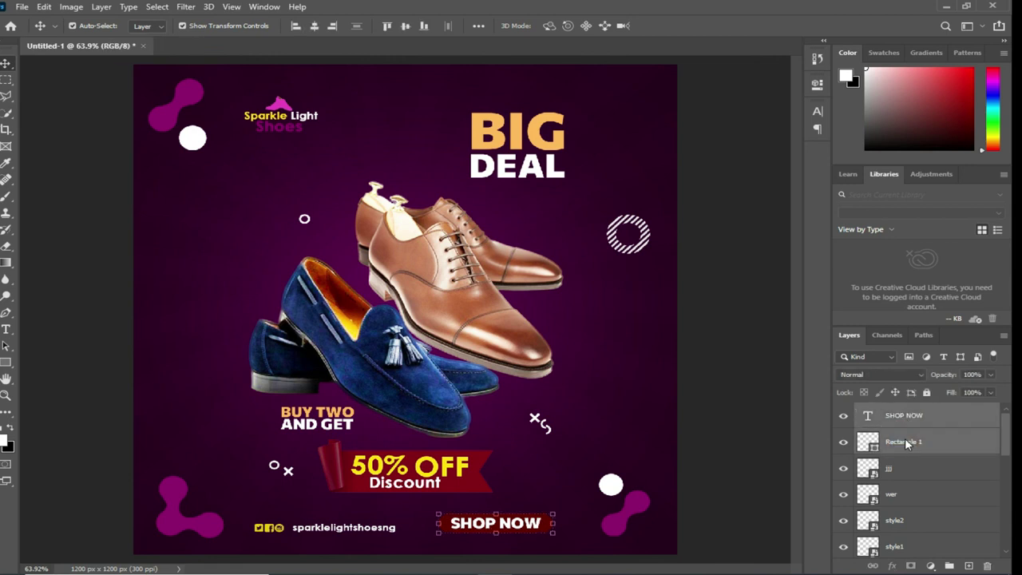
{"action": "left_click", "coordinate": [934, 473], "text": "shift"}
{"action": "key", "text": "ctrl+g"}
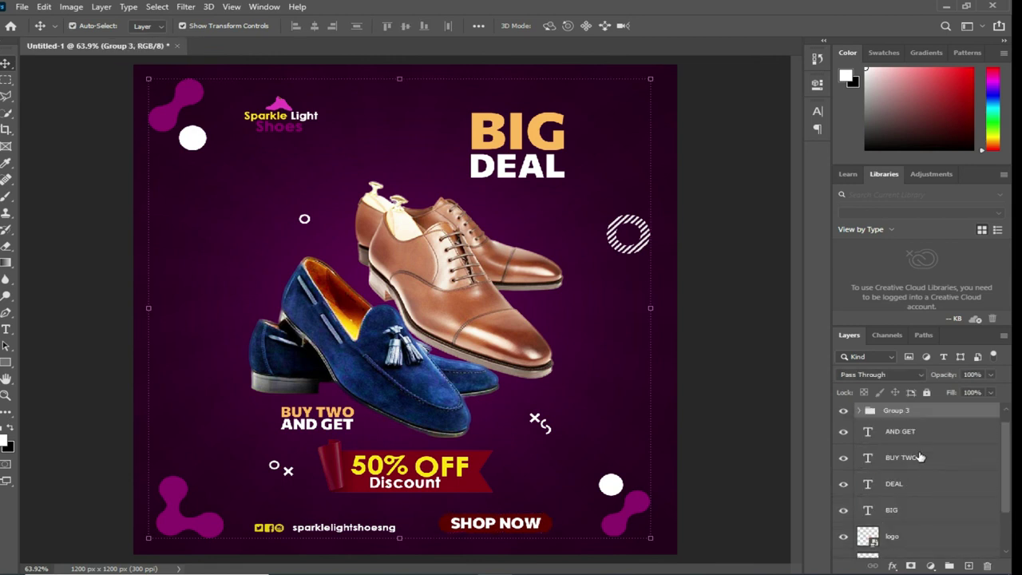
Group the four headline texts: AND GET, BUY TWO, DEAL and BIG.
{"action": "scroll", "coordinate": [919, 457], "scroll_direction": "down", "scroll_amount": 1}
{"action": "scroll", "coordinate": [911, 435], "scroll_direction": "up", "scroll_amount": 1}
{"action": "left_click", "coordinate": [910, 430]}
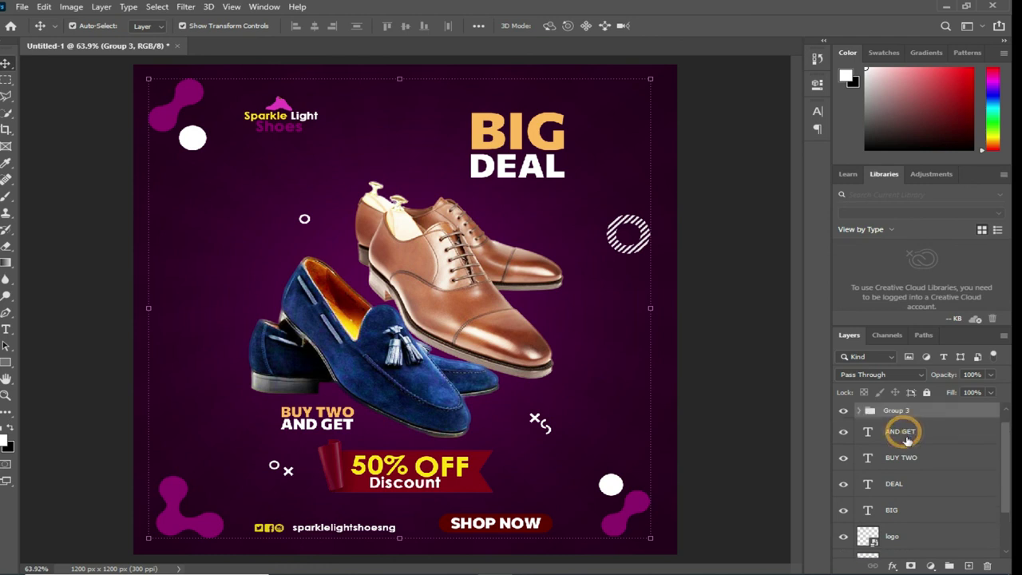
{"action": "left_click", "coordinate": [928, 514], "text": "shift"}
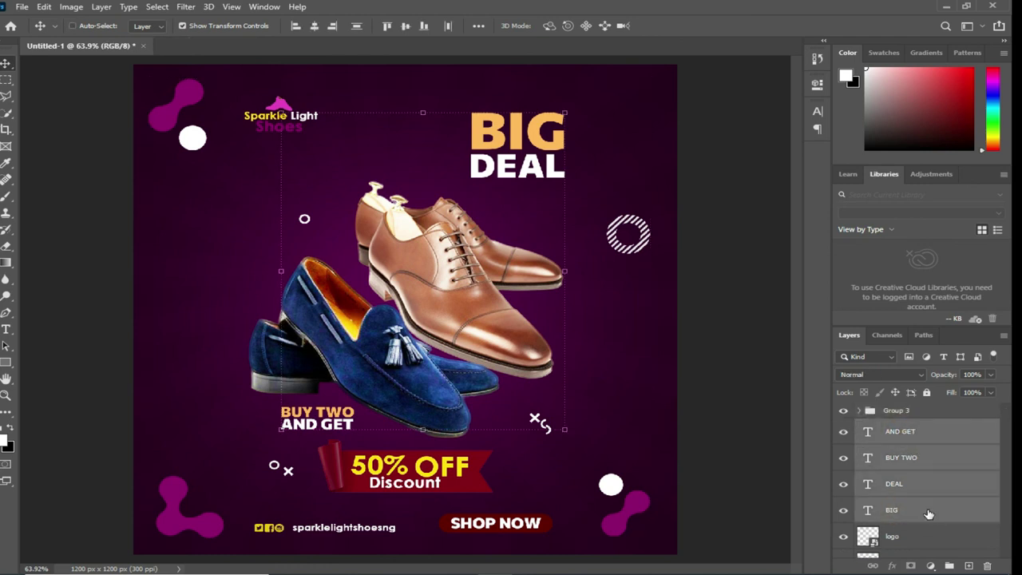
{"action": "key", "text": "ctrl+g"}
Group the logo layers together and clear the selection.
{"action": "left_click", "coordinate": [906, 466]}
{"action": "key", "text": "ctrl+g"}
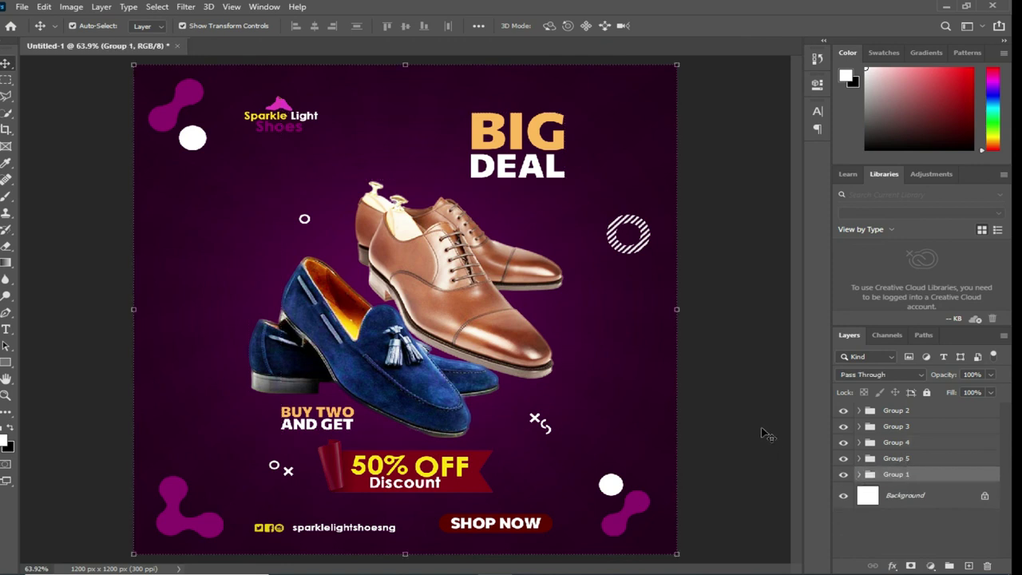
{"action": "left_click", "coordinate": [761, 432]}
{"action": "scroll", "coordinate": [684, 343], "scroll_direction": "down", "scroll_amount": 3}
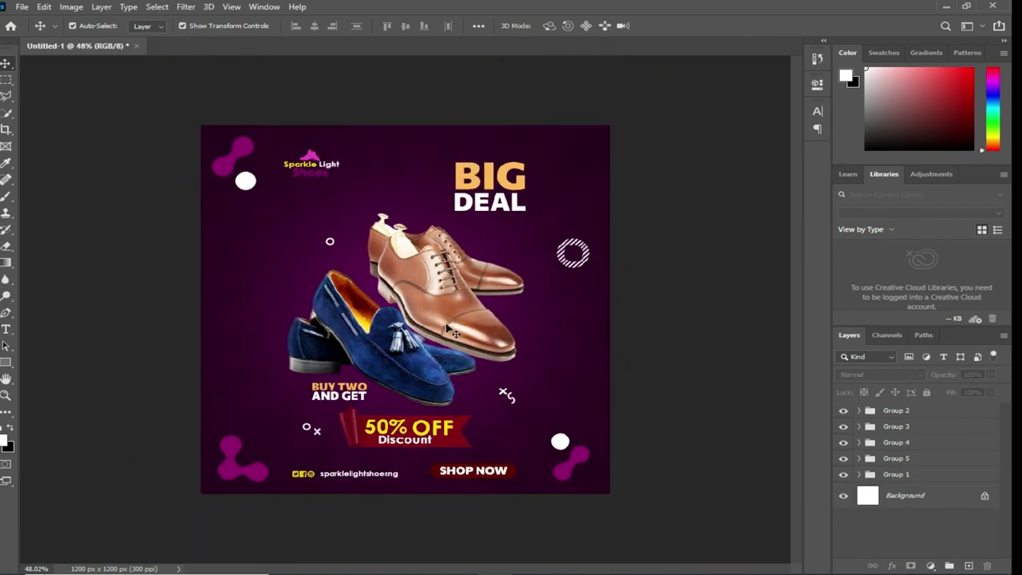
Scale the Shoe sell image down slightly.
{"action": "left_click", "coordinate": [449, 329]}
{"action": "key", "text": "ctrl+t"}
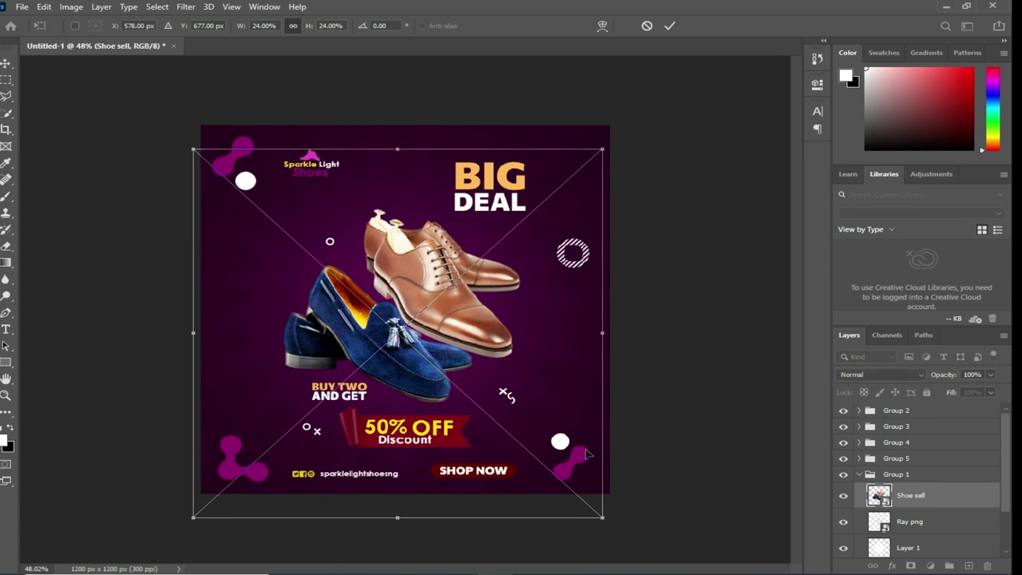
{"action": "mouse_move", "coordinate": [612, 508]}
{"action": "left_mouse_down"}
{"action": "mouse_move", "coordinate": [549, 459]}
{"action": "mouse_move", "coordinate": [558, 467]}
{"action": "left_mouse_up"}
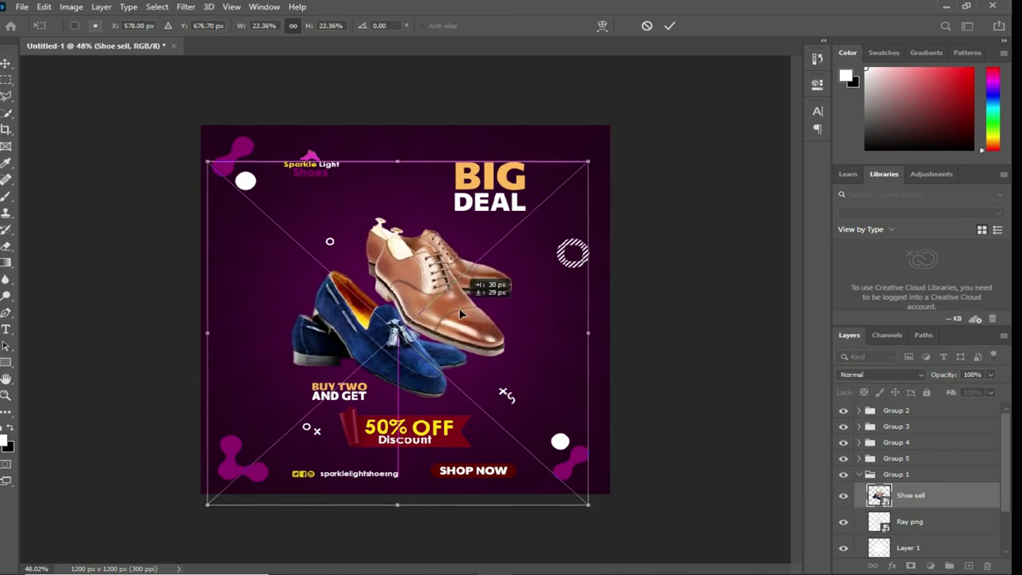
{"action": "left_click", "coordinate": [668, 25]}
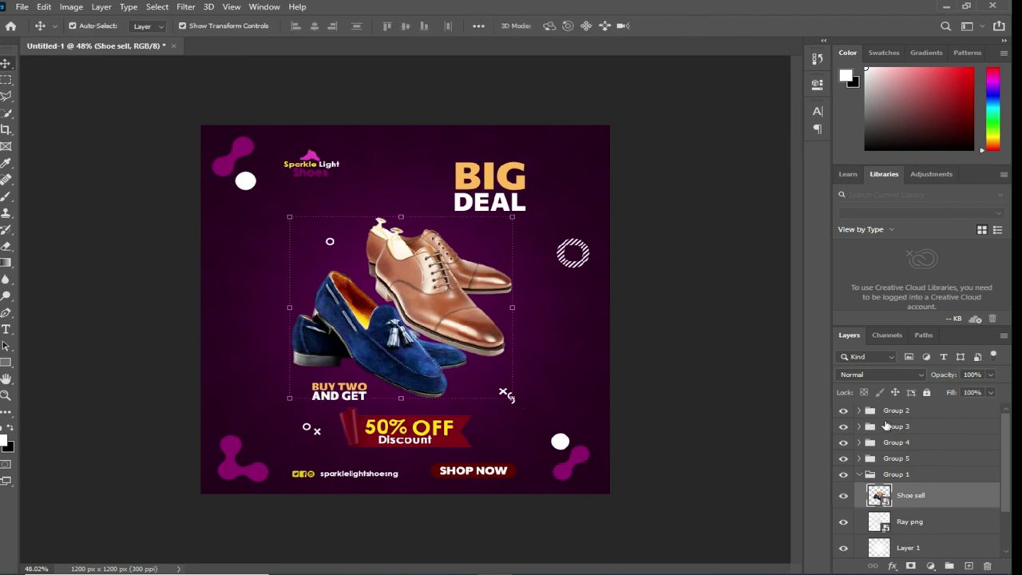
{"action": "left_click", "coordinate": [886, 426]}
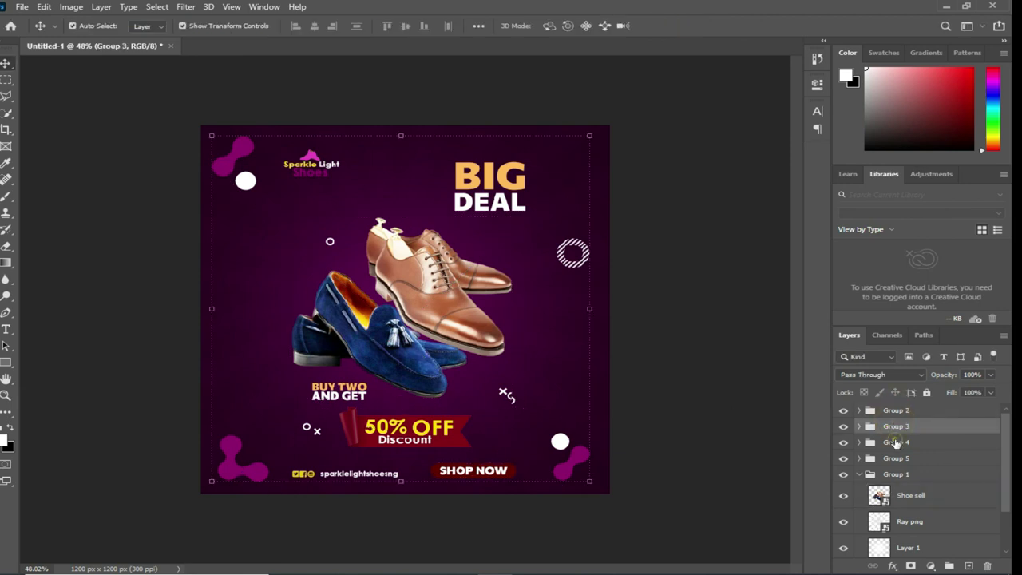
{"action": "left_click", "coordinate": [895, 443]}
{"action": "left_click", "coordinate": [895, 459]}
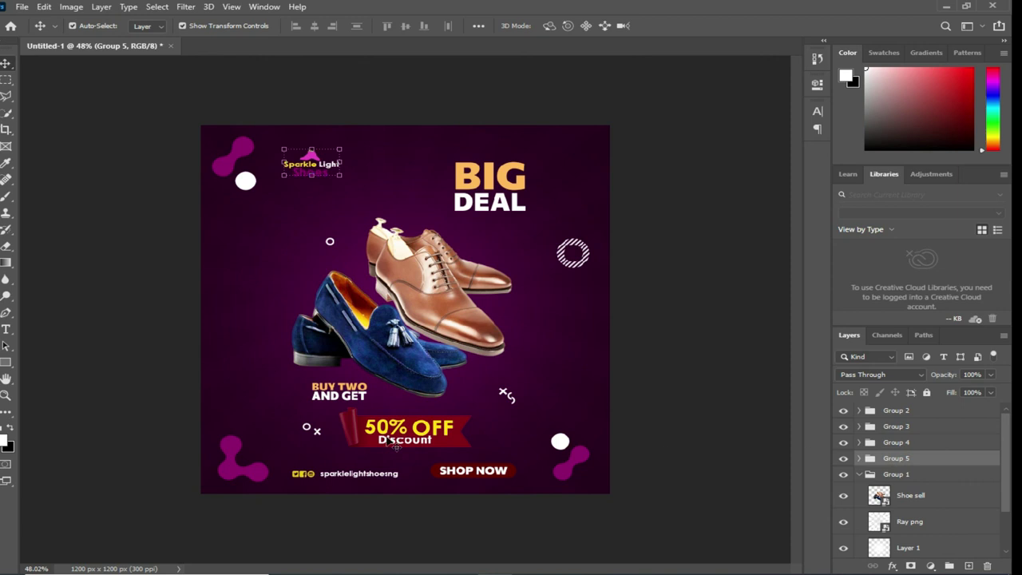
Nudge the BUY TWO and AND GET text layers up two steps.
{"action": "left_click", "coordinate": [351, 391]}
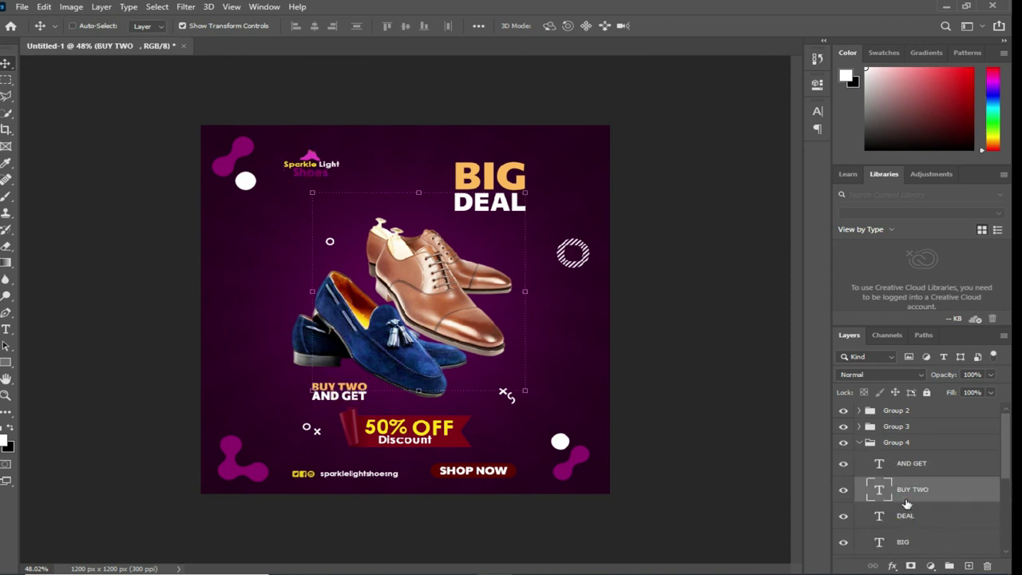
{"action": "left_click", "coordinate": [904, 516], "text": "shift"}
{"action": "left_click", "coordinate": [911, 489]}
{"action": "left_click", "coordinate": [910, 463], "text": "shift"}
{"action": "key", "text": "ctrl+t"}
{"action": "key", "text": "Up"}
{"action": "key", "text": "Up"}
{"action": "key", "text": "Up"}
{"action": "key", "text": "Up"}
{"action": "key", "text": "Up"}
{"action": "key", "text": "Up"}
{"action": "key", "text": "Up"}
{"action": "key", "text": "Up"}
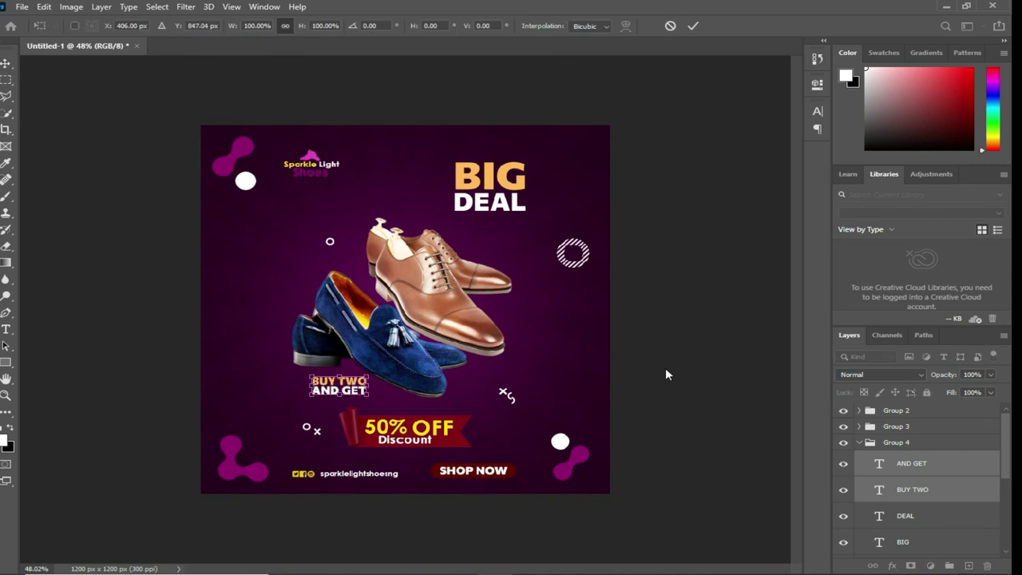
{"action": "key", "text": "Up"}
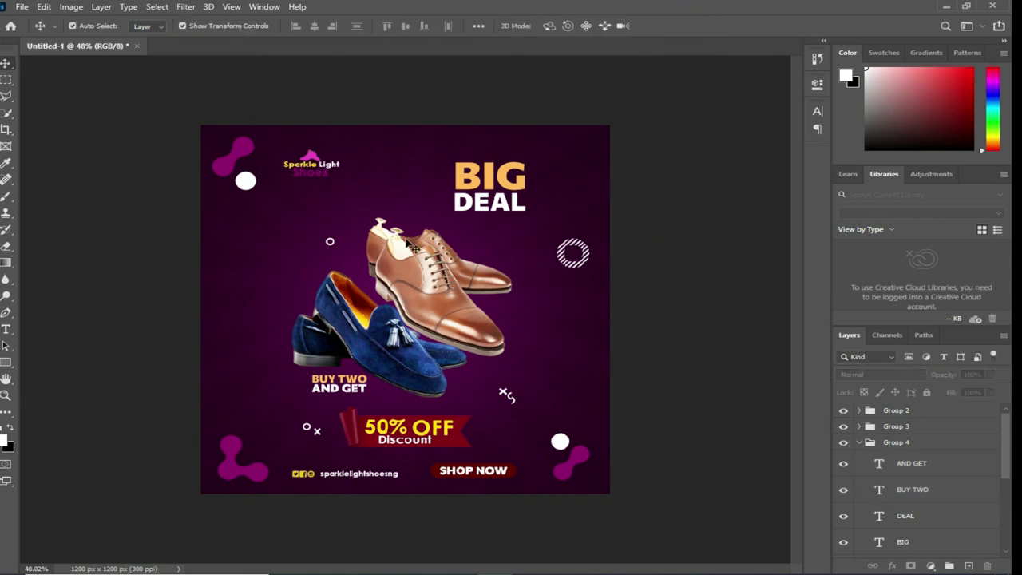
Scale the 50% OFF ribbon down to 12.5% and reposition it under the headline.
{"action": "left_click", "coordinate": [408, 438]}
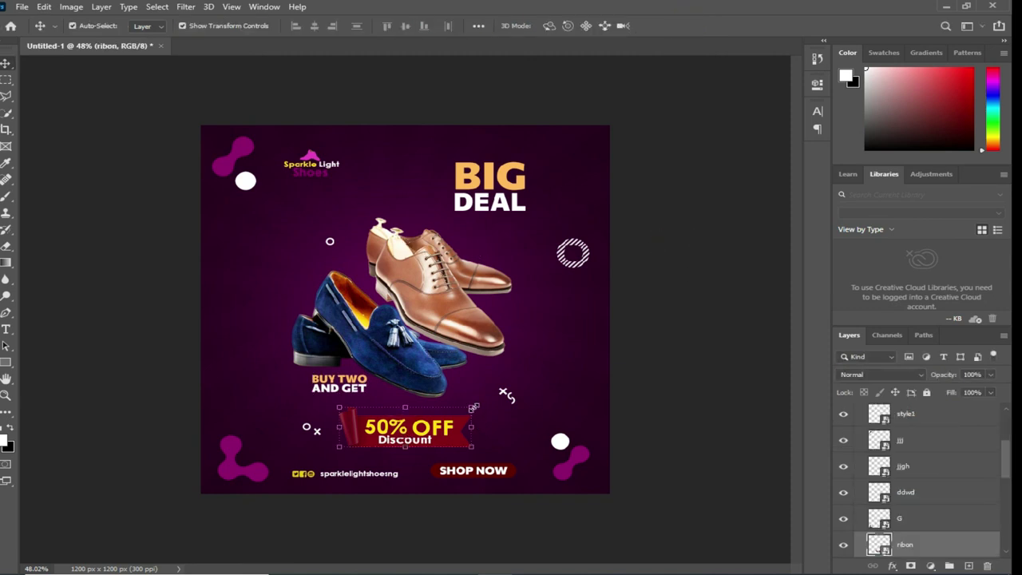
{"action": "key", "text": "ctrl+t"}
{"action": "left_click_drag", "start_coordinate": [343, 412], "coordinate": [344, 417]}
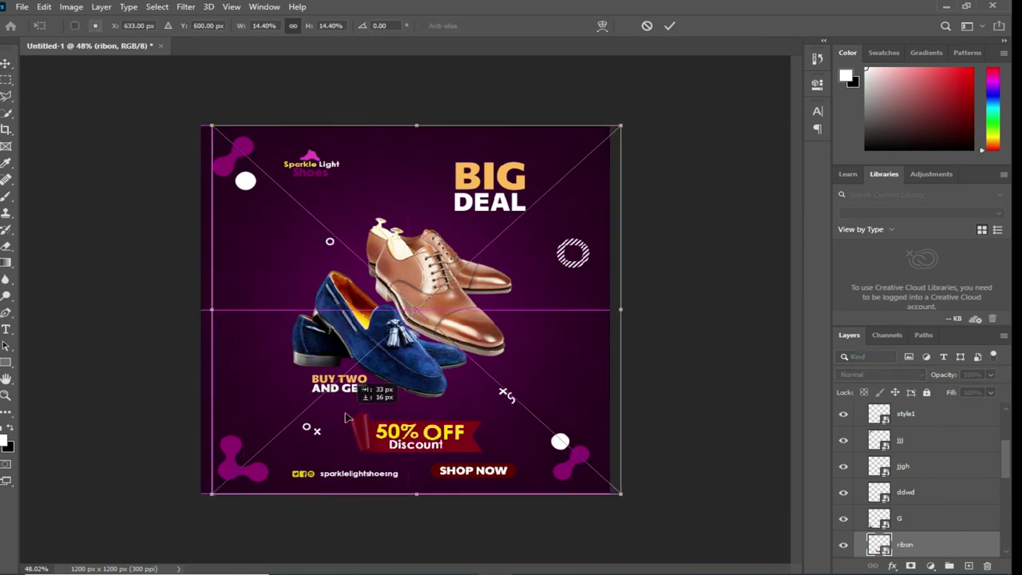
{"action": "left_click_drag", "start_coordinate": [611, 124], "coordinate": [556, 174]}
{"action": "mouse_move", "coordinate": [392, 402]}
{"action": "left_mouse_down"}
{"action": "mouse_move", "coordinate": [408, 401]}
{"action": "mouse_move", "coordinate": [411, 384]}
{"action": "left_mouse_up"}
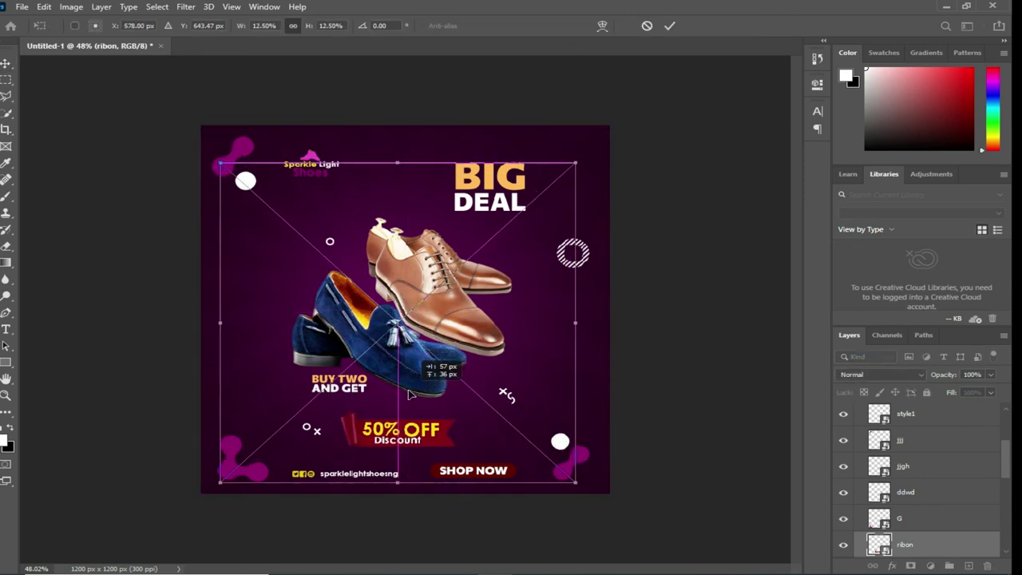
{"action": "left_click", "coordinate": [669, 26]}
Apply the Camera Raw Filter to the merged Layer 2 copy of the ad.
{"action": "scroll", "coordinate": [429, 311], "scroll_direction": "down", "scroll_amount": 2}
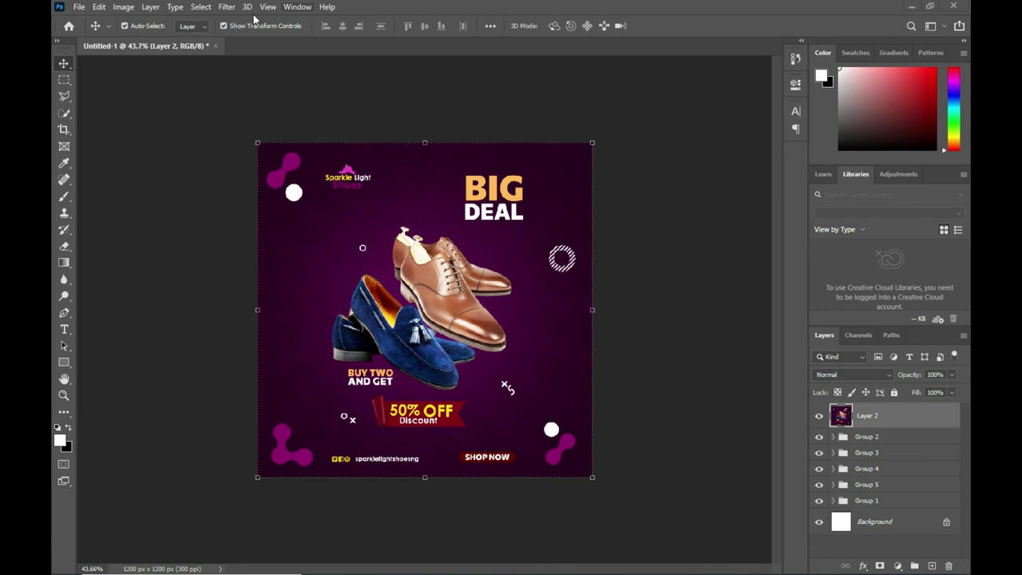
{"action": "left_click", "coordinate": [227, 7]}
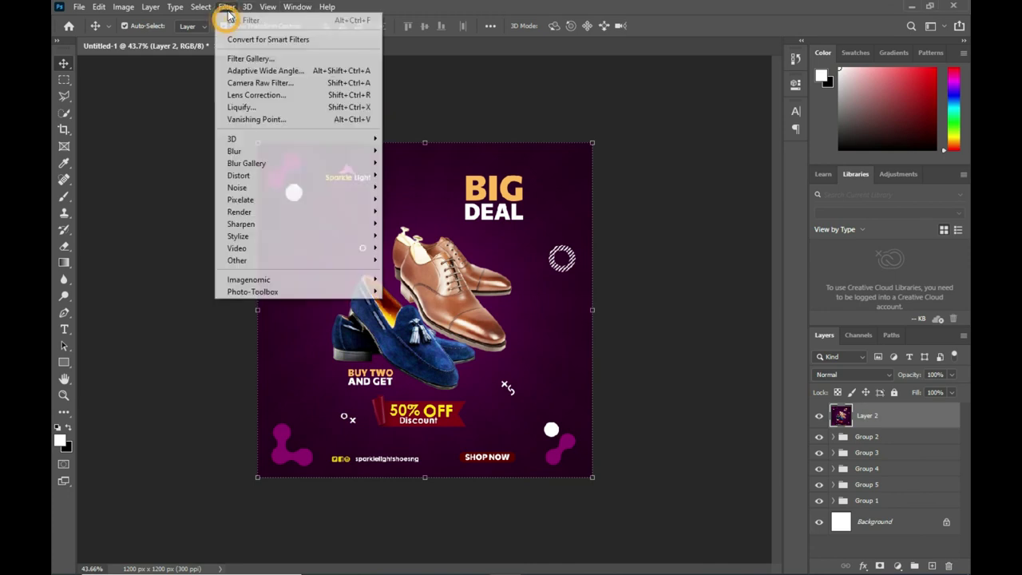
{"action": "left_click", "coordinate": [256, 83]}
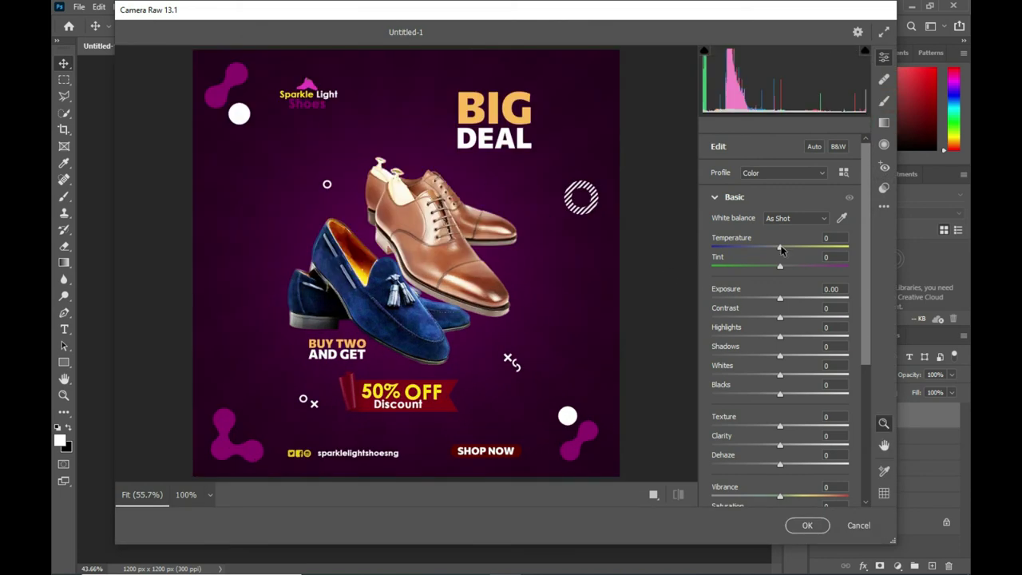
In Camera Raw, set temperature -31, tint +16, exposure +0.25, contrast +5, vibrance +13, and reset saturation to 0.
{"action": "mouse_move", "coordinate": [778, 247]}
{"action": "left_mouse_down"}
{"action": "mouse_move", "coordinate": [756, 249]}
{"action": "mouse_move", "coordinate": [795, 266]}
{"action": "mouse_move", "coordinate": [786, 324]}
{"action": "left_mouse_up"}
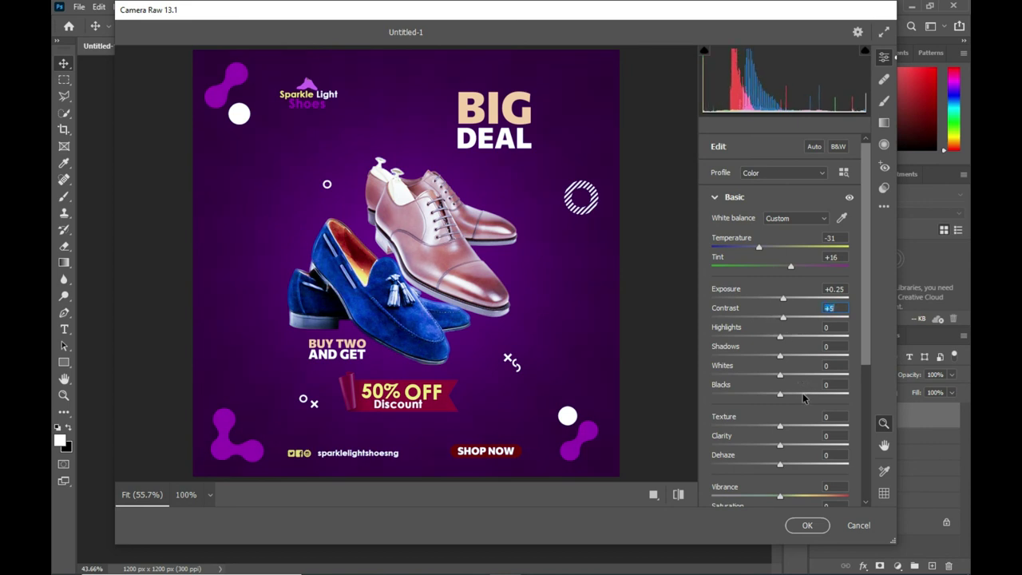
{"action": "scroll", "coordinate": [808, 454], "scroll_direction": "down", "scroll_amount": 3}
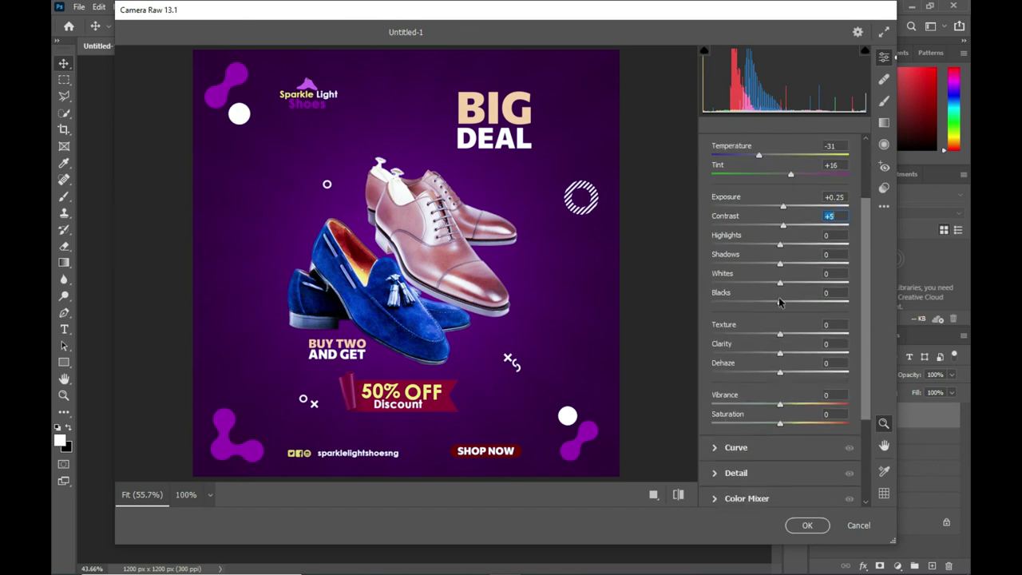
{"action": "mouse_move", "coordinate": [780, 406]}
{"action": "left_mouse_down"}
{"action": "mouse_move", "coordinate": [793, 404]}
{"action": "mouse_move", "coordinate": [776, 423]}
{"action": "left_mouse_up"}
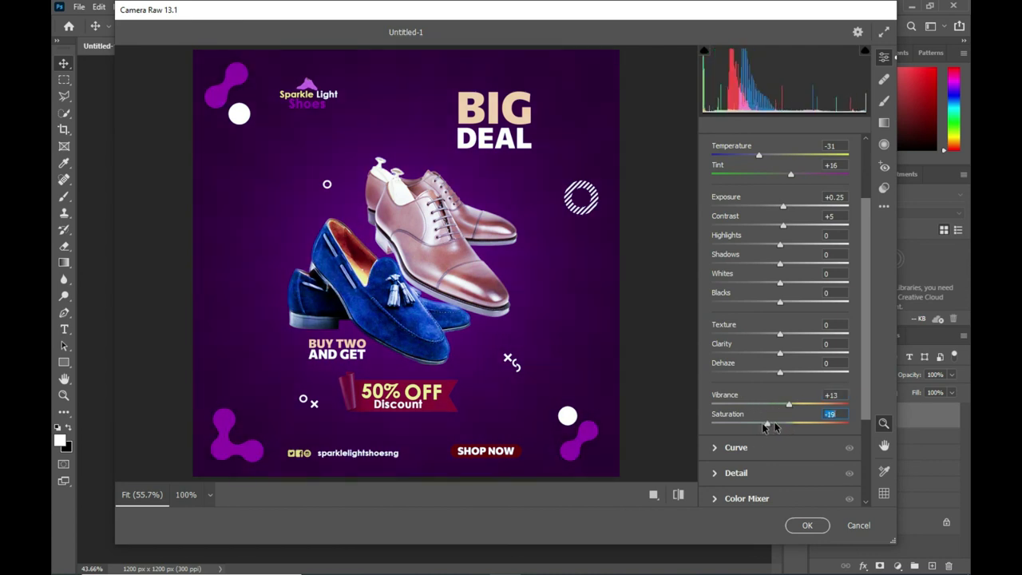
{"action": "double_click", "coordinate": [782, 424]}
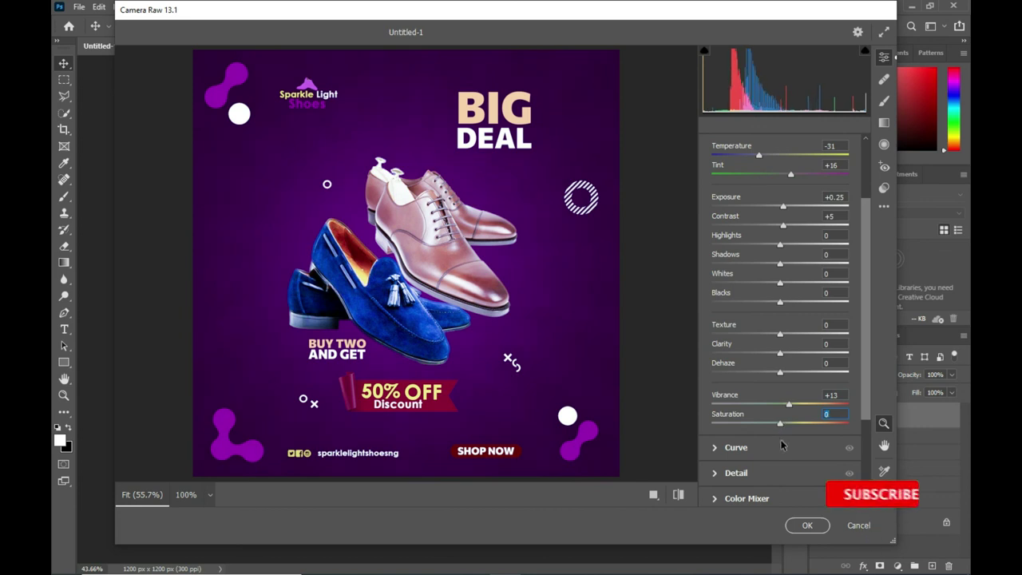